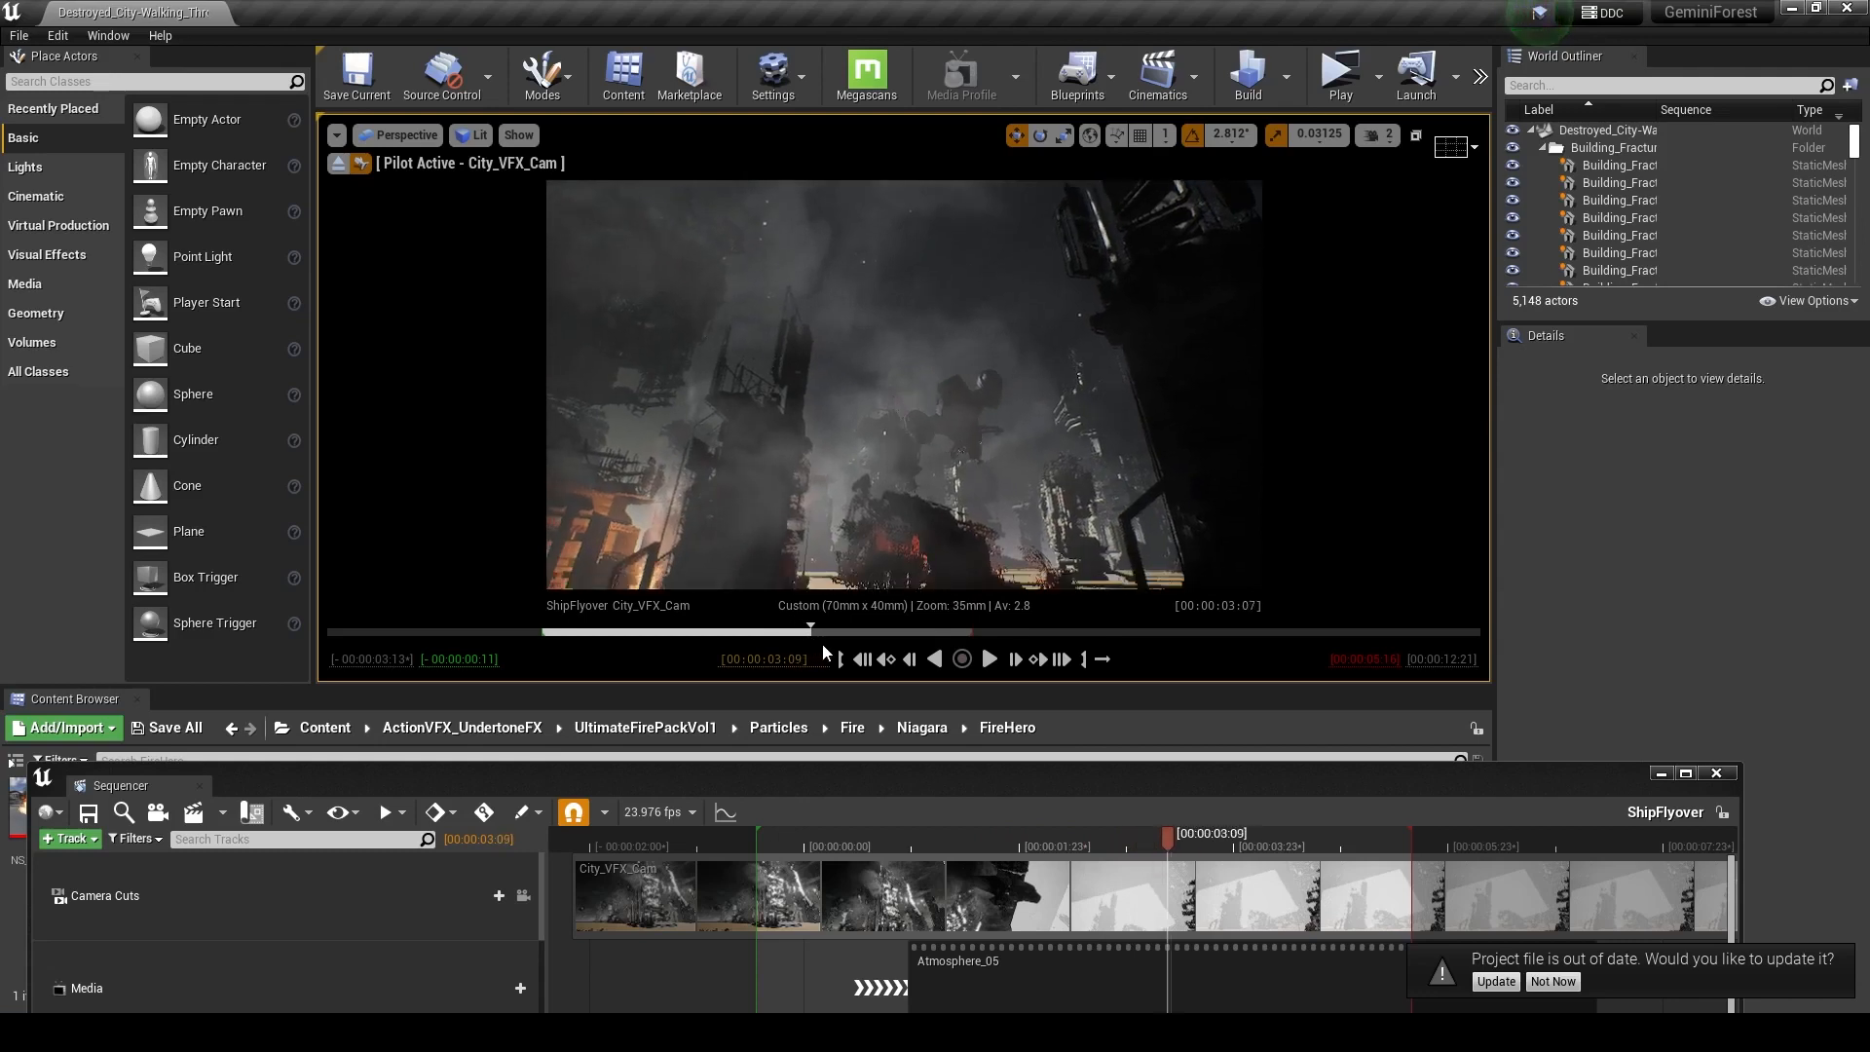
- Scrub the ShipFlyover shot back to about 00:00:00:18, preview it in Path Tracing, and return the view mode to Lit
left_click_drag(818, 631, 628, 647)
left_click(472, 135)
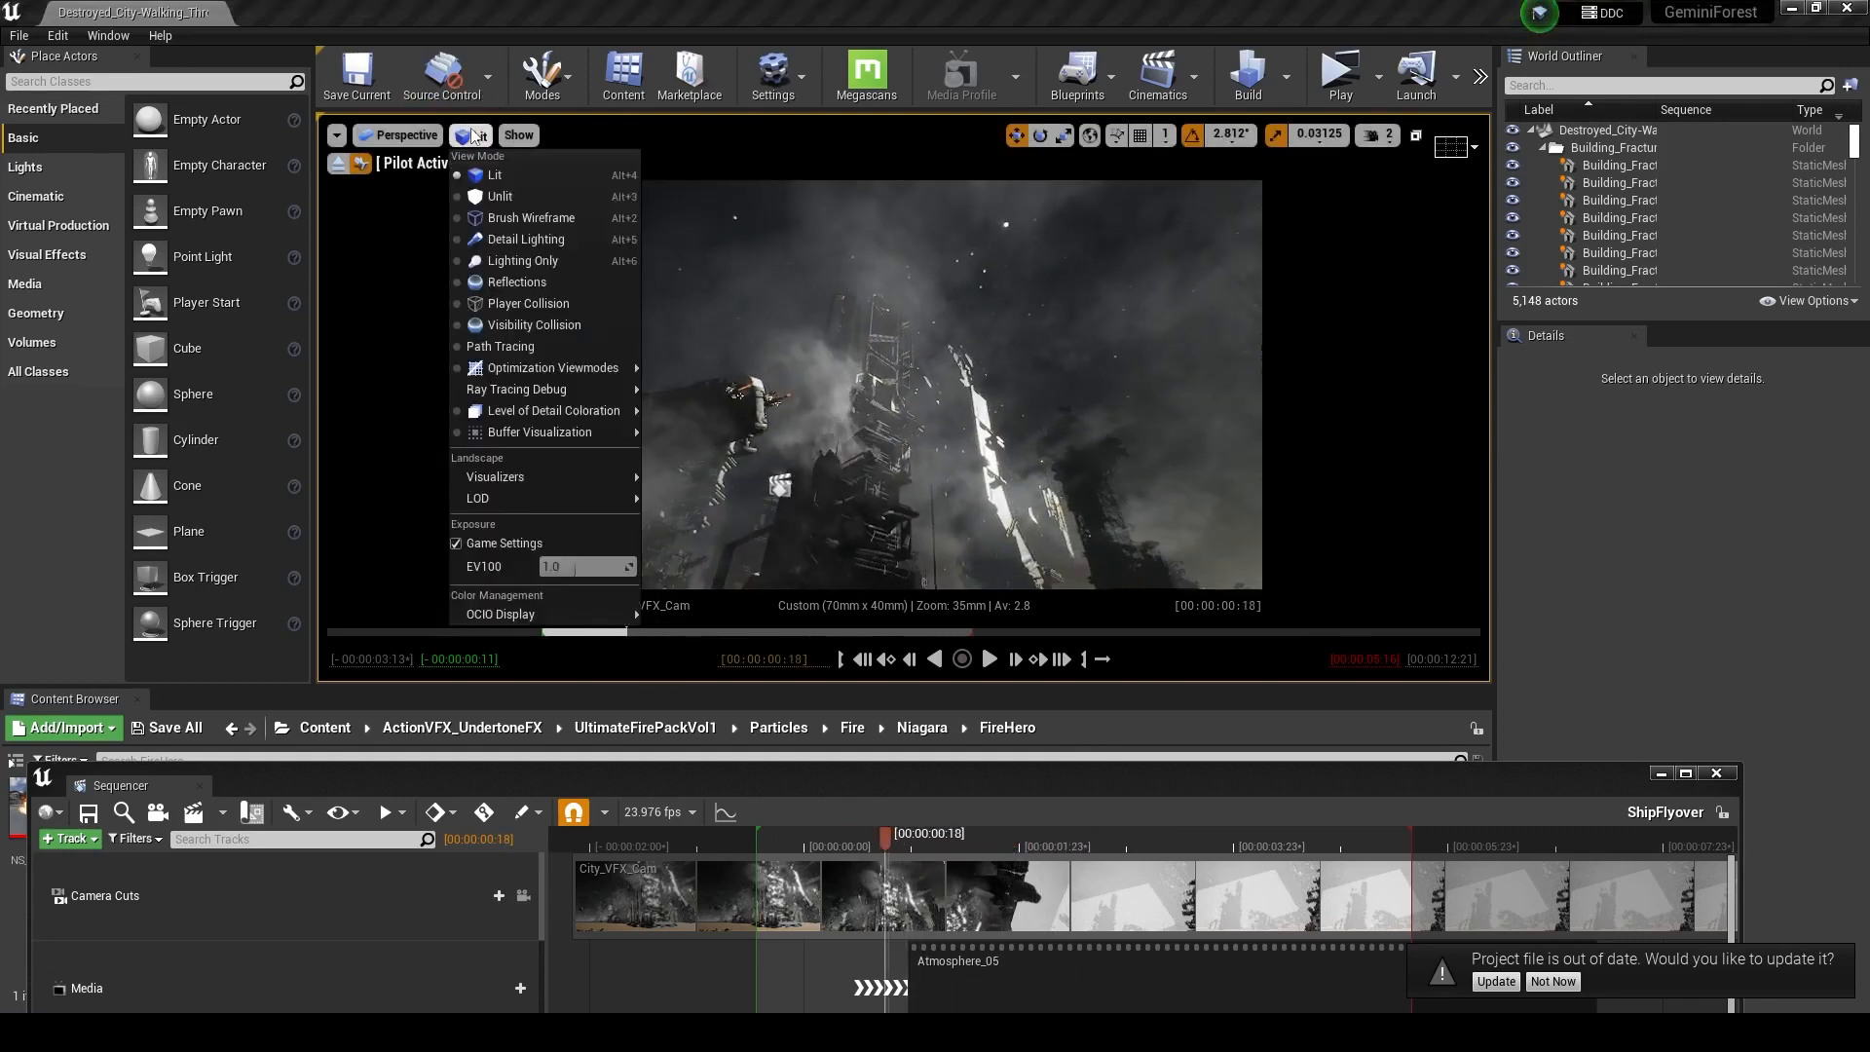
left_click(563, 343)
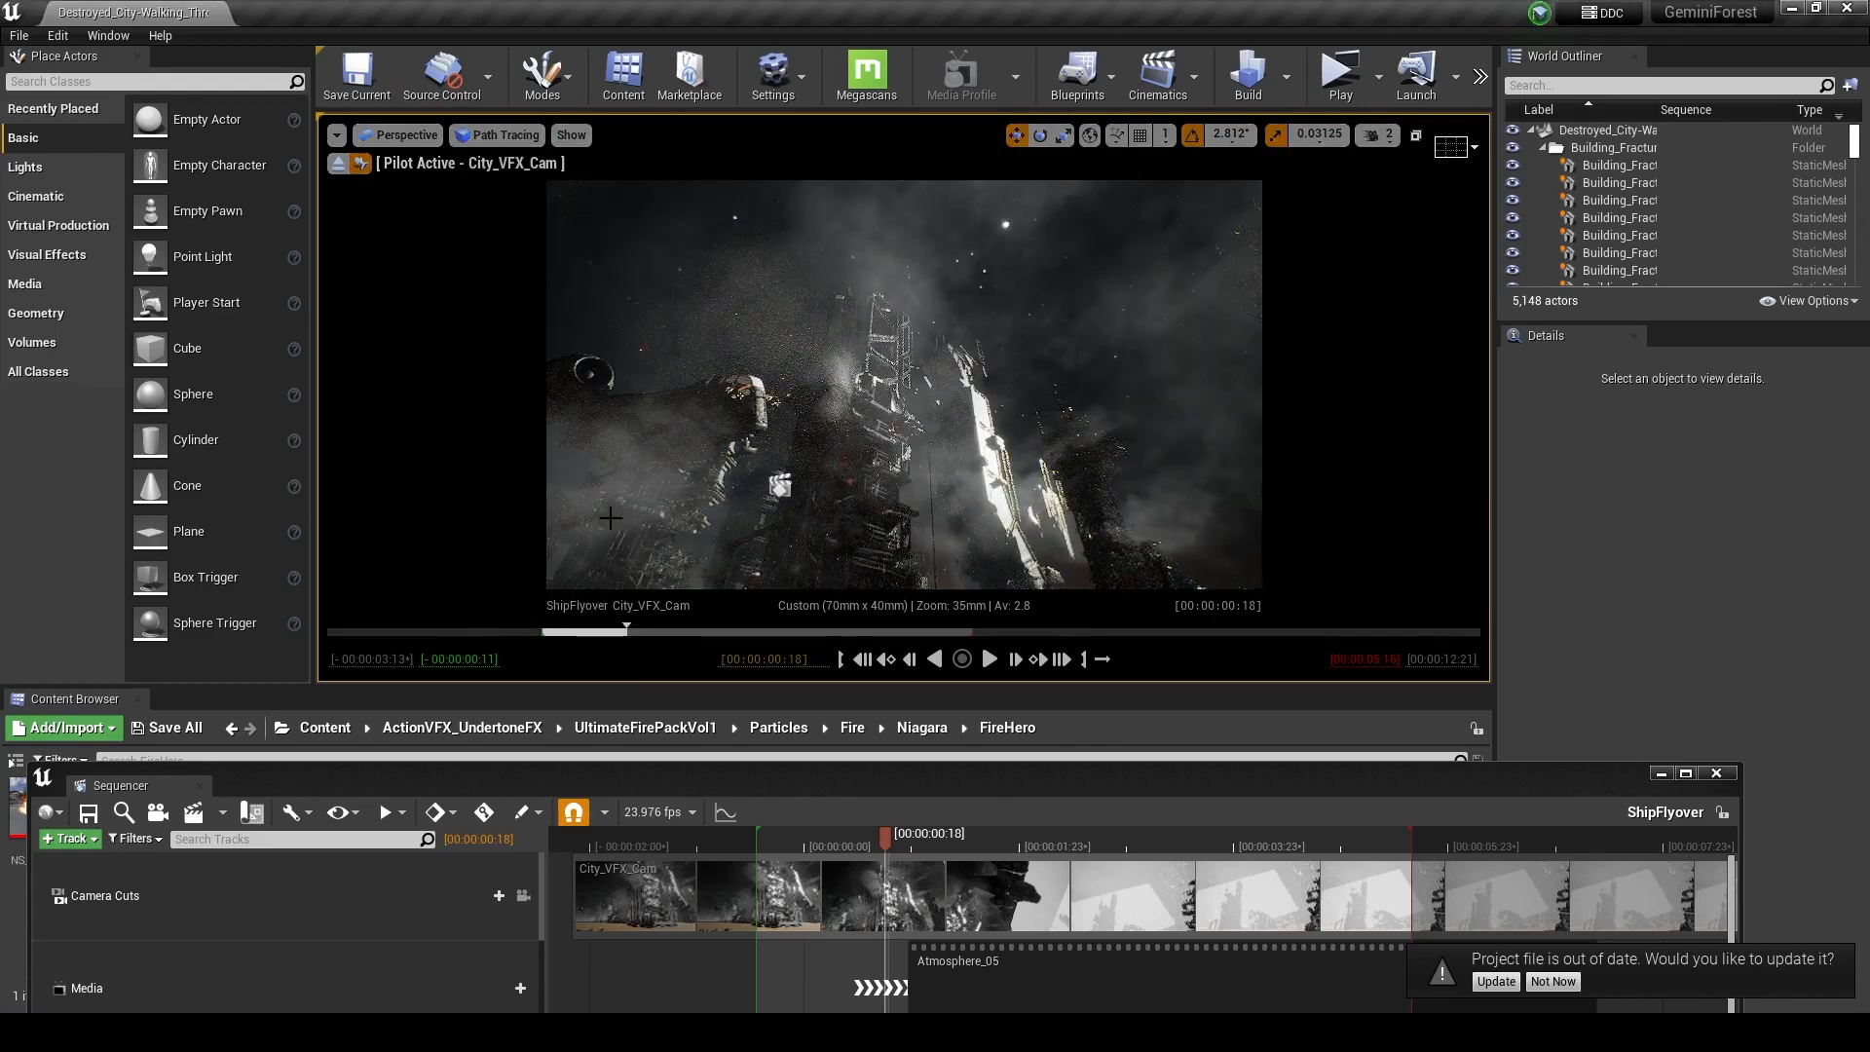
left_click_drag(711, 633, 631, 634)
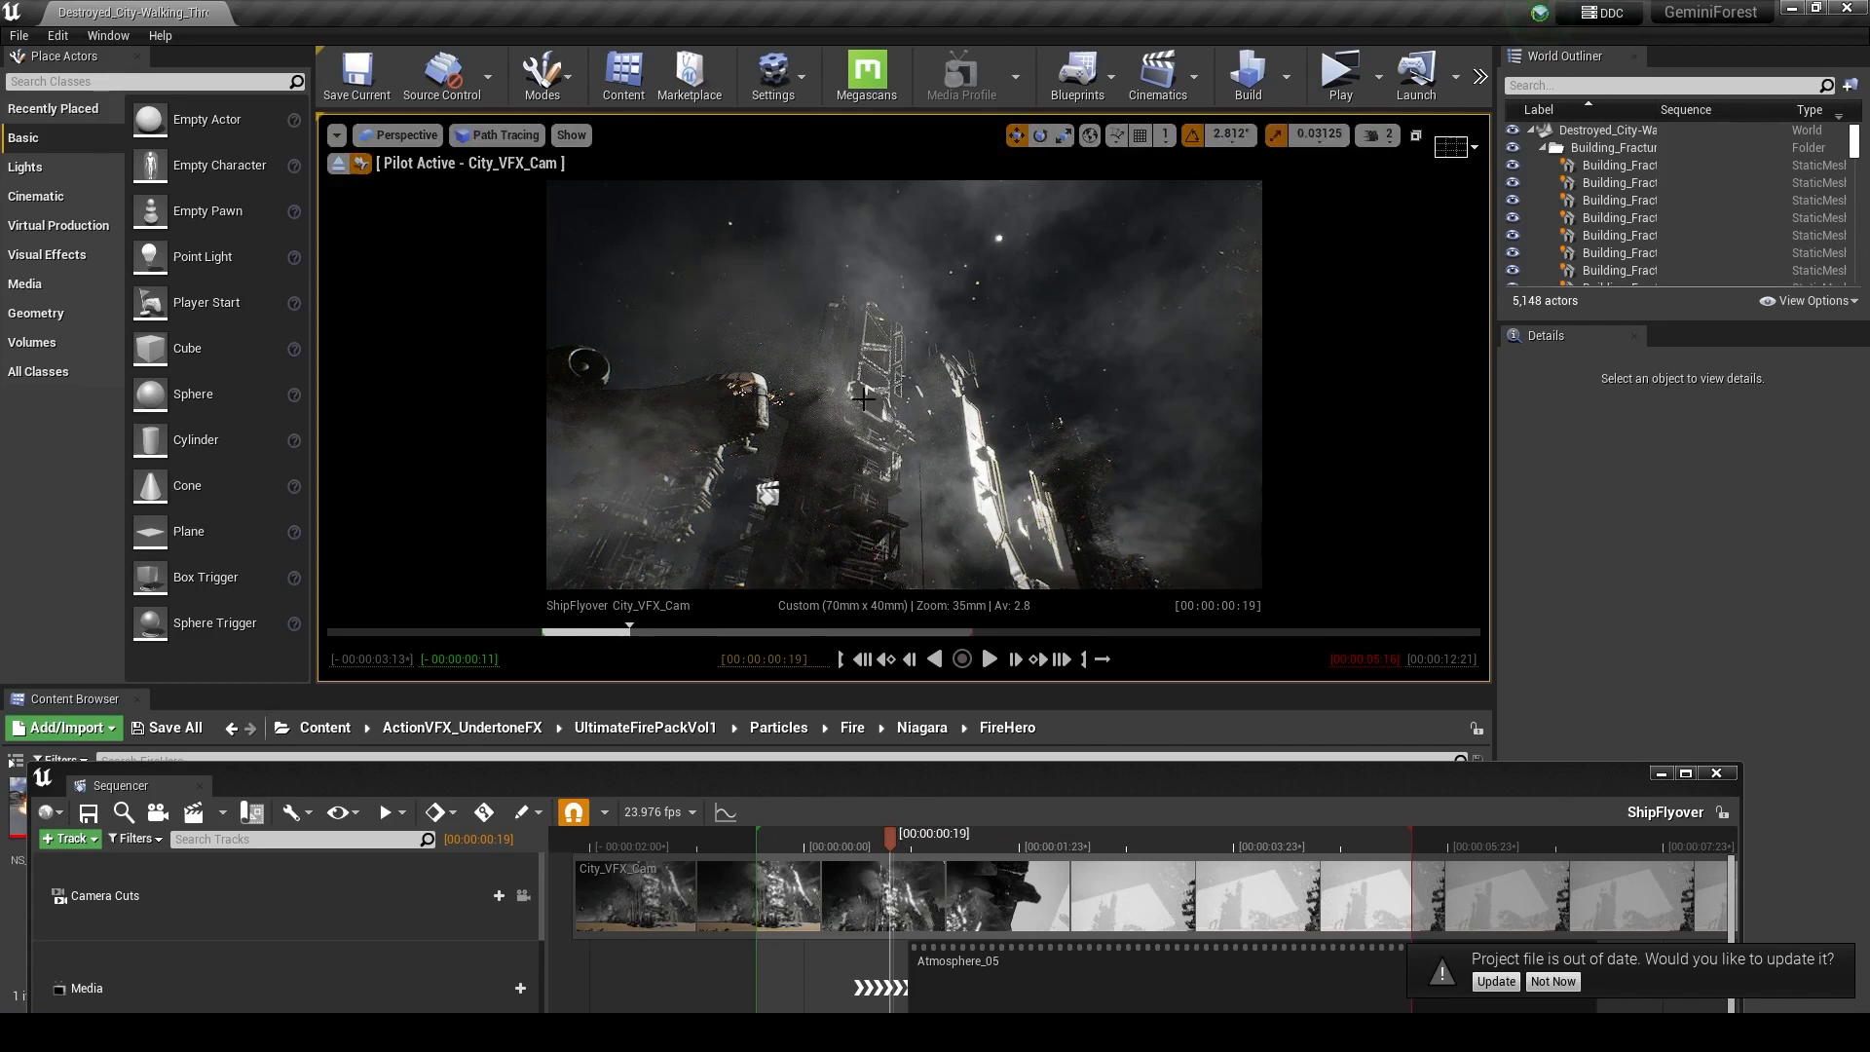
left_click(503, 136)
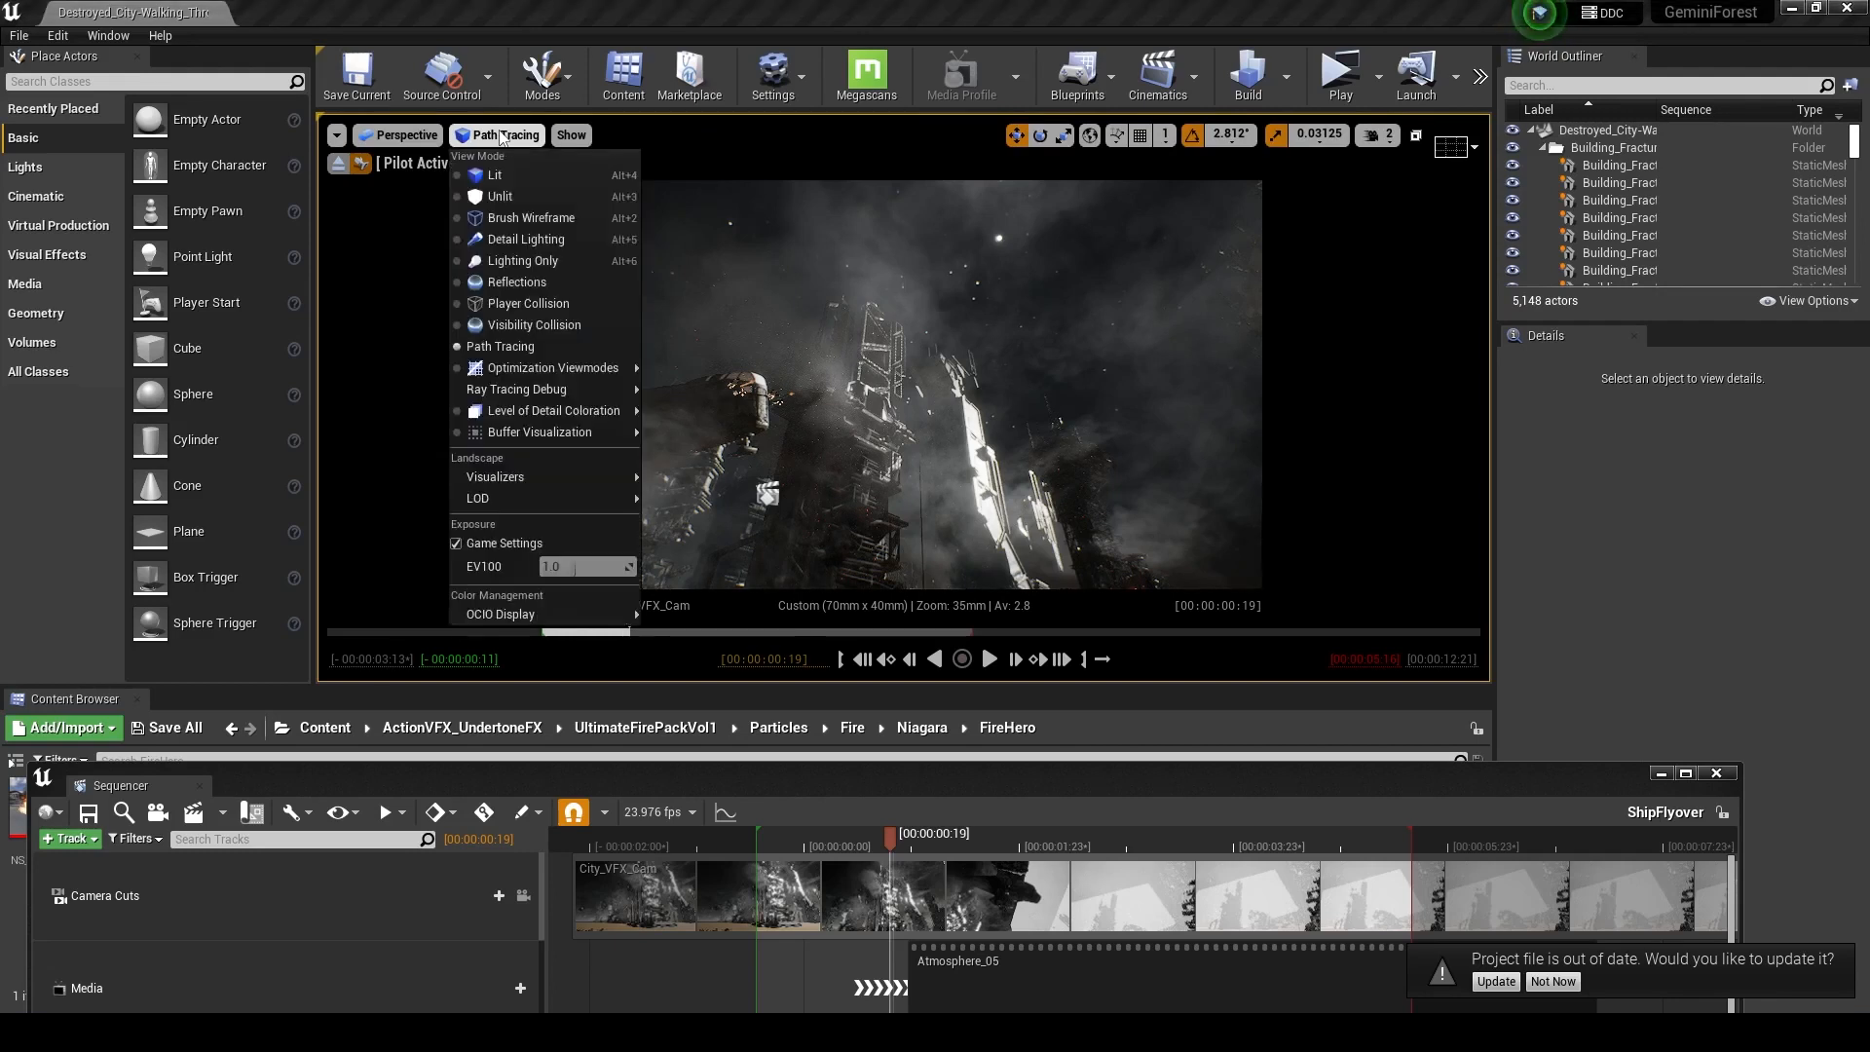
left_click(517, 173)
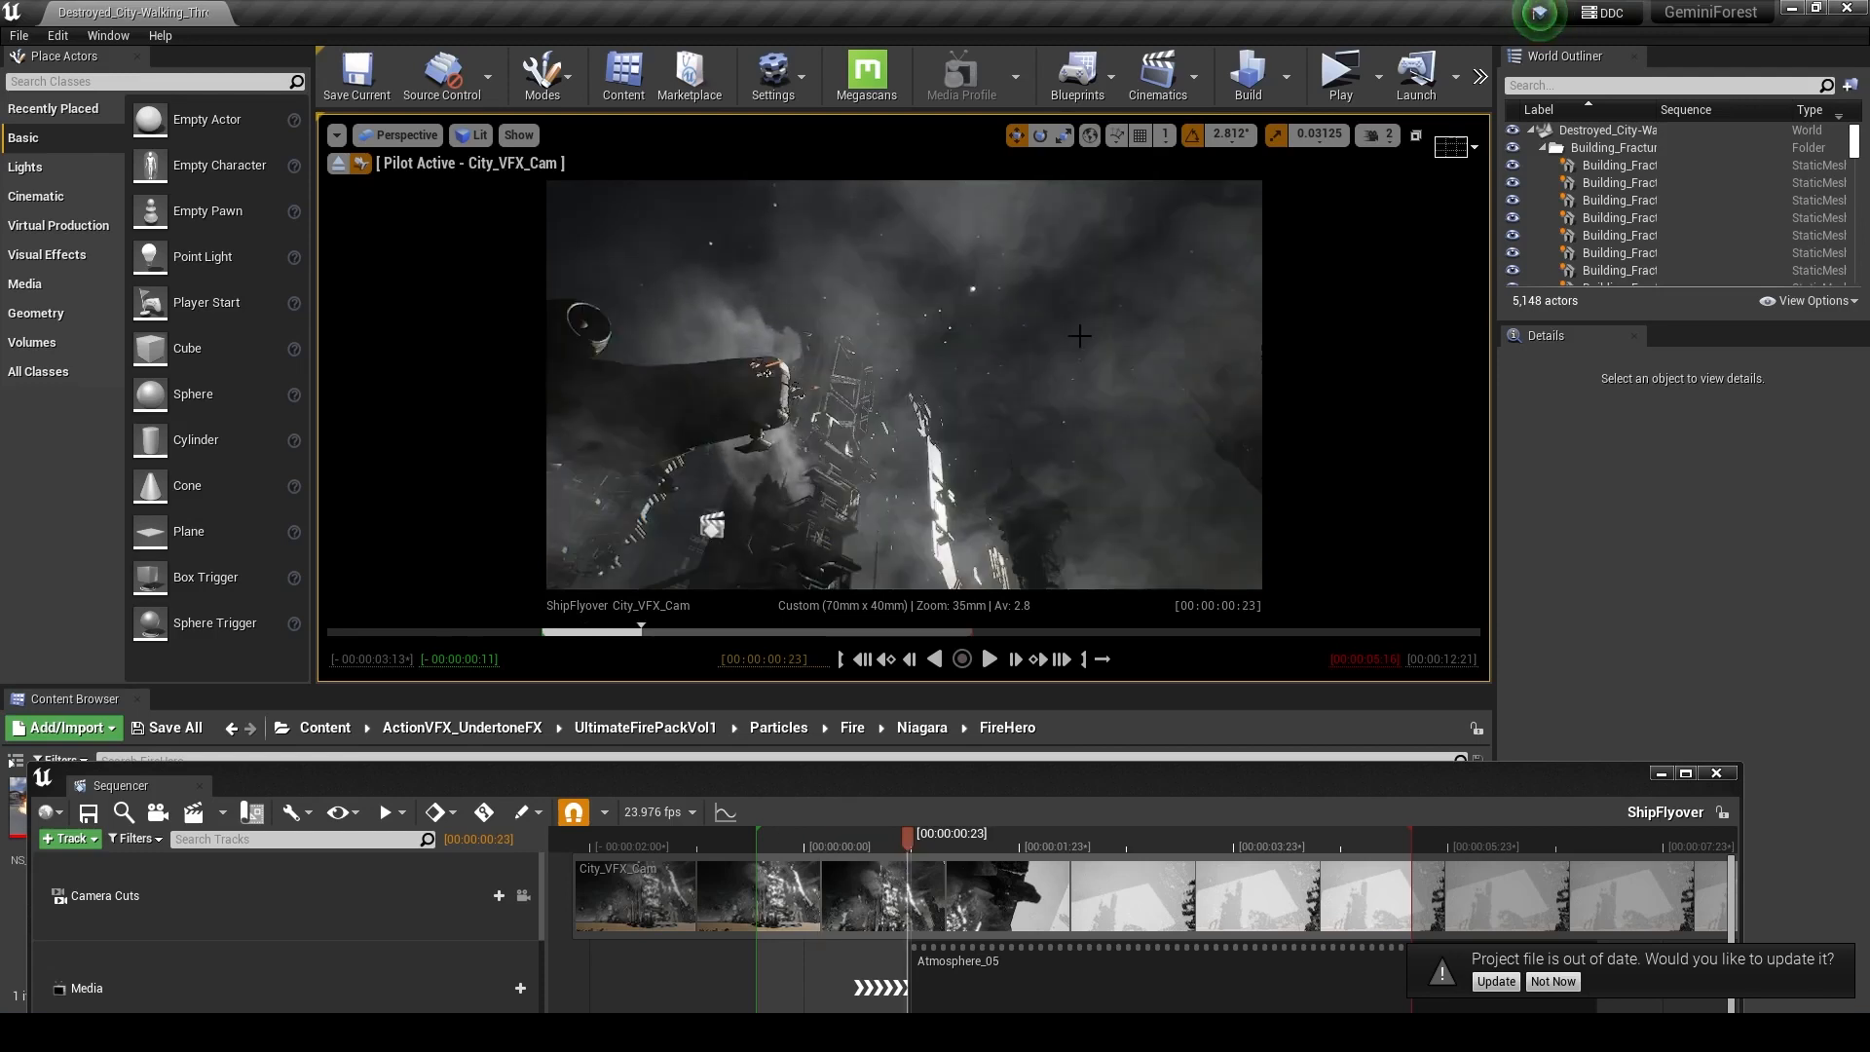
- Stop piloting City_VFX_Cam and examine the ship's flight and the smoke among the towers from free viewpoints at several times up to 00:00:02:13
left_click(1079, 336)
left_click(337, 164)
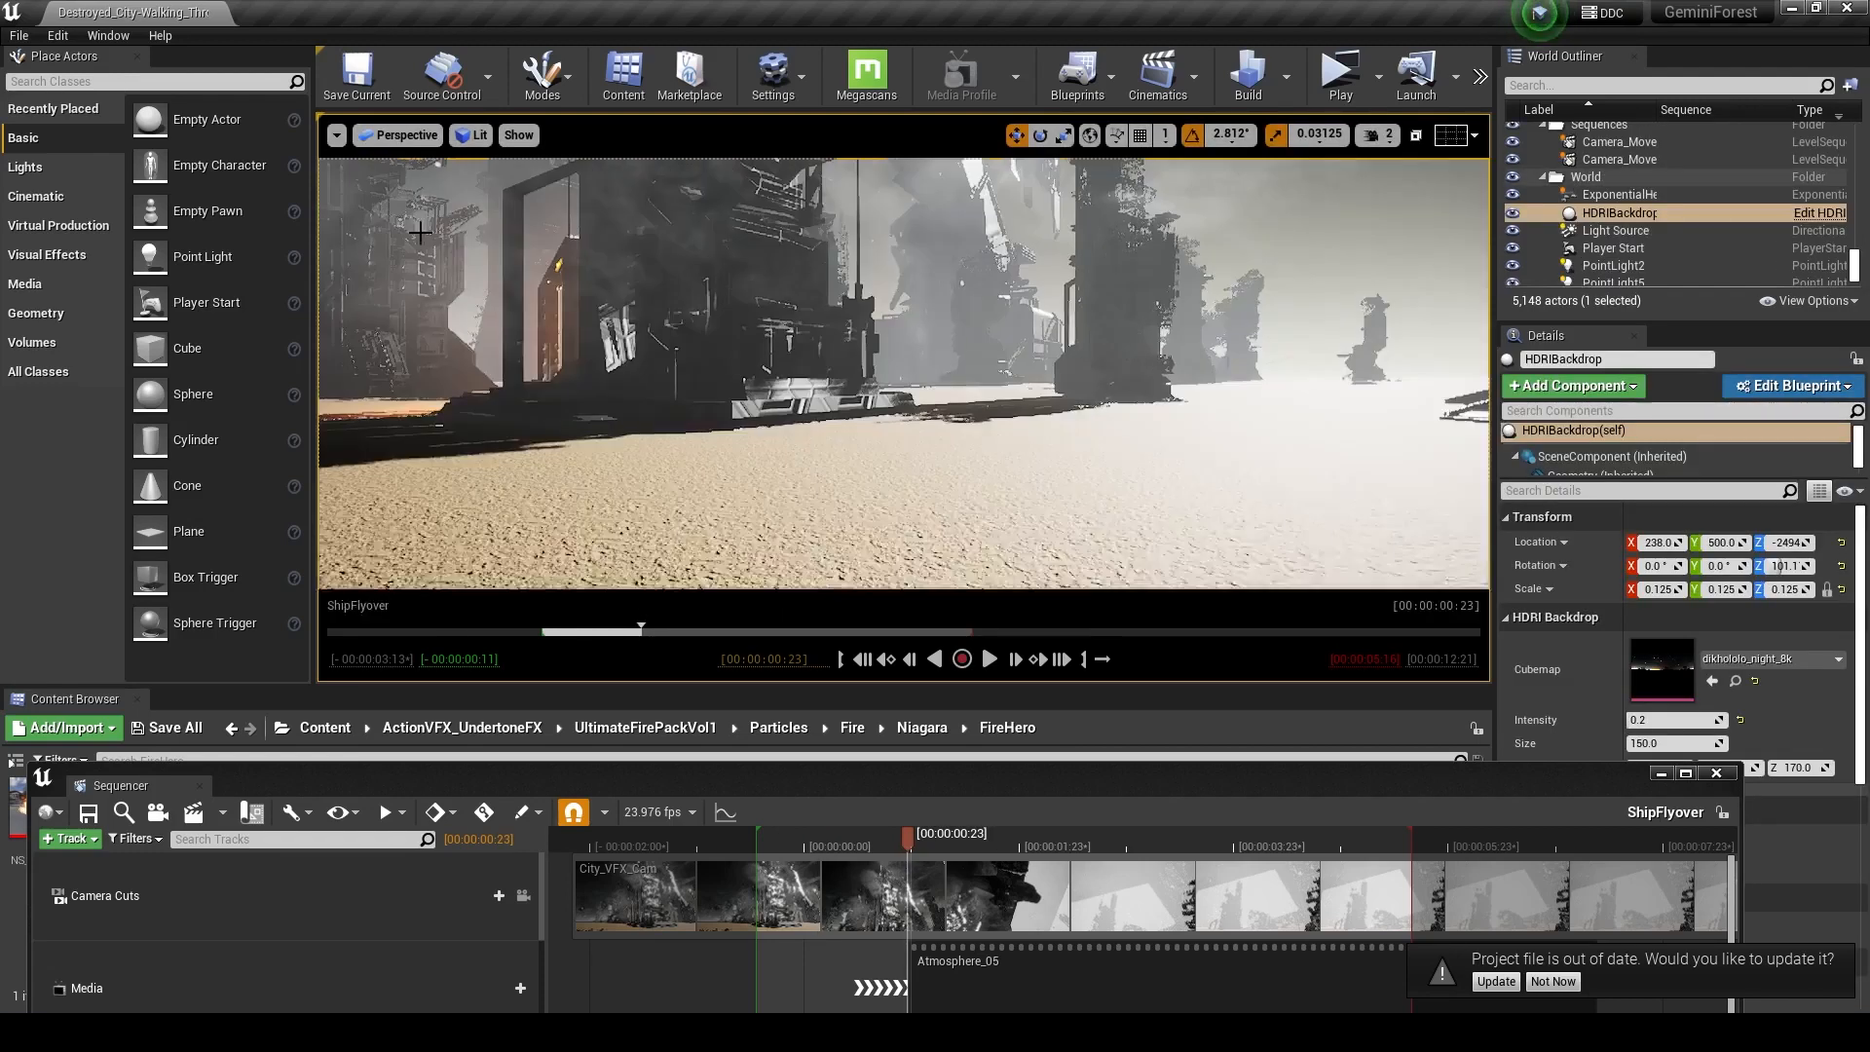
mouse_move(623, 311)
right_mouse_down()
mouse_move(565, 307)
mouse_move(574, 214)
mouse_move(606, 183)
mouse_move(881, 185)
mouse_move(950, 219)
mouse_move(1056, 219)
mouse_move(1116, 336)
mouse_move(1081, 195)
mouse_move(1022, 278)
mouse_move(1057, 195)
right_mouse_up()
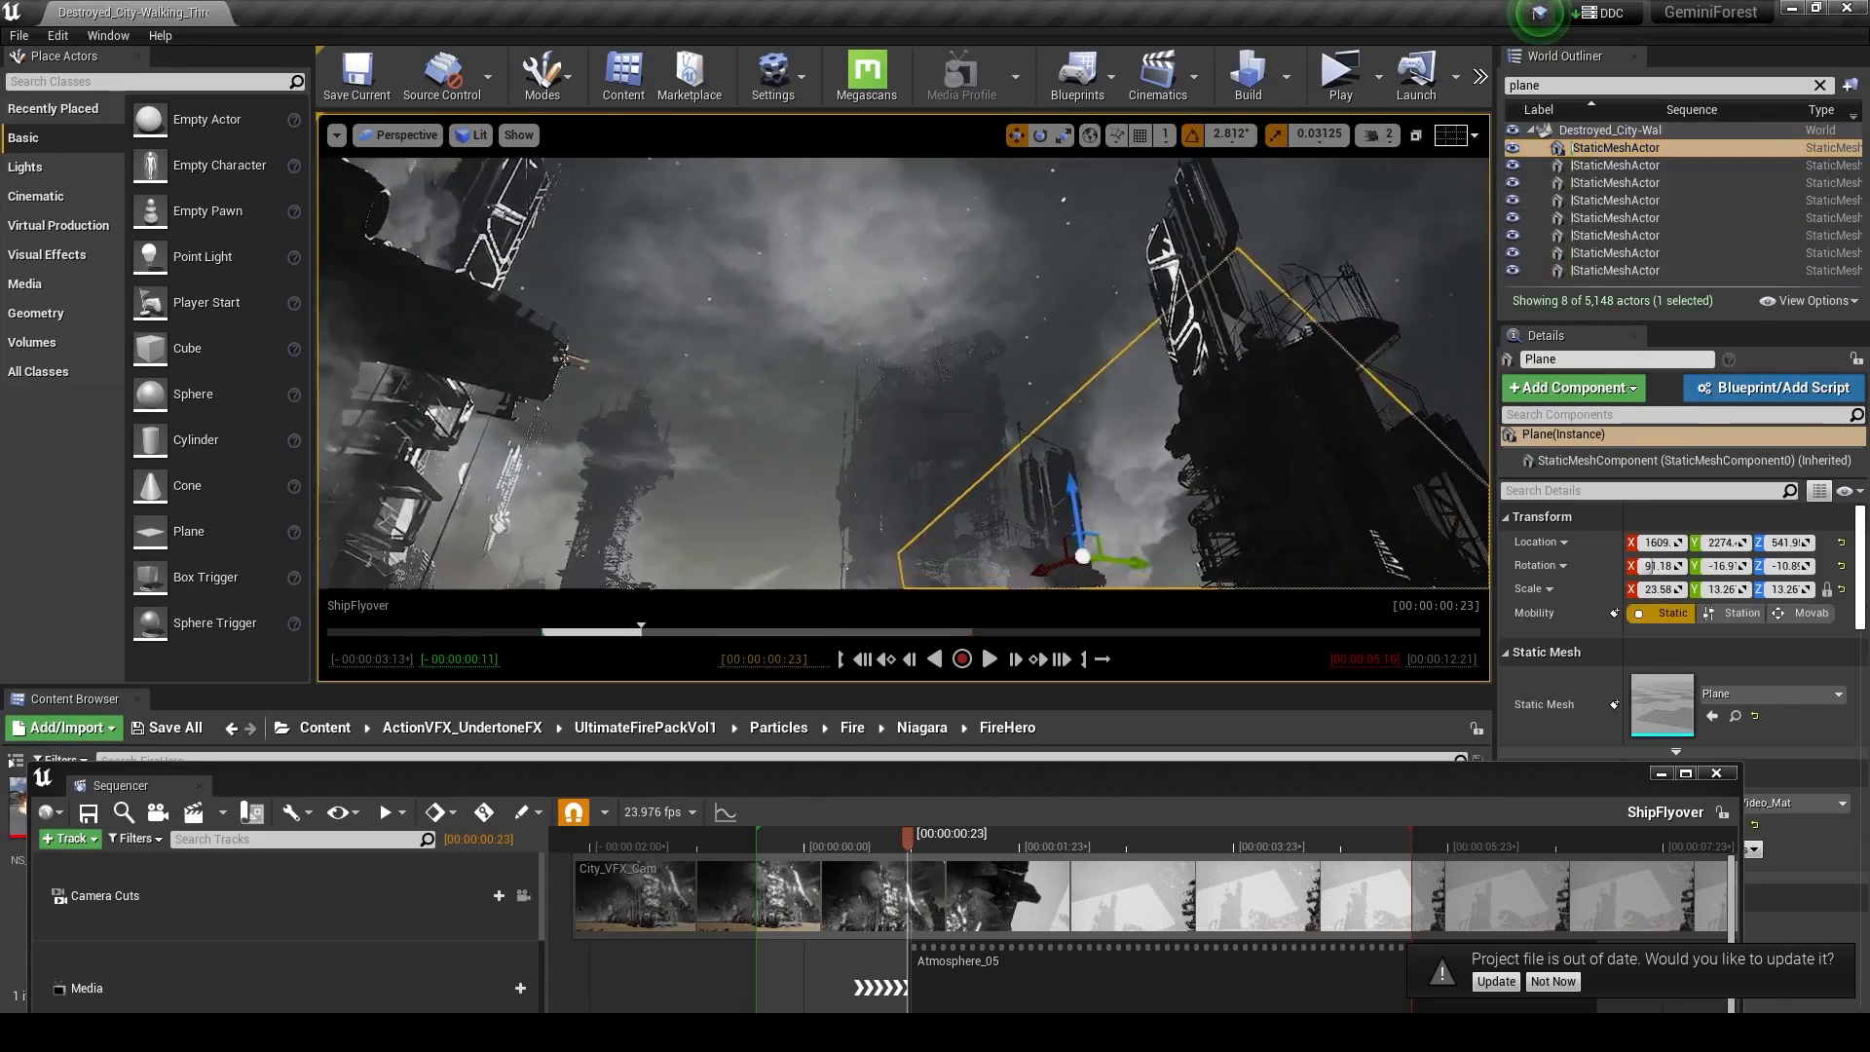
mouse_move(904, 374)
right_mouse_down()
mouse_move(910, 404)
mouse_move(891, 414)
mouse_move(921, 438)
mouse_move(896, 458)
mouse_move(940, 419)
mouse_move(916, 395)
mouse_move(911, 409)
right_mouse_up()
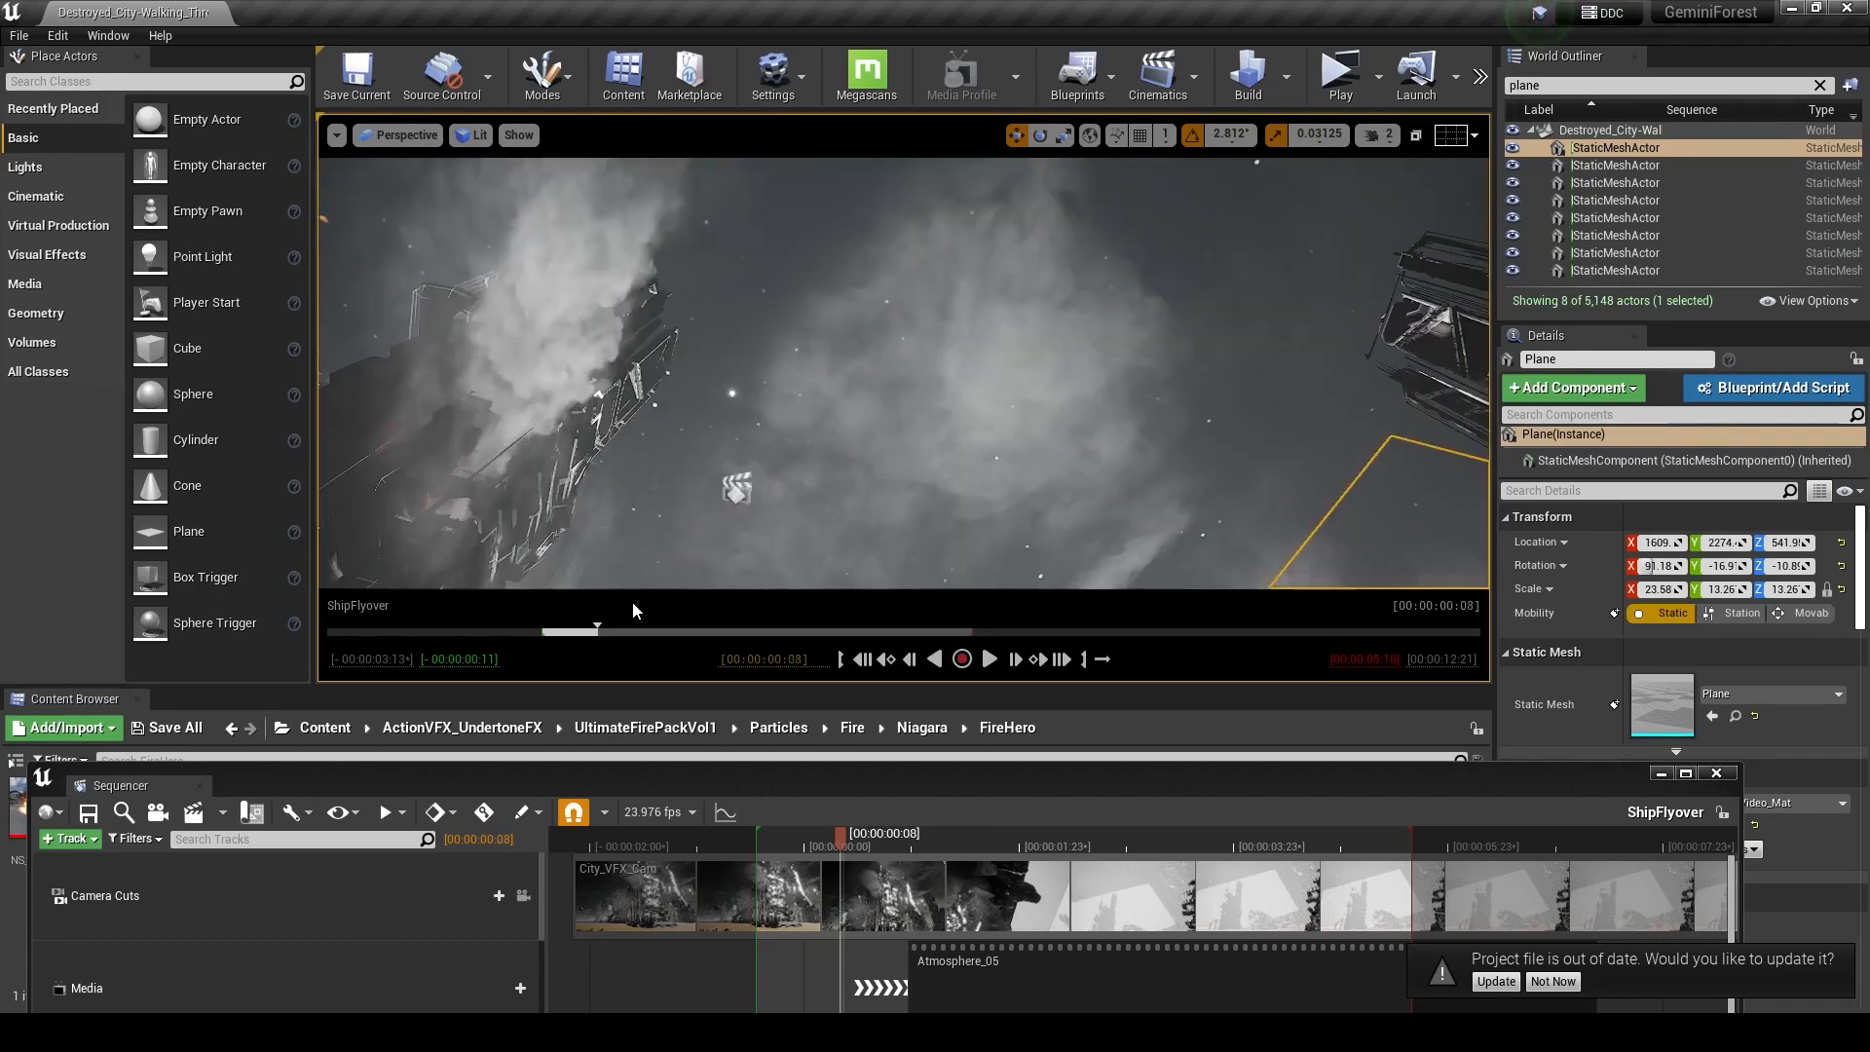
left_click_drag(597, 631, 650, 635)
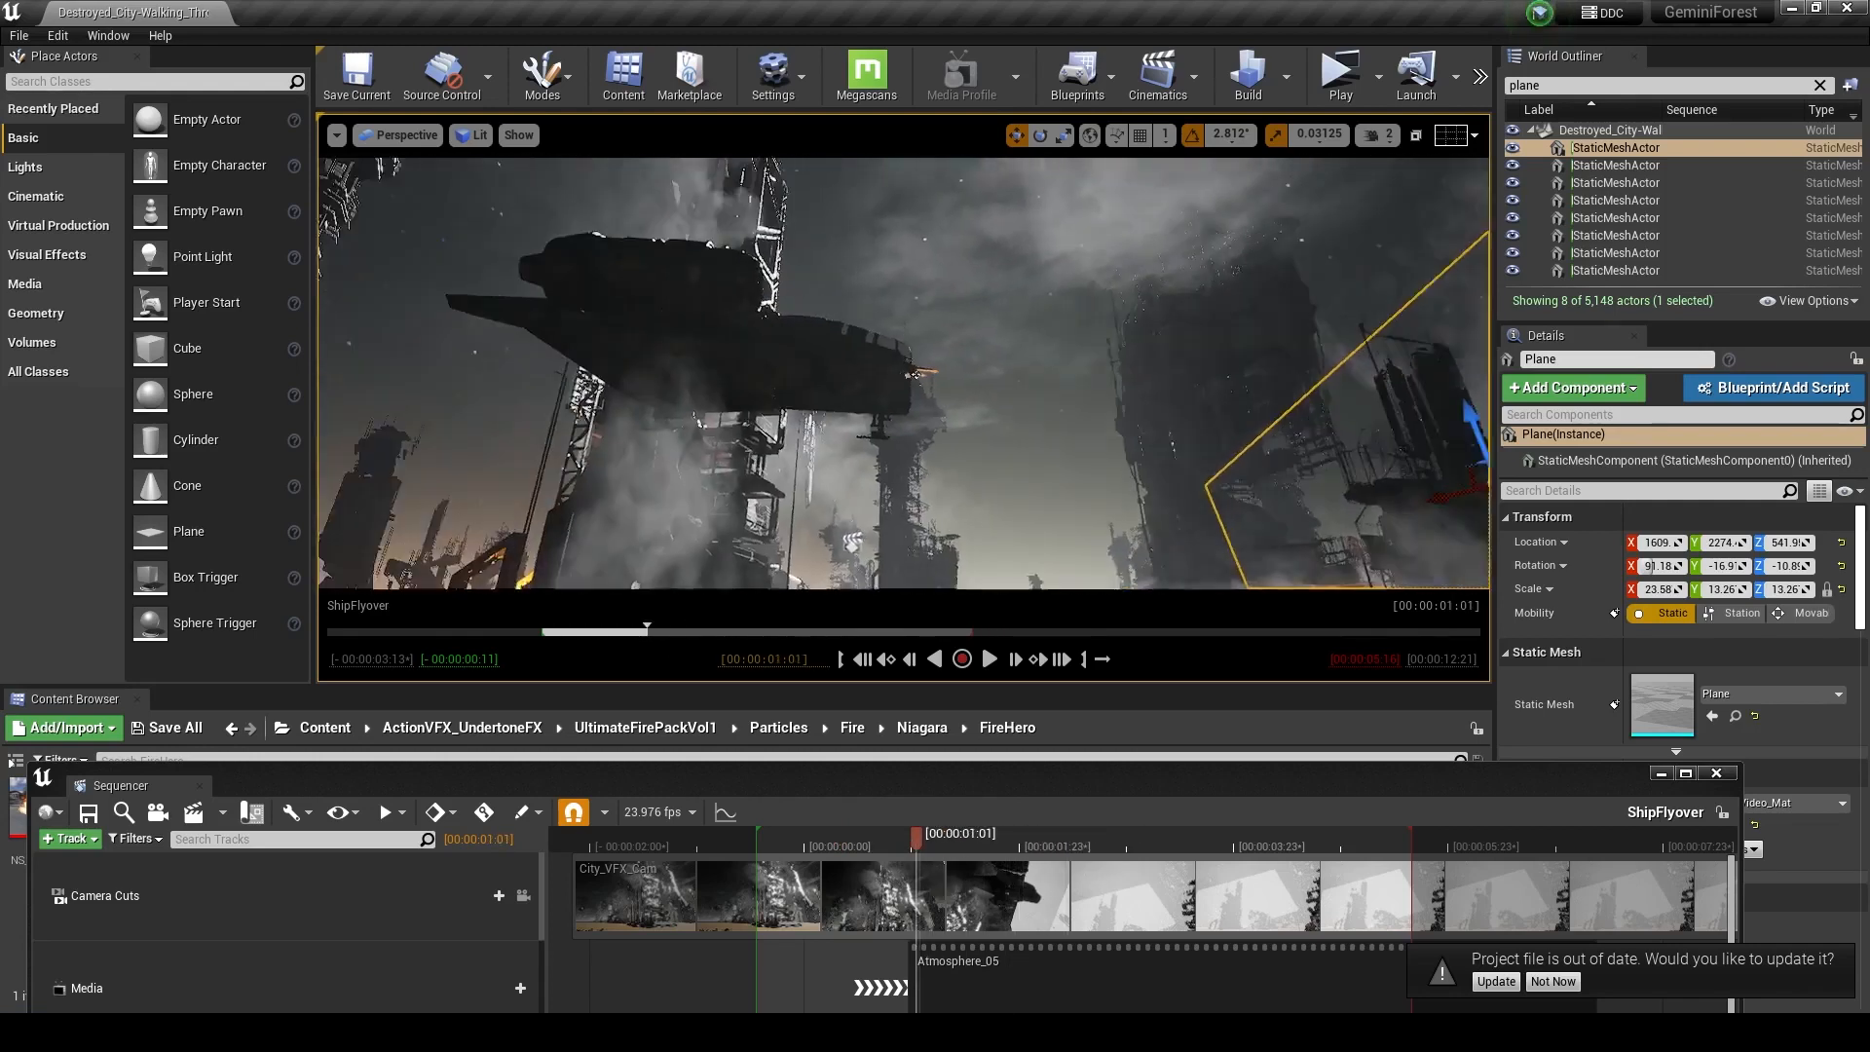
right_click_drag(716, 428, 810, 404)
left_click_drag(707, 630, 744, 630)
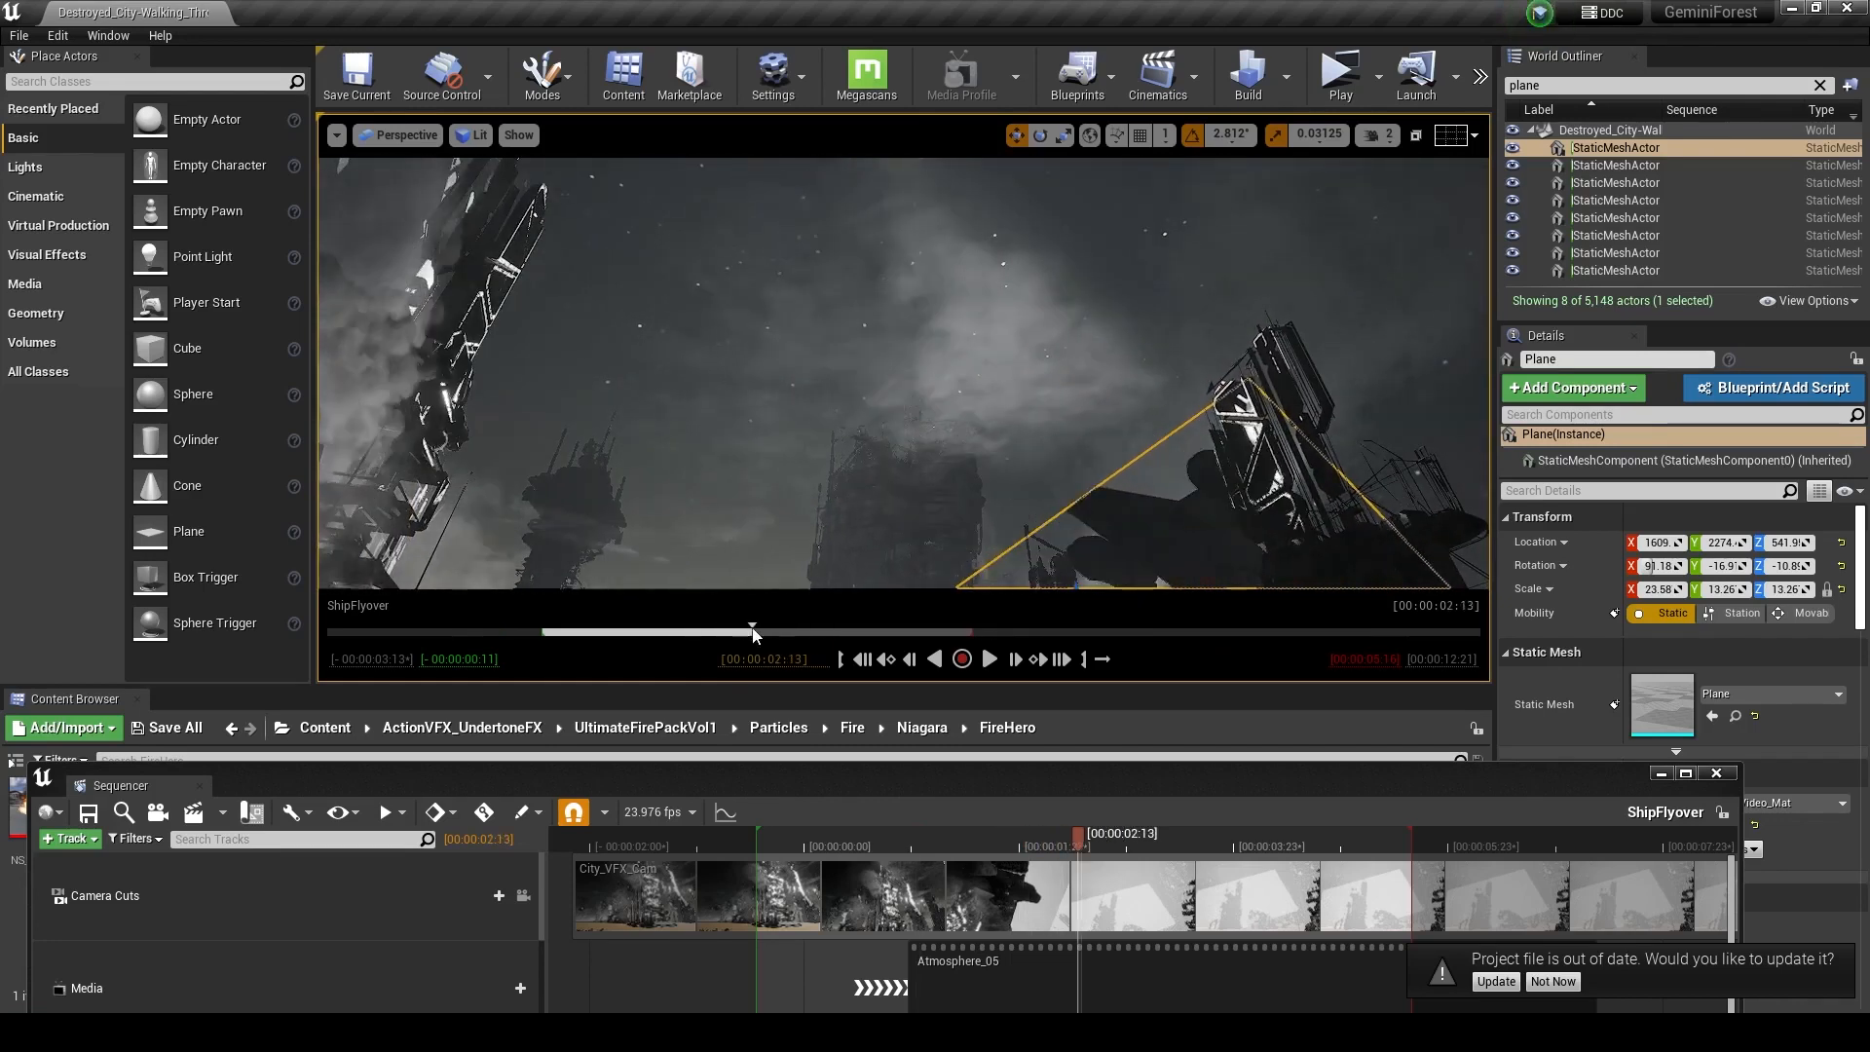
left_click_drag(716, 630, 617, 630)
mouse_move(963, 375)
right_mouse_down()
mouse_move(857, 424)
mouse_move(959, 397)
mouse_move(981, 336)
mouse_move(954, 409)
right_mouse_up()
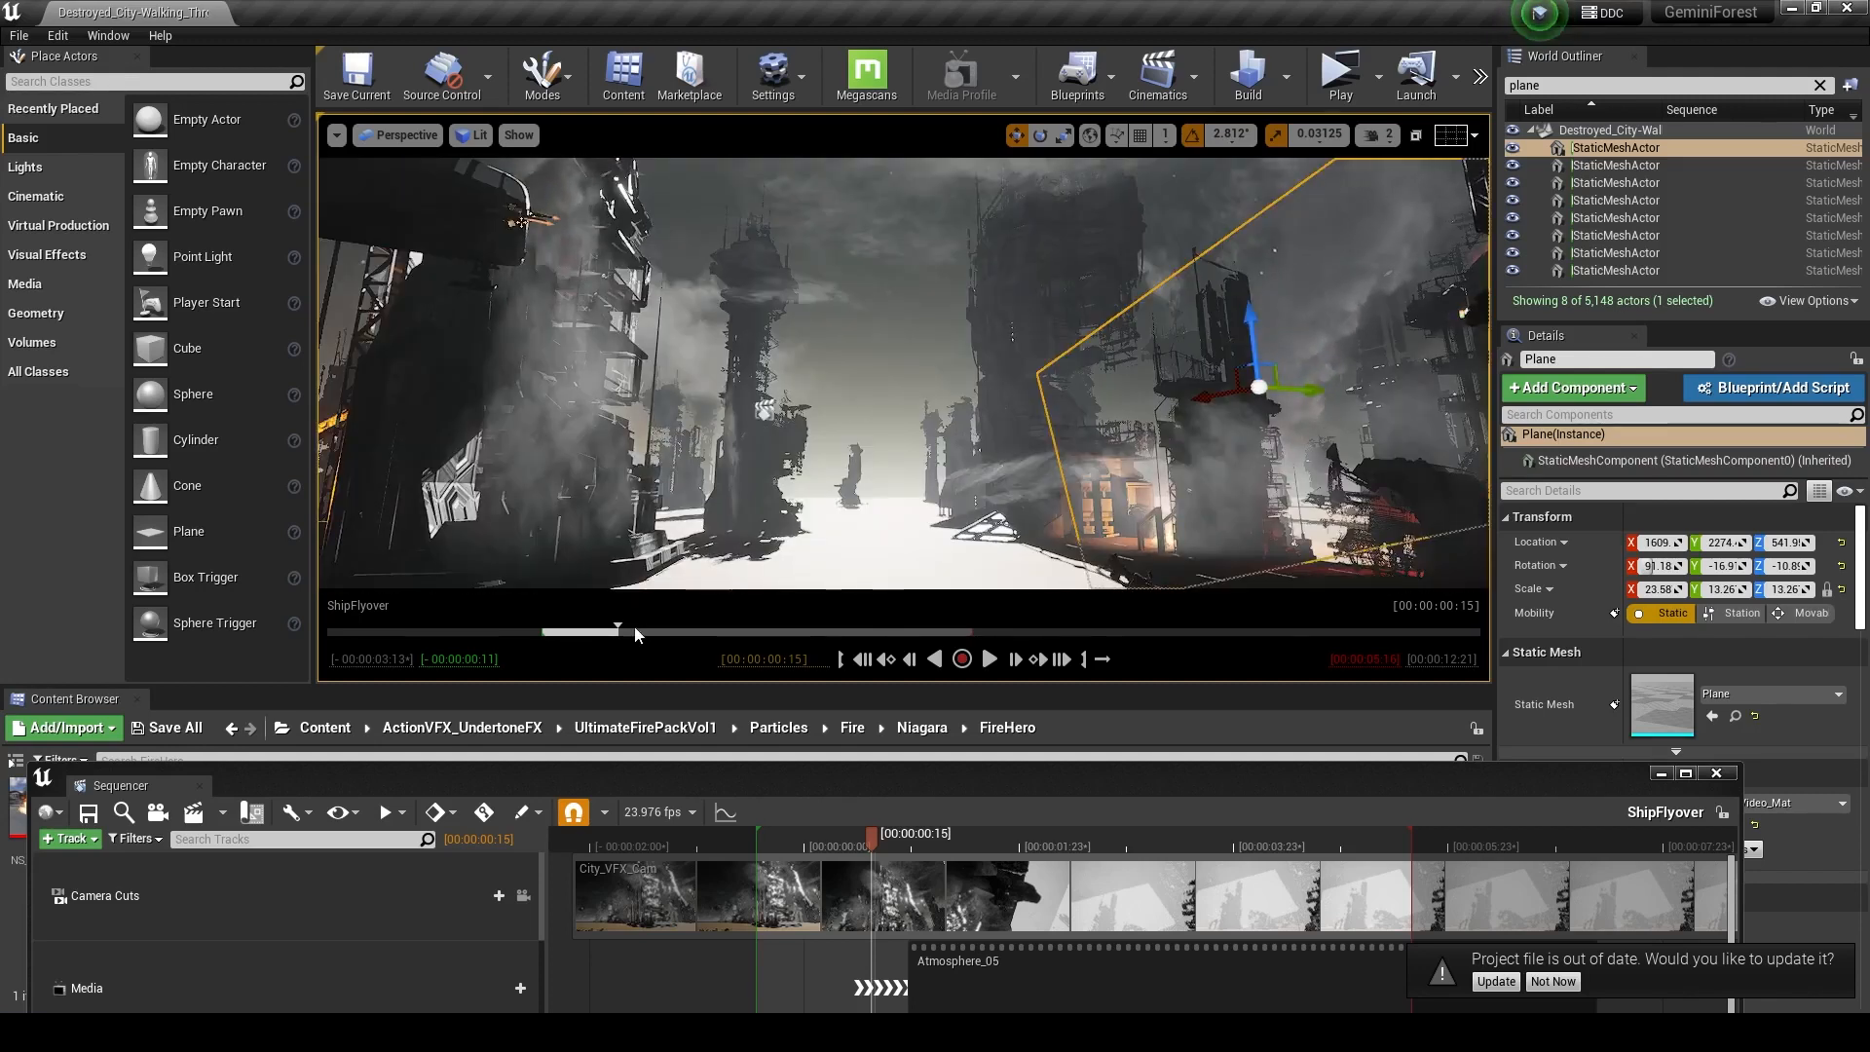
left_click_drag(634, 627, 738, 644)
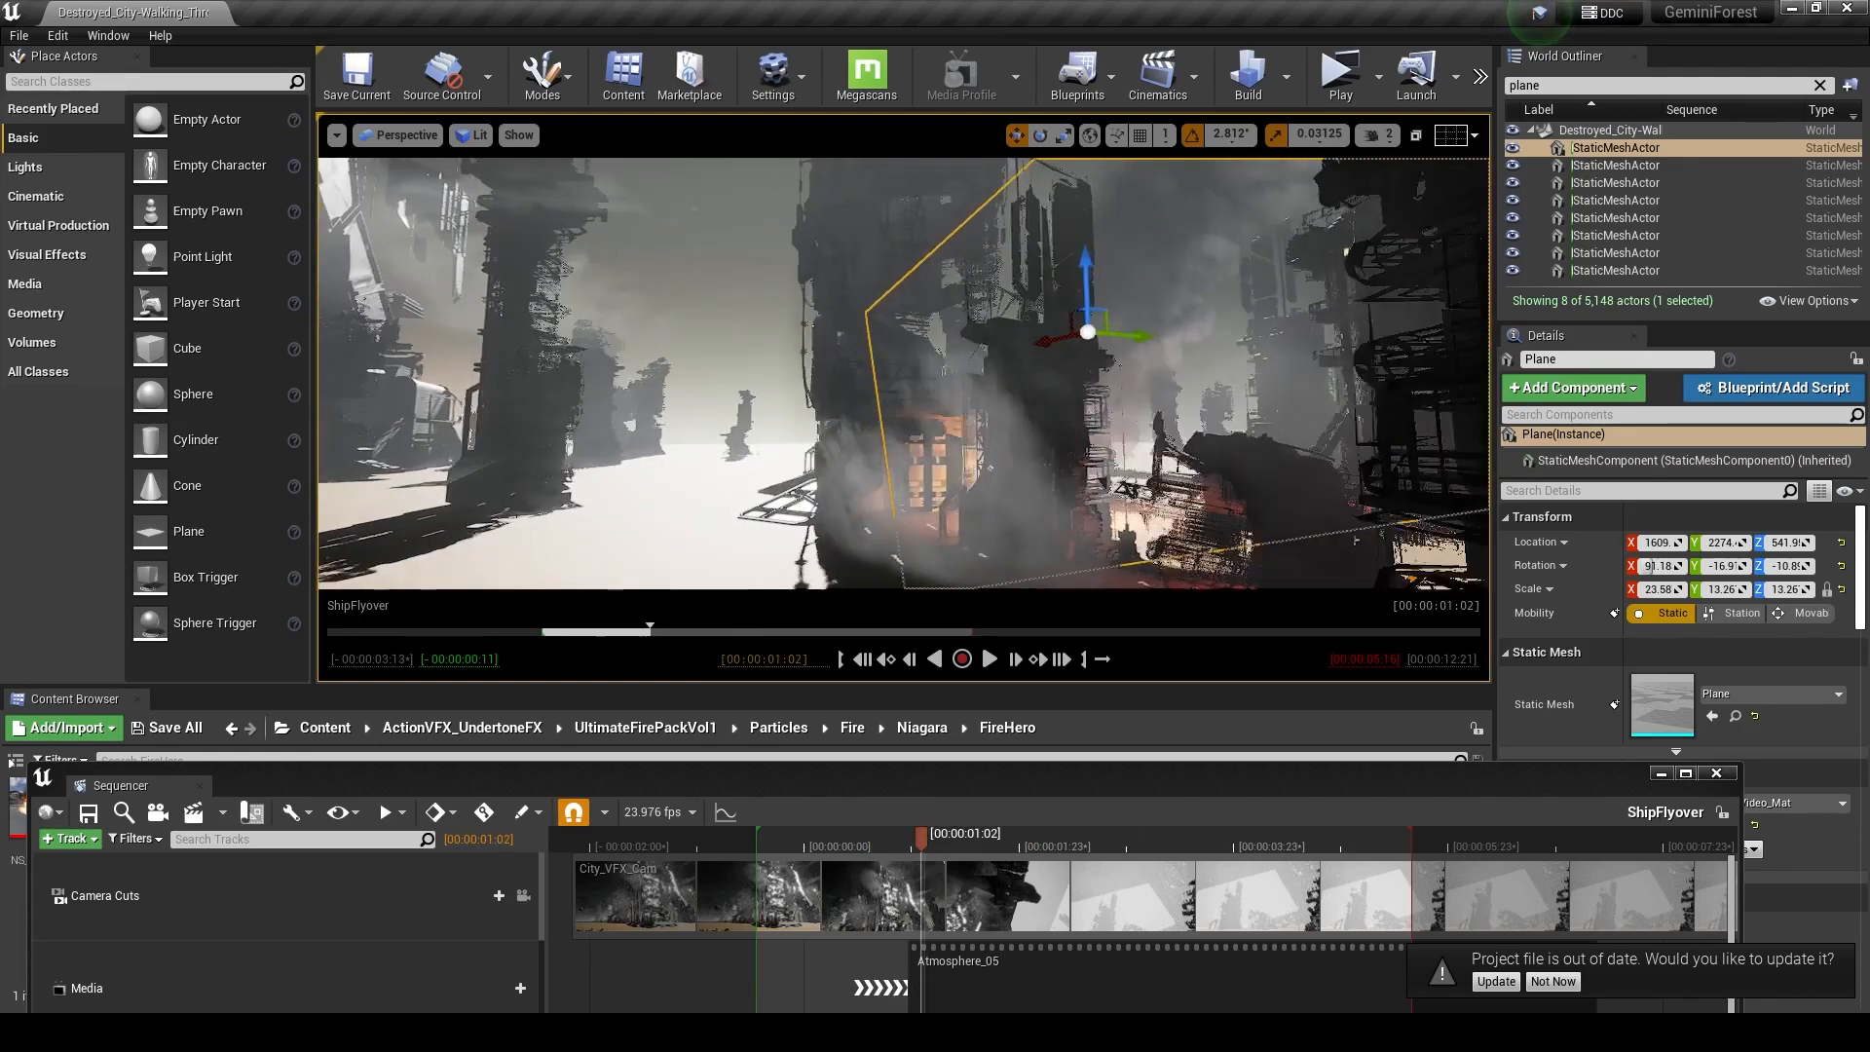
right_click_drag(904, 375, 838, 323)
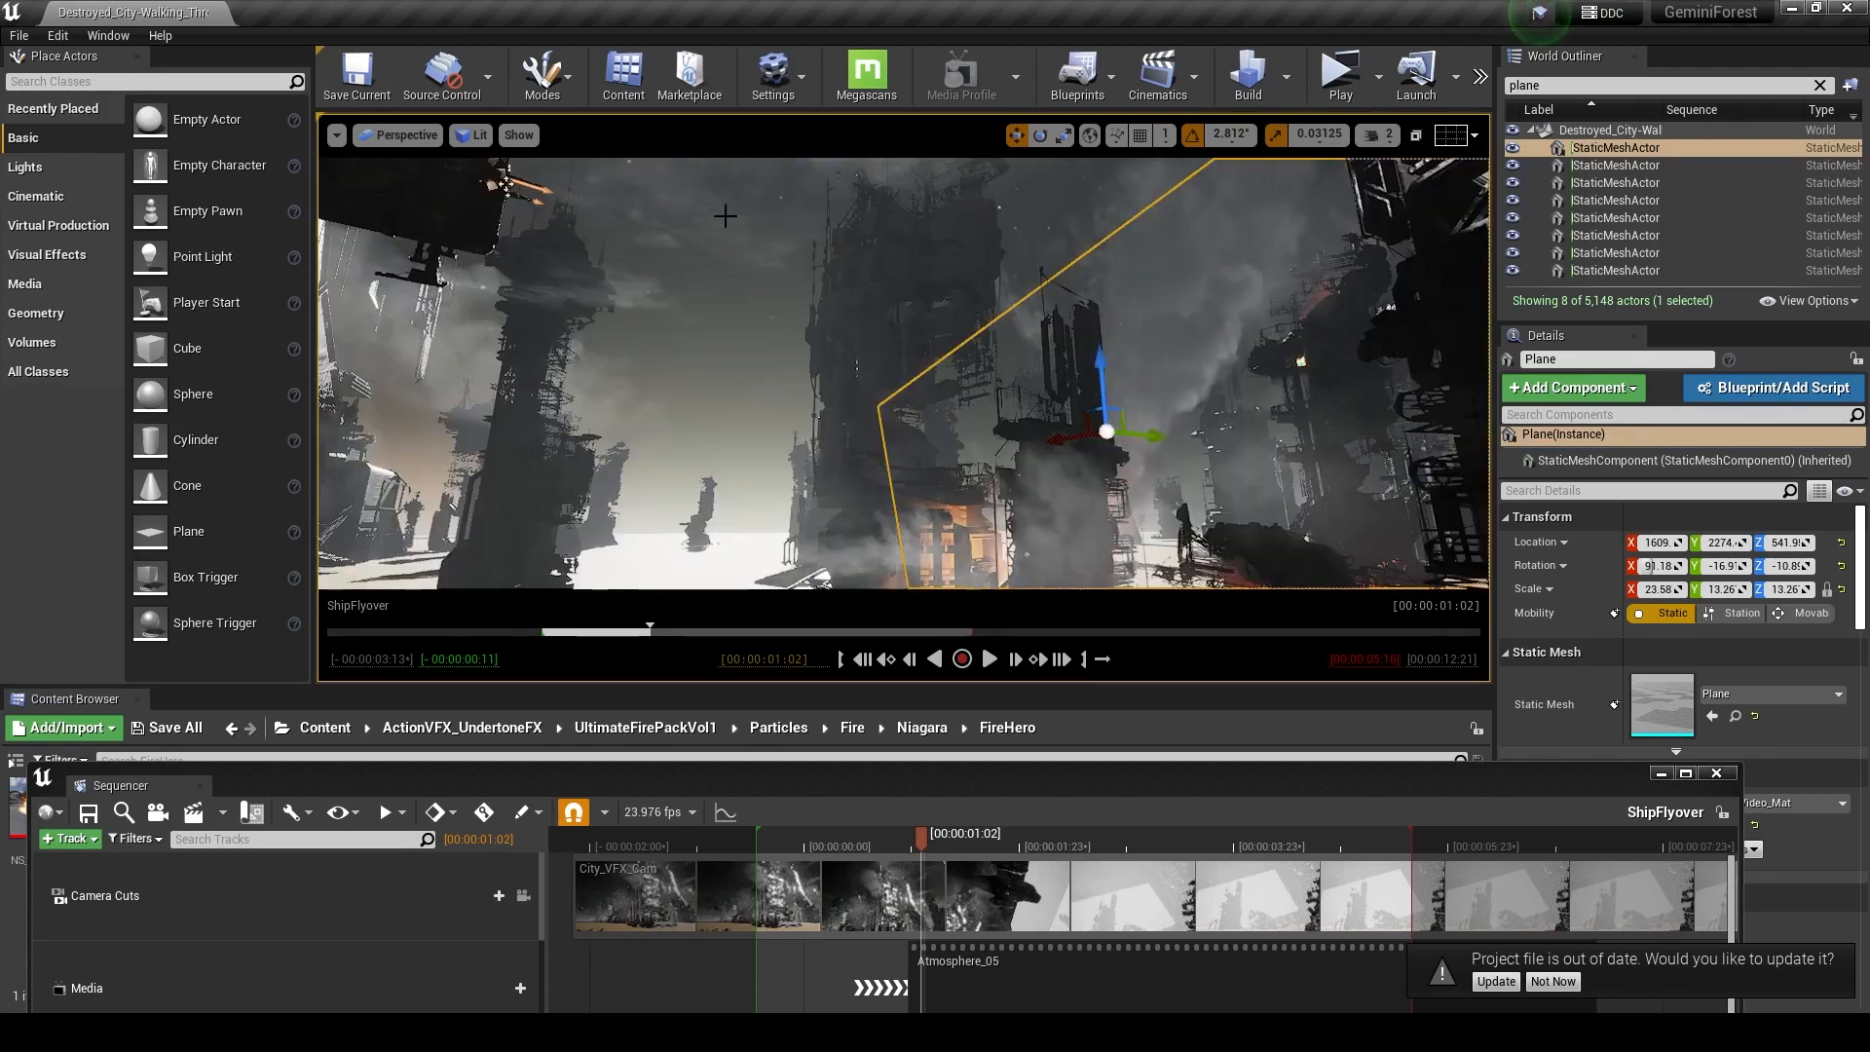
- View through City_VFX_Cam again and scrub the shot from its opening frames to 00:00:03:22
left_click(400, 134)
left_click(450, 433)
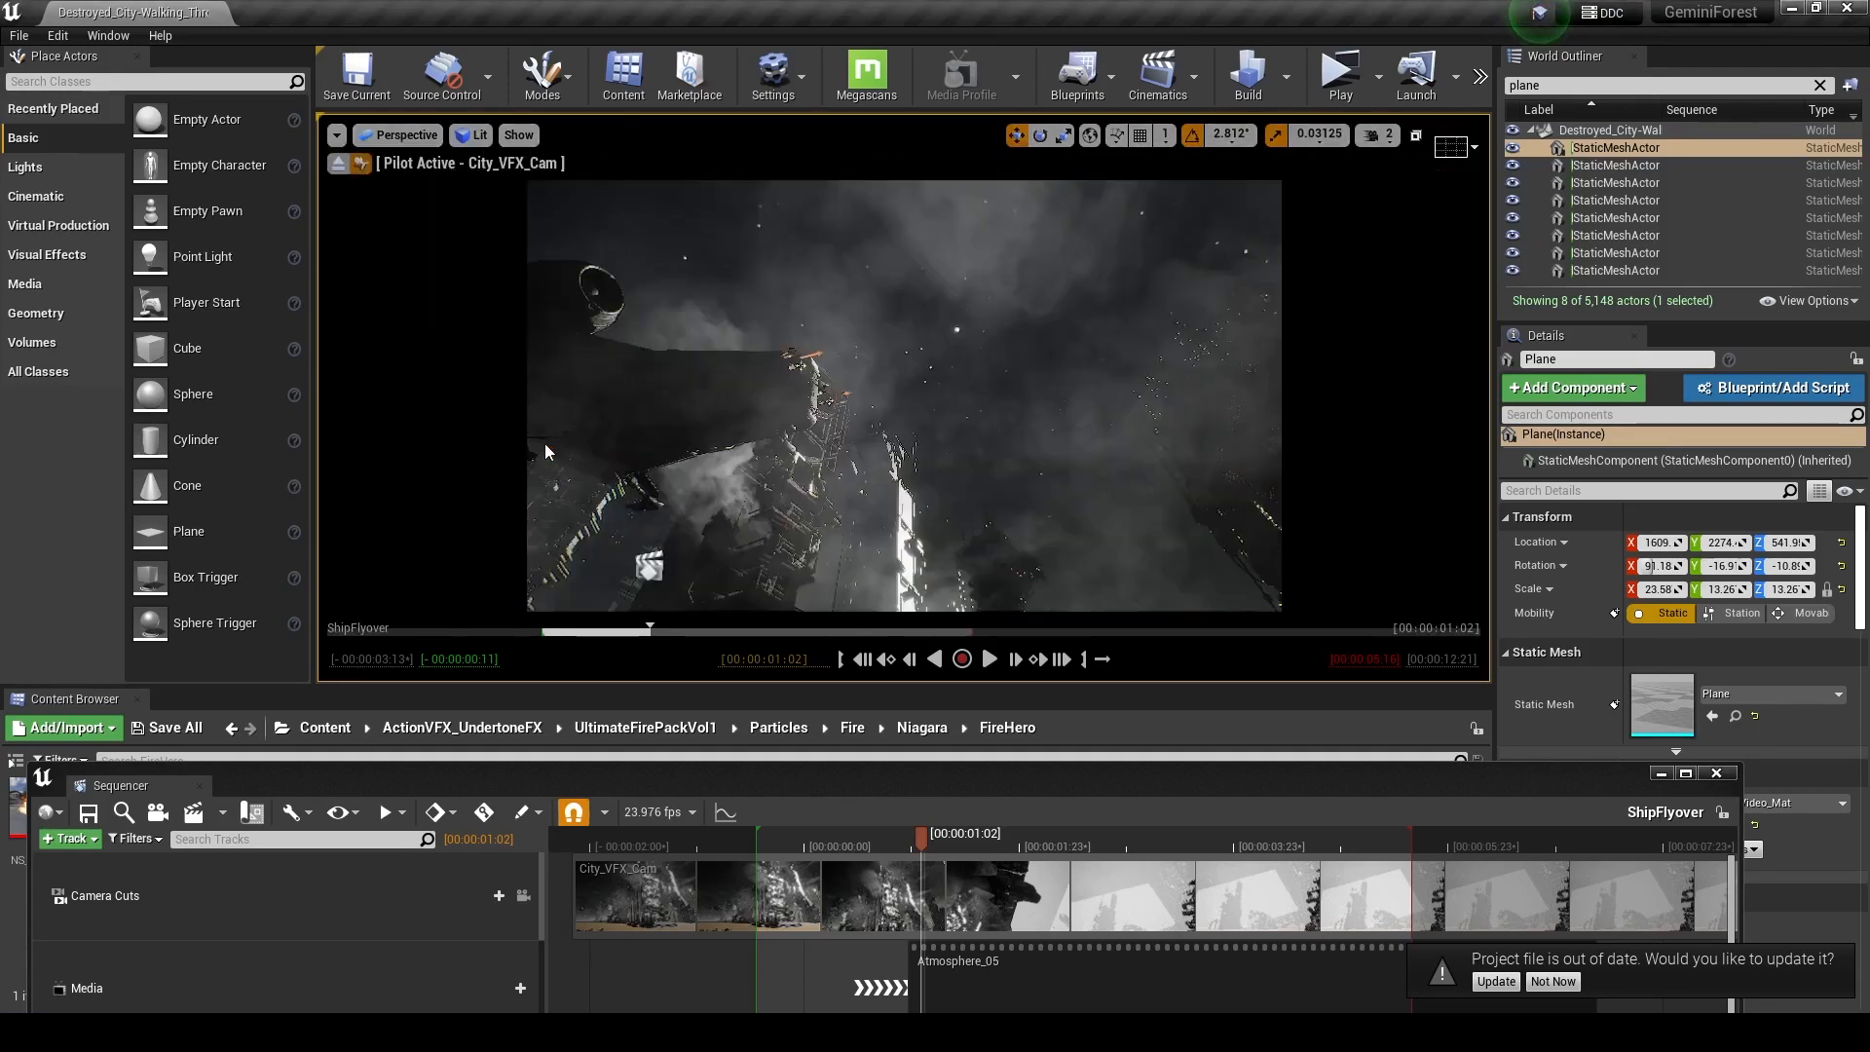
left_click_drag(617, 633, 584, 632)
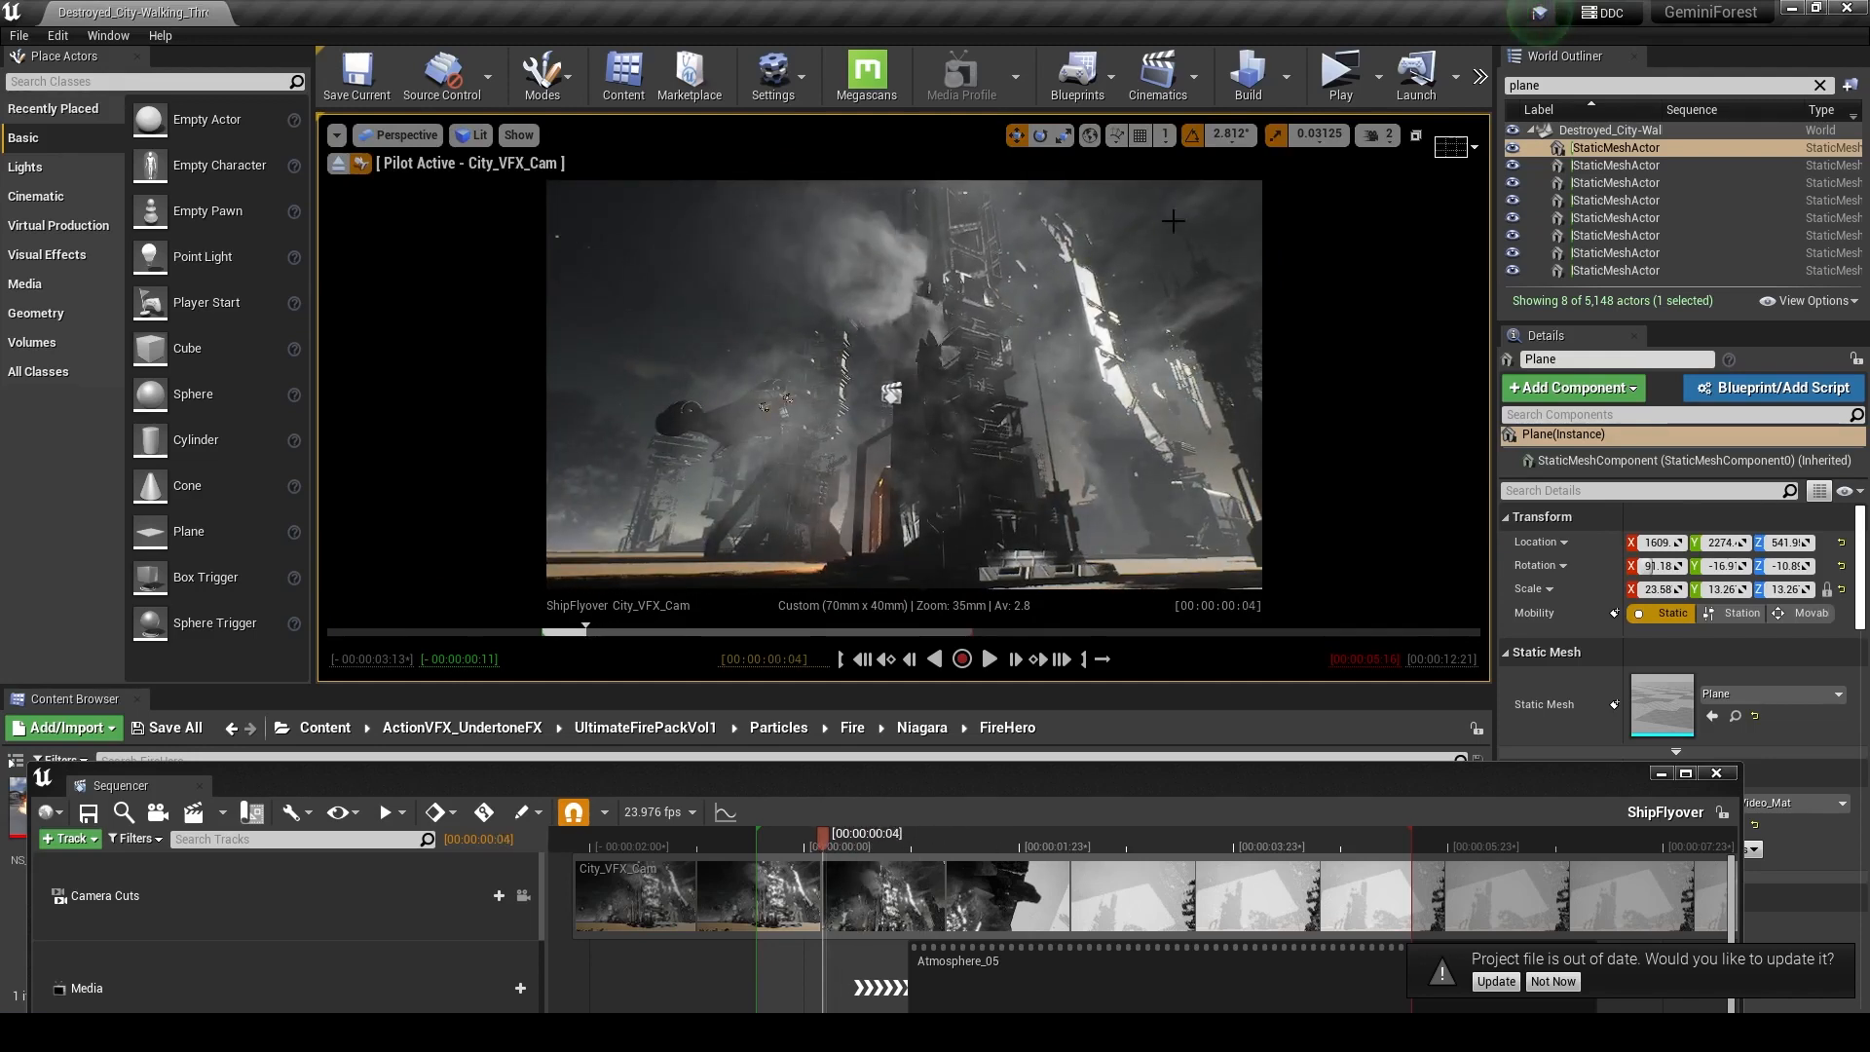
left_click(641, 632)
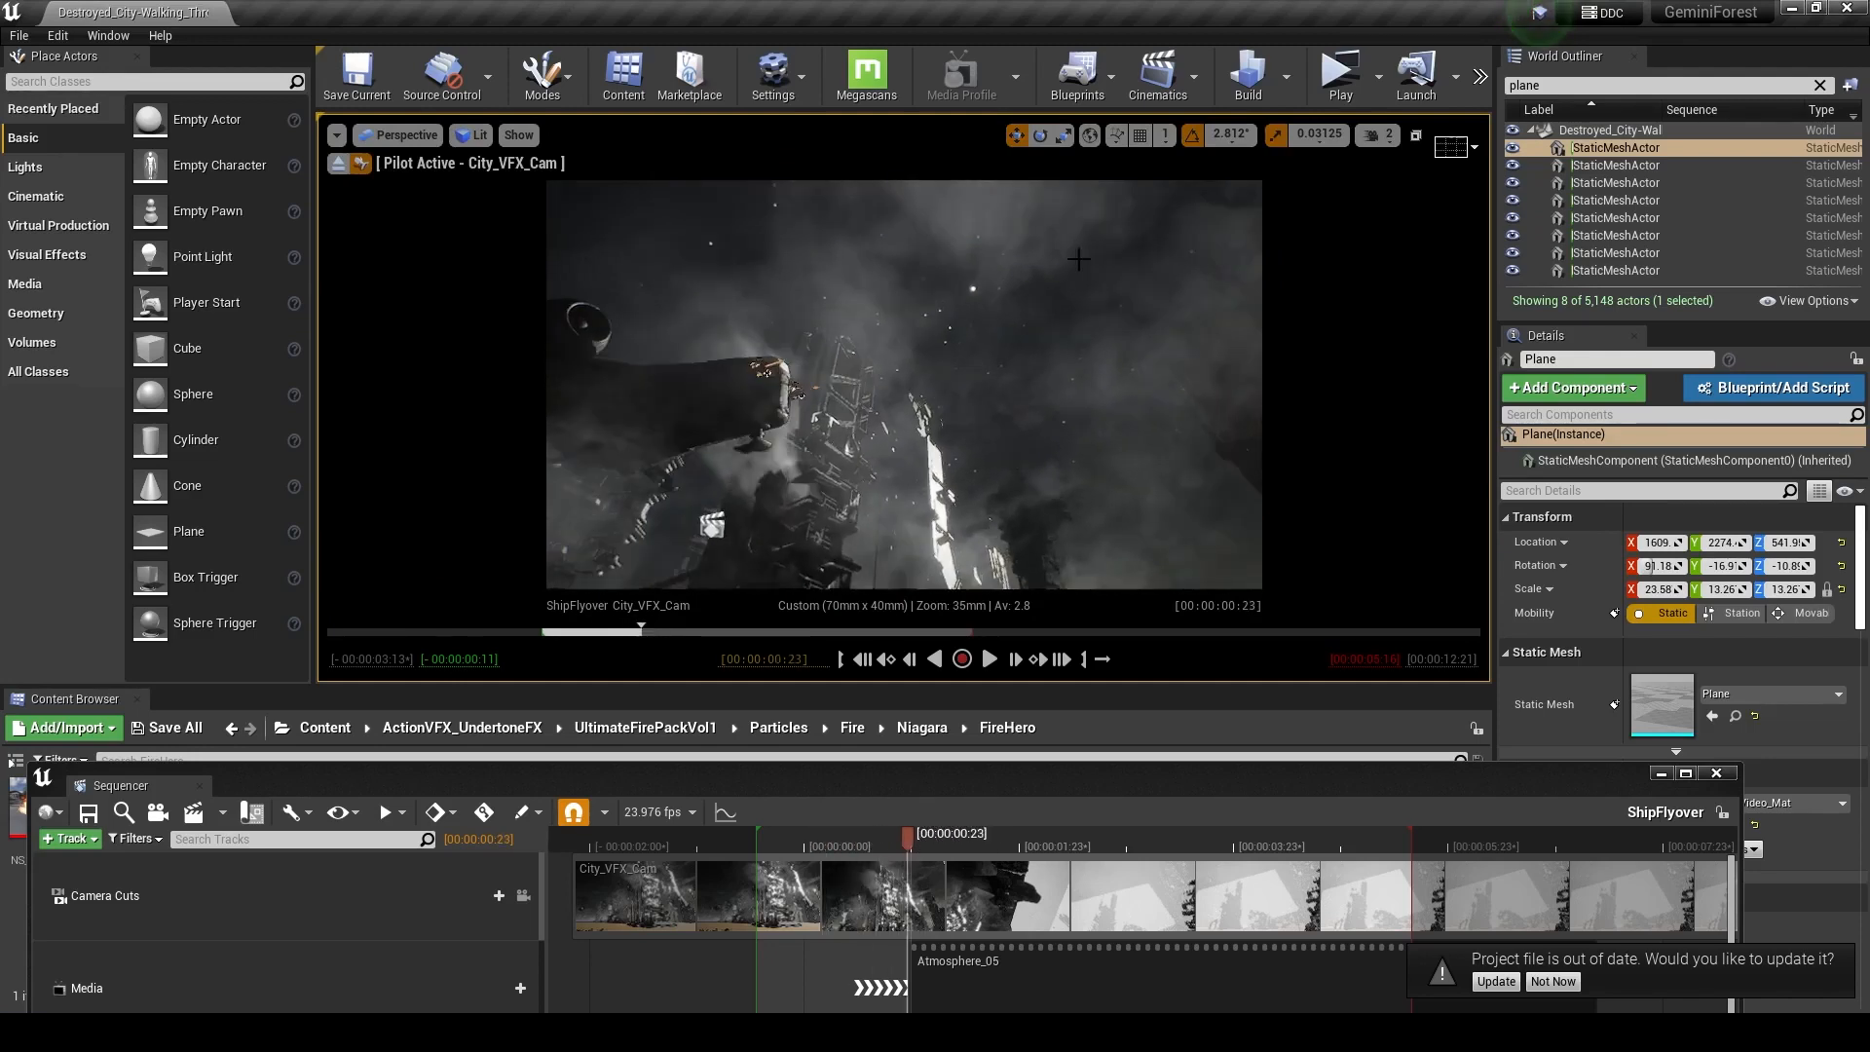
left_click_drag(764, 633, 850, 646)
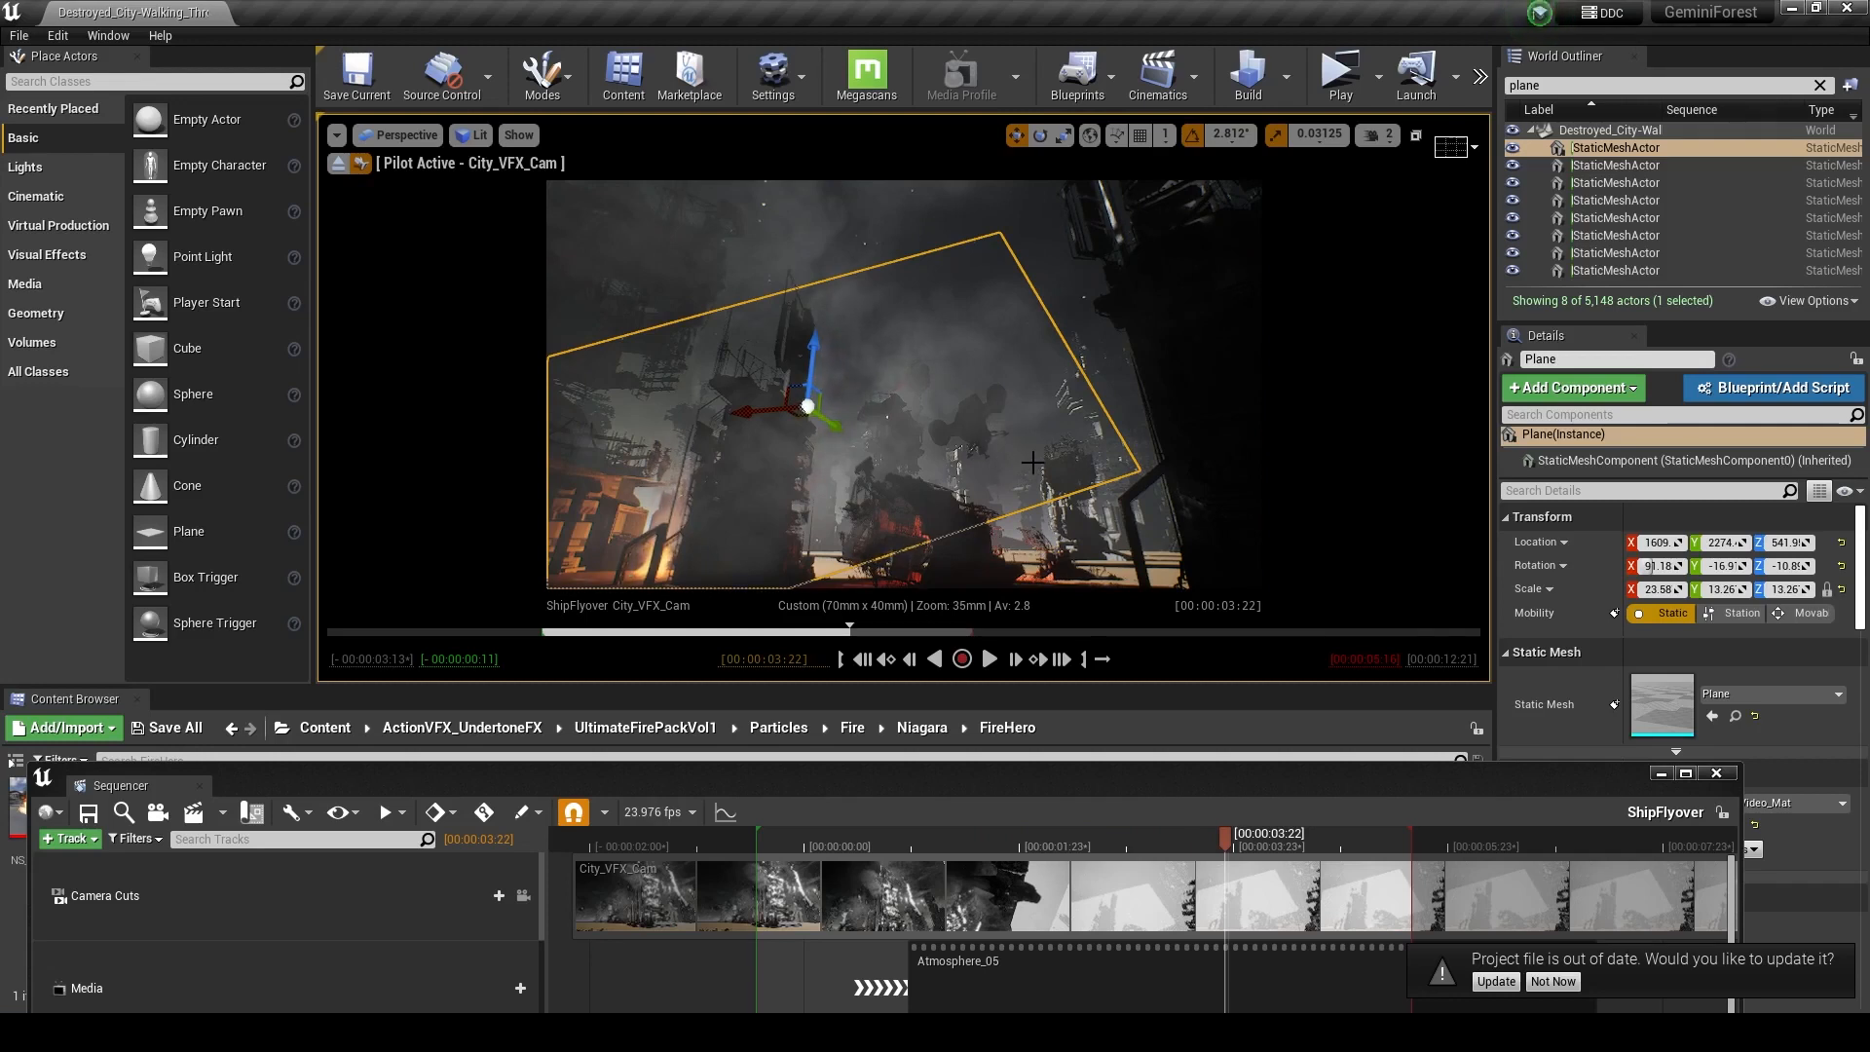
- Filter the outliner for "expone" and toggle the exponential height fog's visibility to compare the shot with and without it
left_click_drag(1548, 86, 1427, 106)
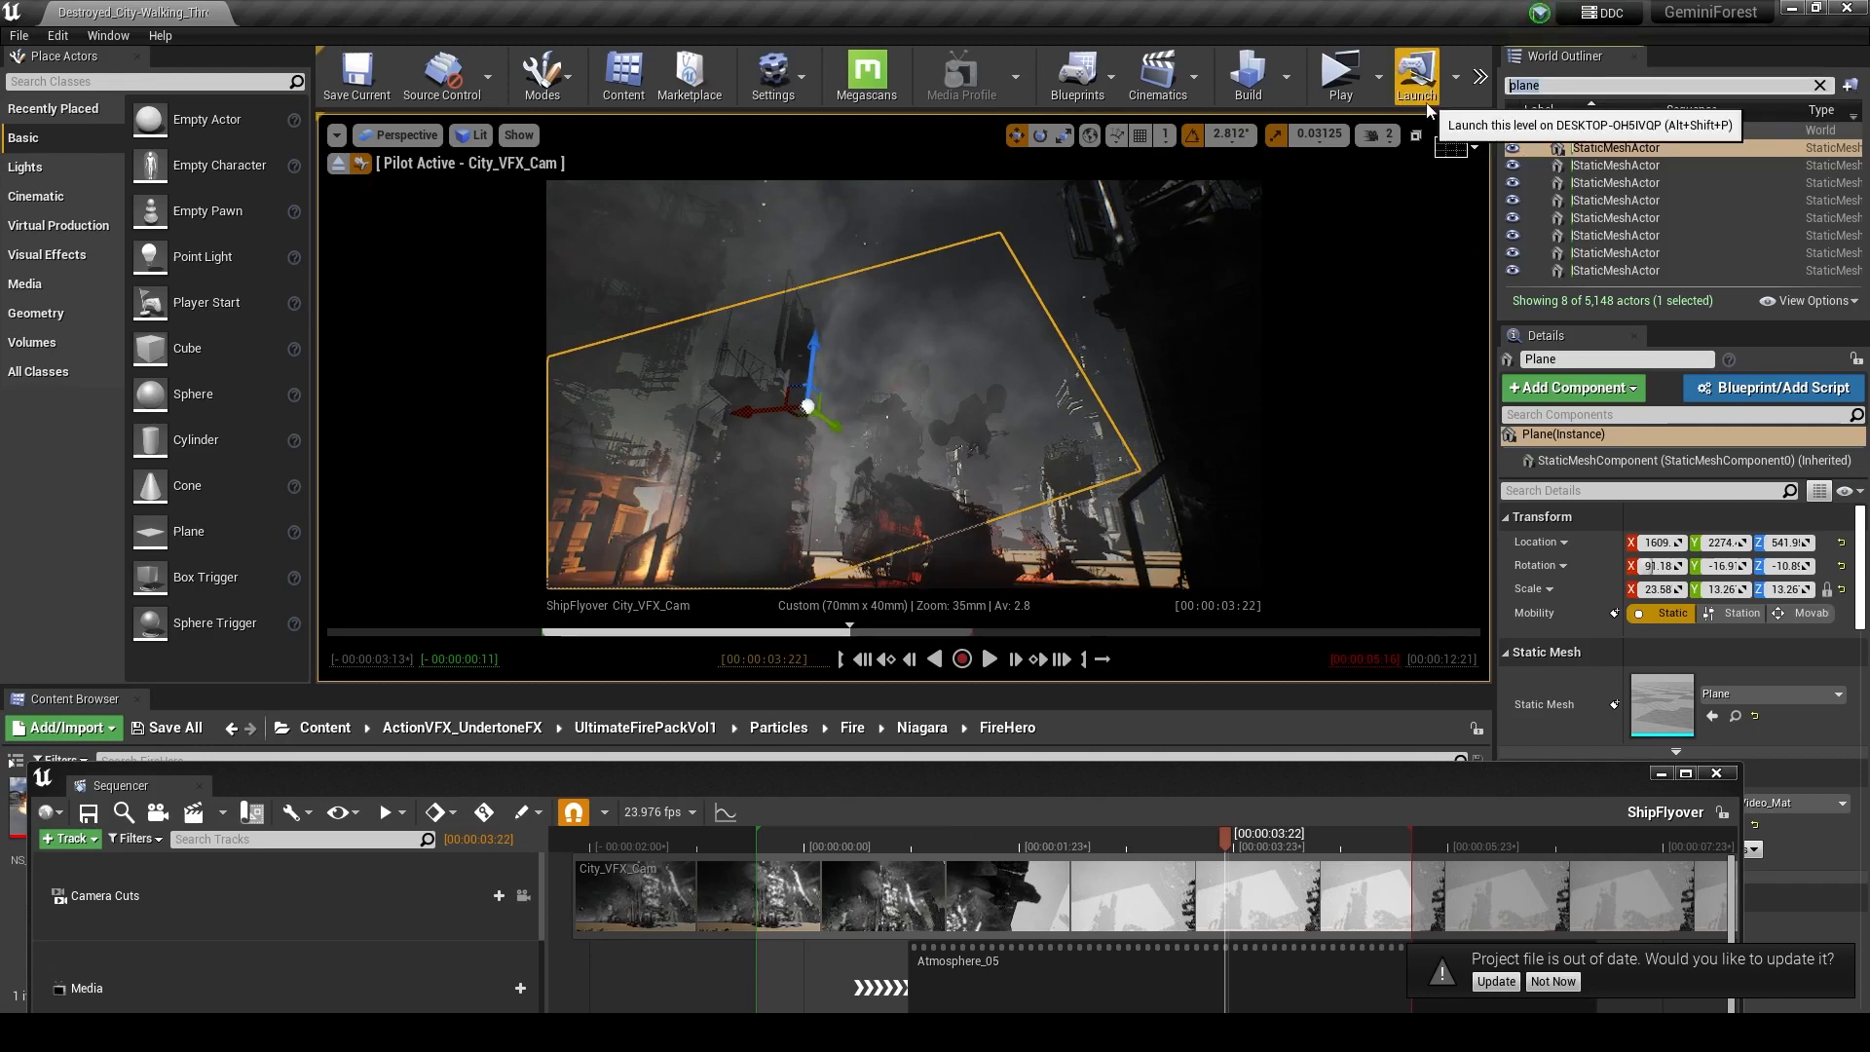
type("expone")
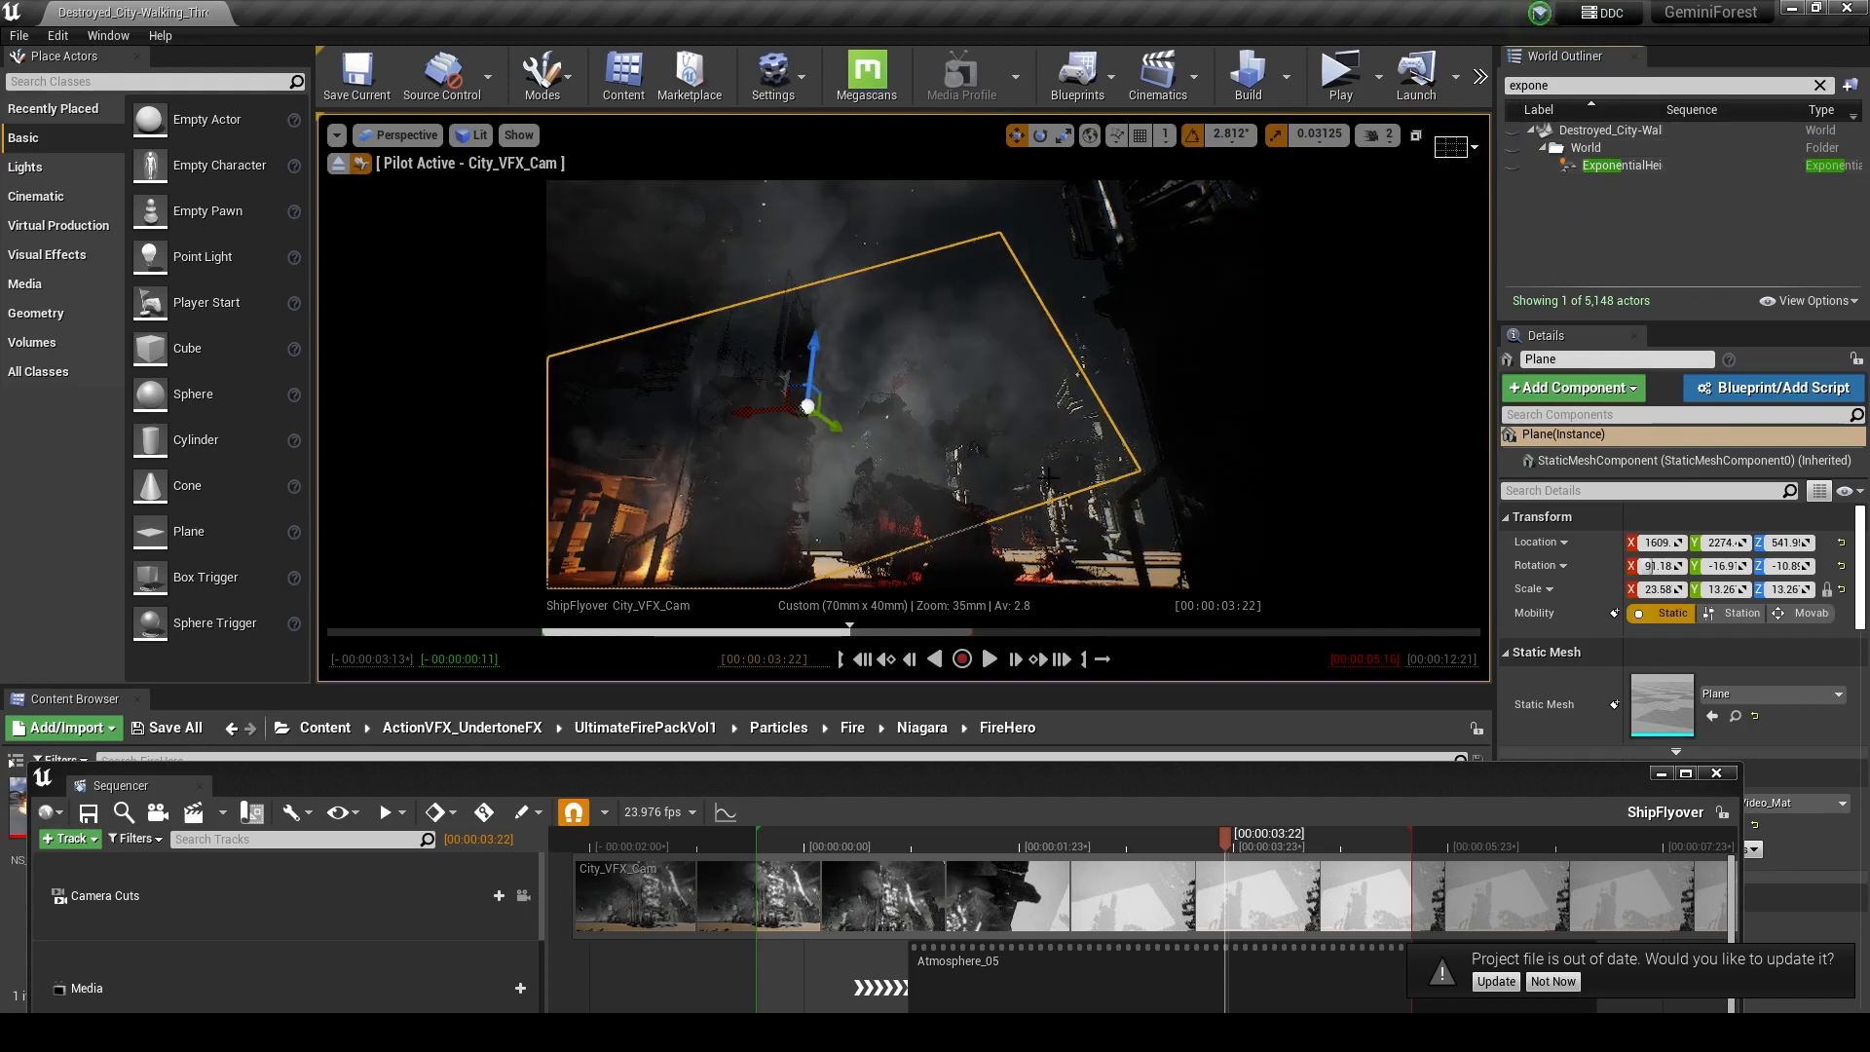
left_click(1510, 170)
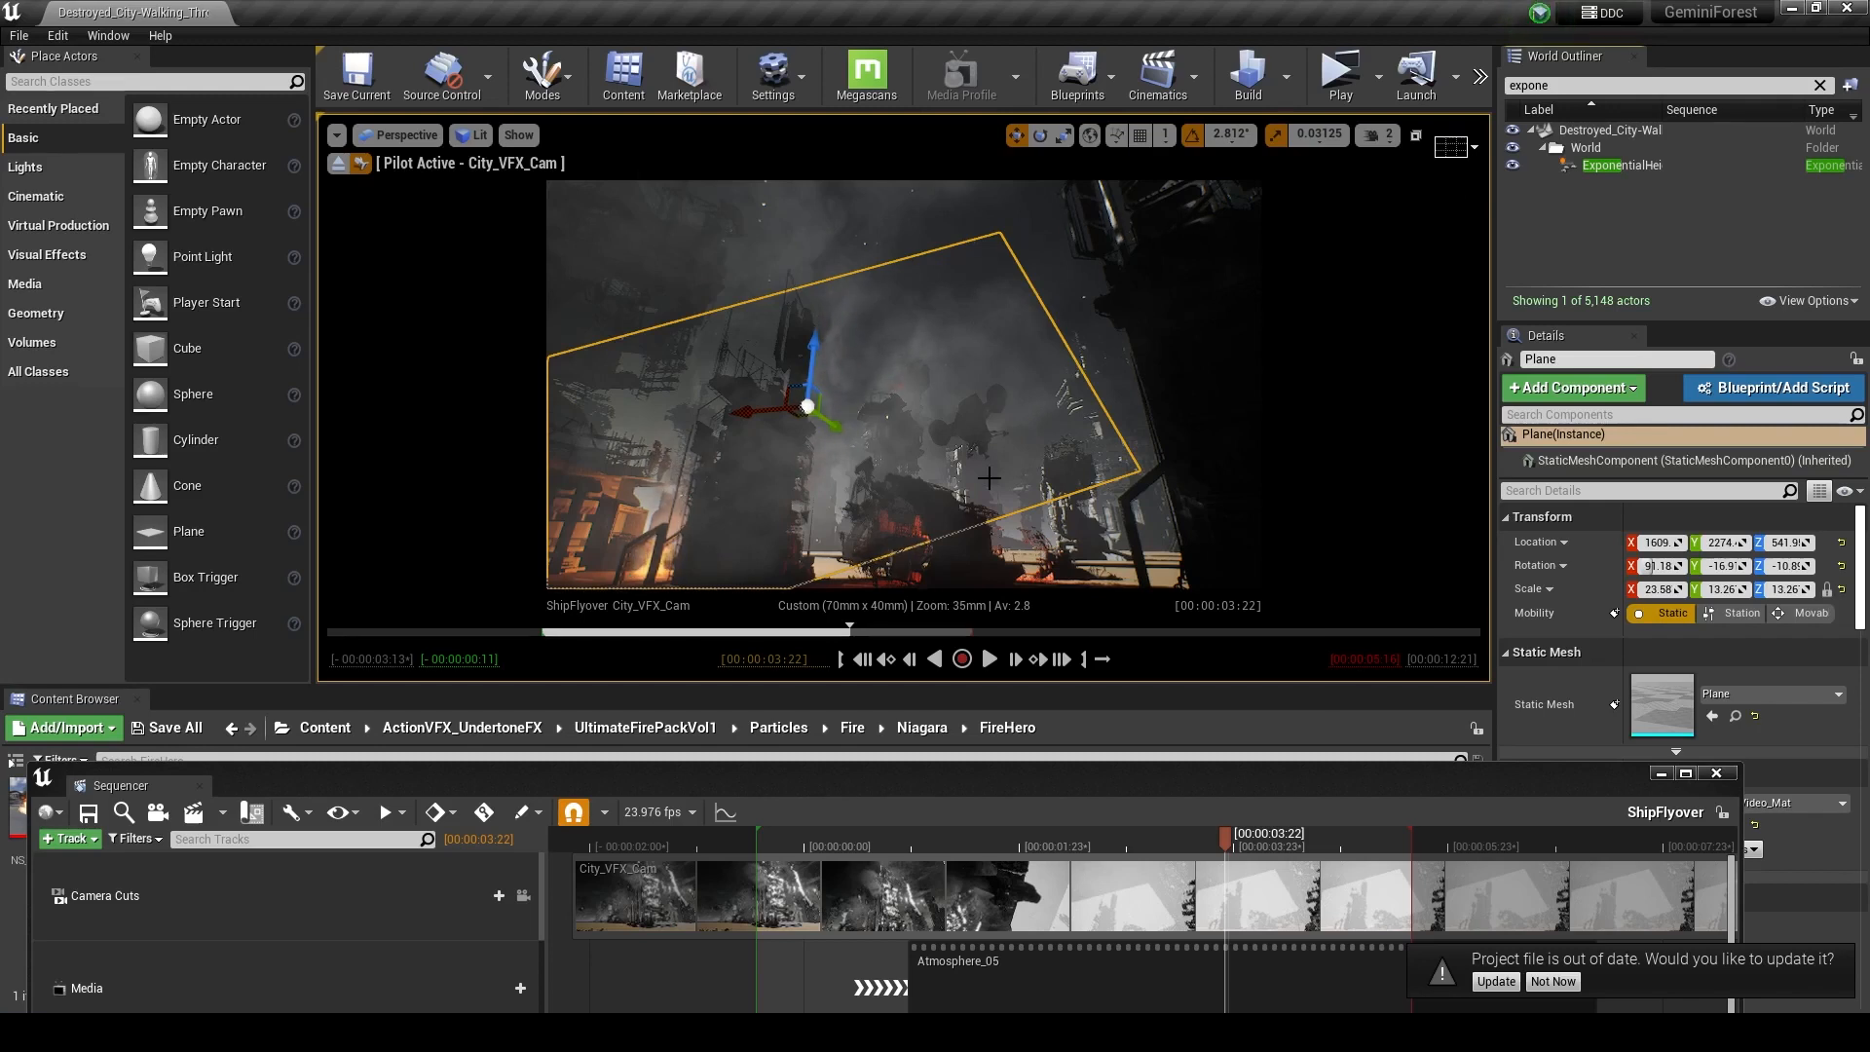
left_click(1510, 166)
left_click(1510, 165)
left_click(1511, 166)
left_click(1511, 165)
left_click(1512, 166)
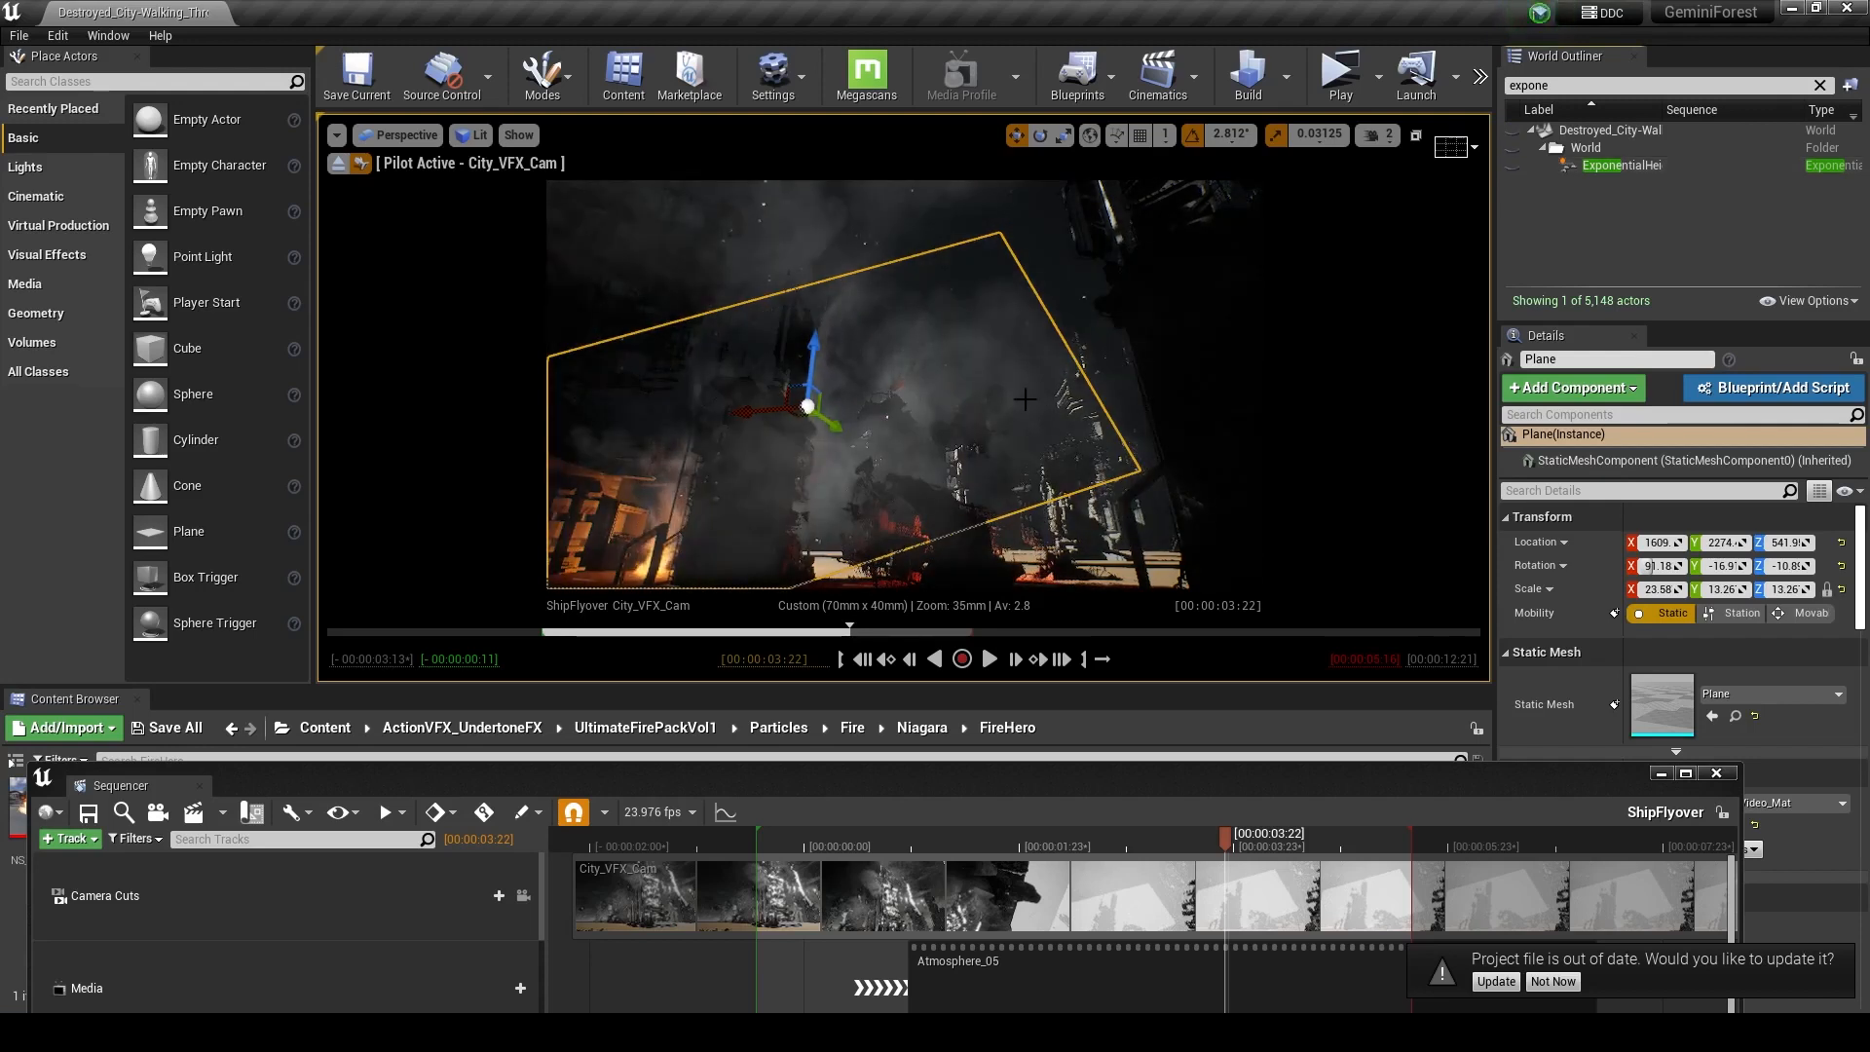
- Stop piloting the camera and examine the city towers and horizon with the height fog hidden
left_click(337, 165)
right_click_drag(904, 374, 984, 386)
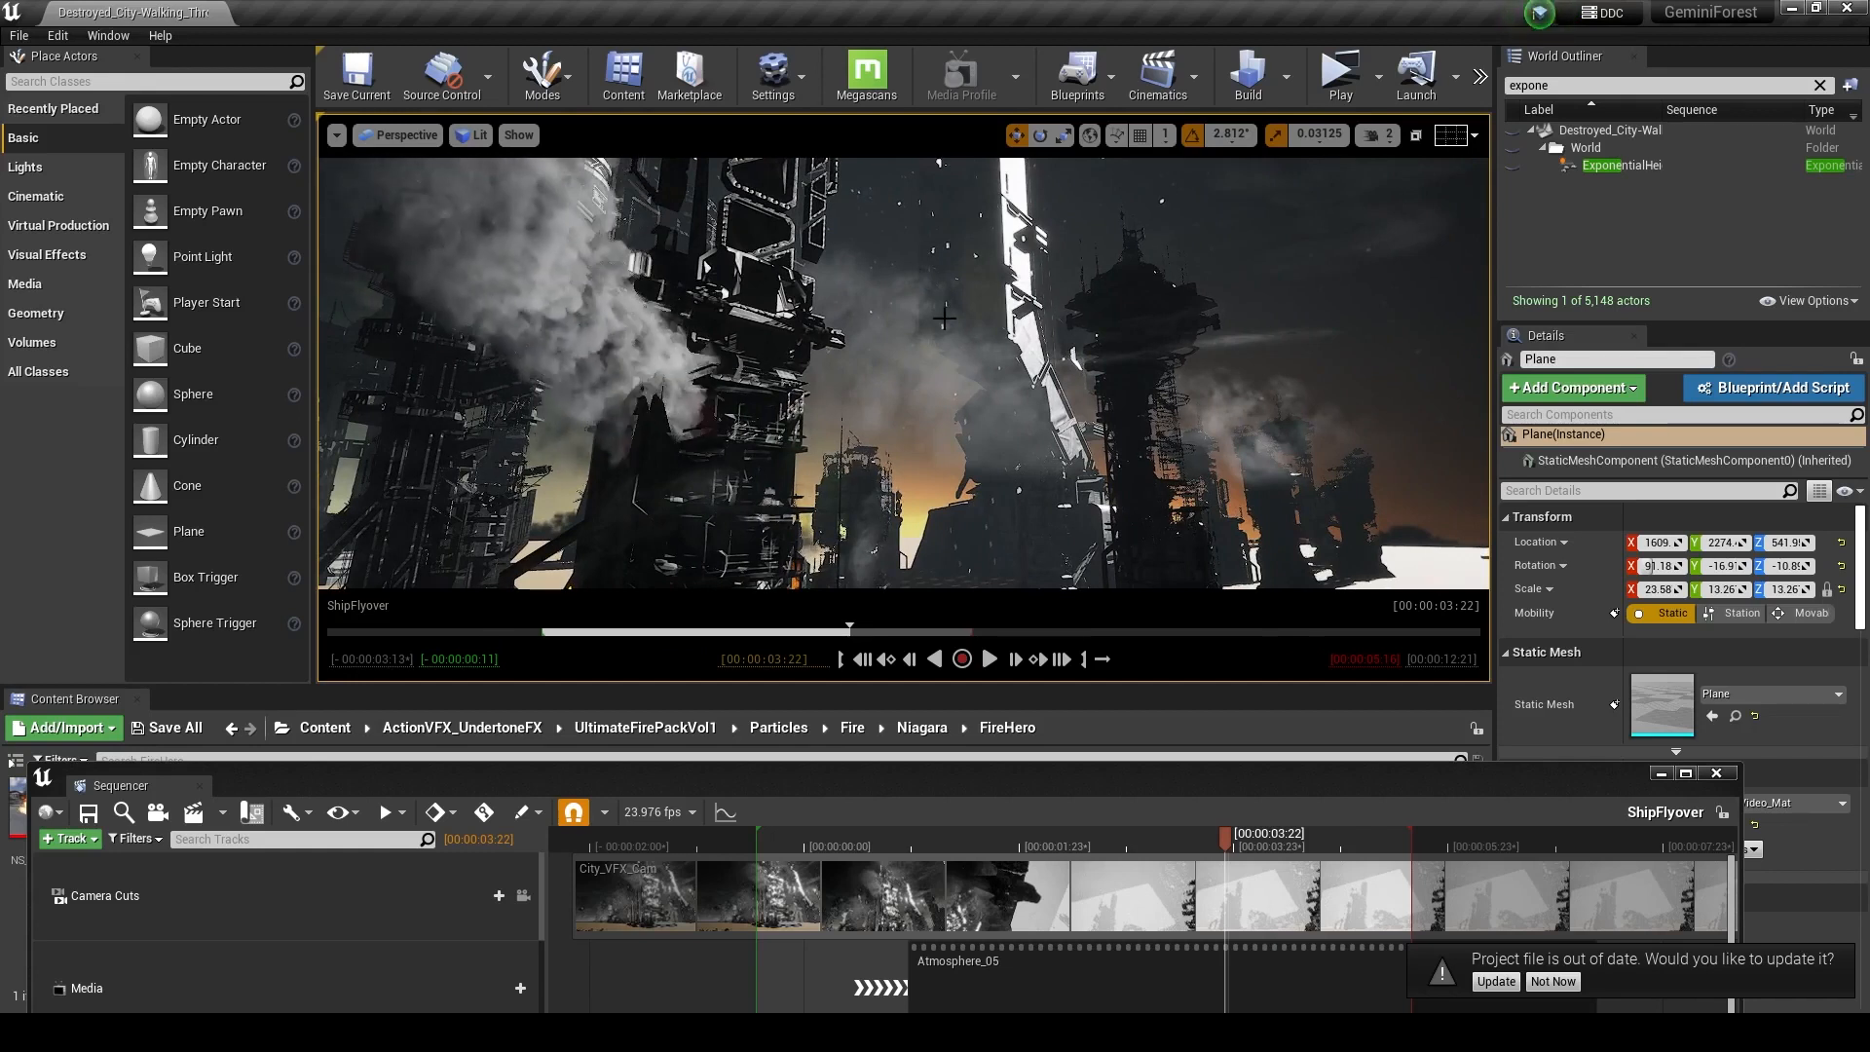
right_click_drag(943, 334, 1009, 367)
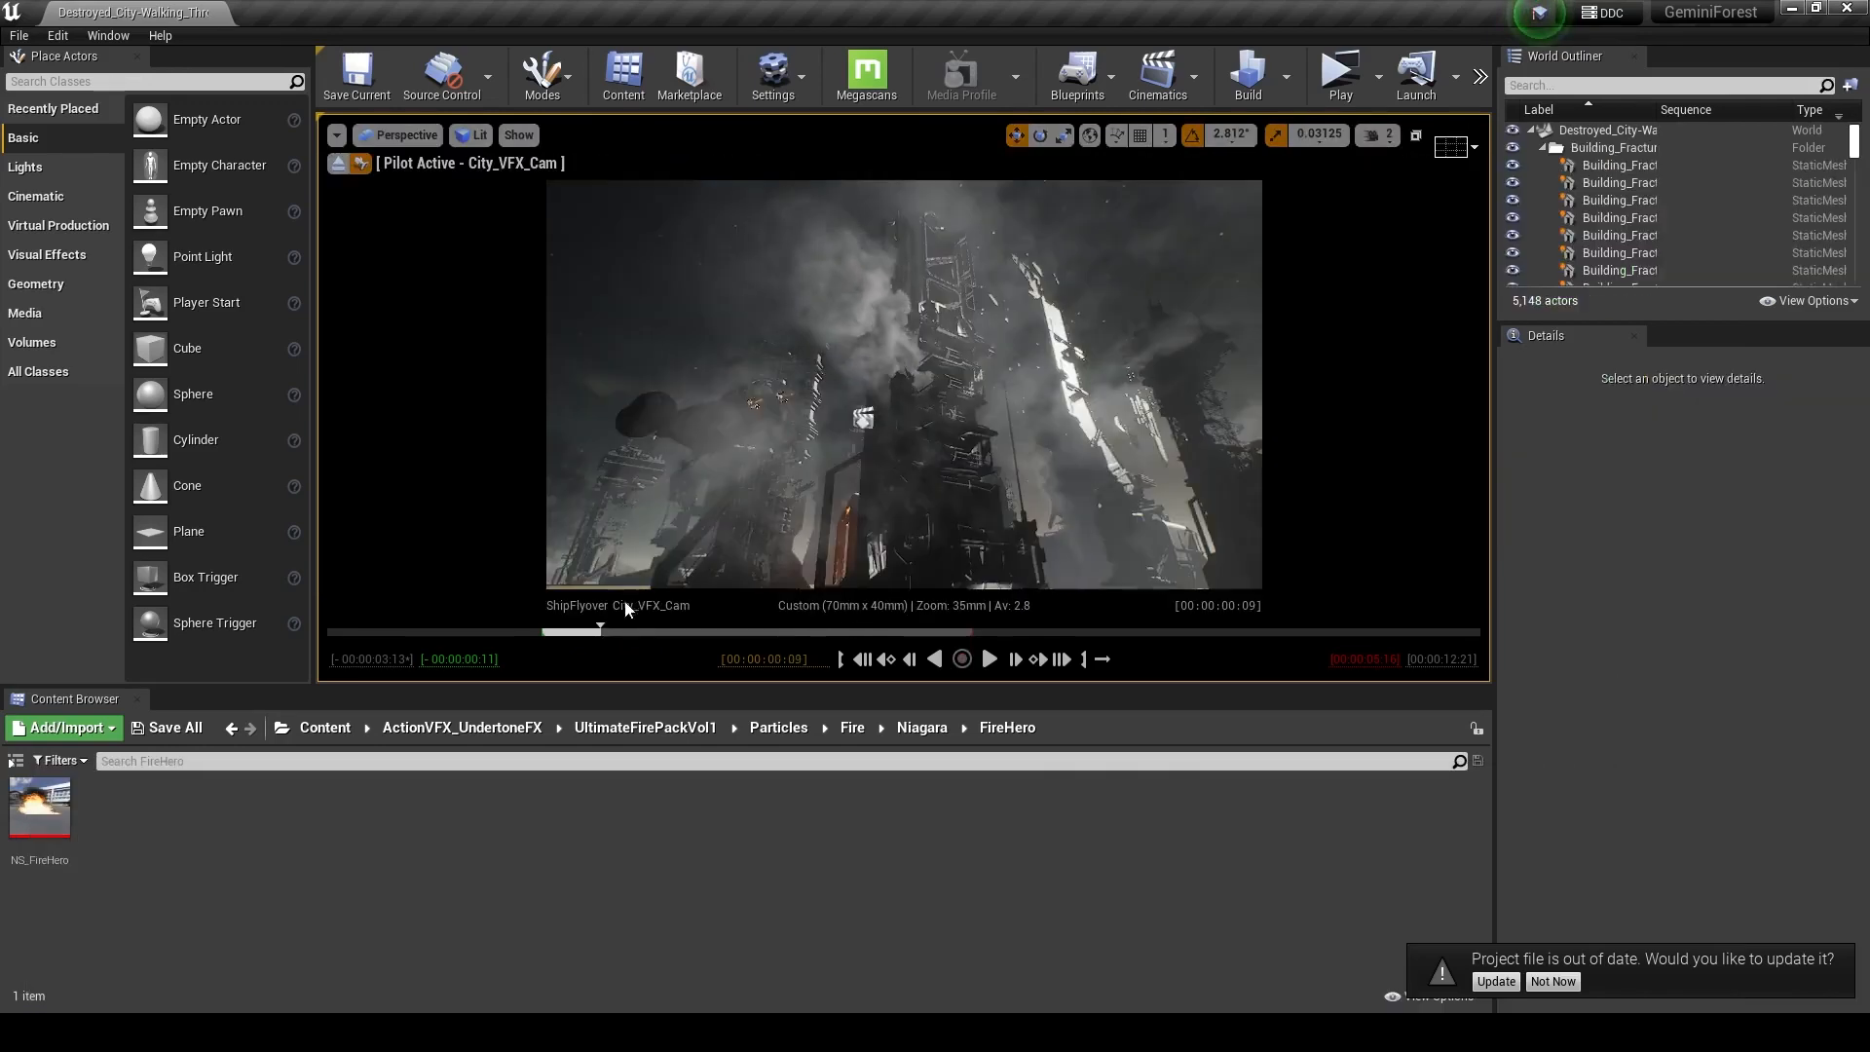
- Scrub to 00:00:00:12, stop piloting the camera, and select the fractured Building_1 tower to inspect it up close
left_click_drag(705, 630, 612, 584)
left_click(338, 164)
right_click_drag(623, 370, 667, 389)
right_click_drag(907, 282, 872, 255)
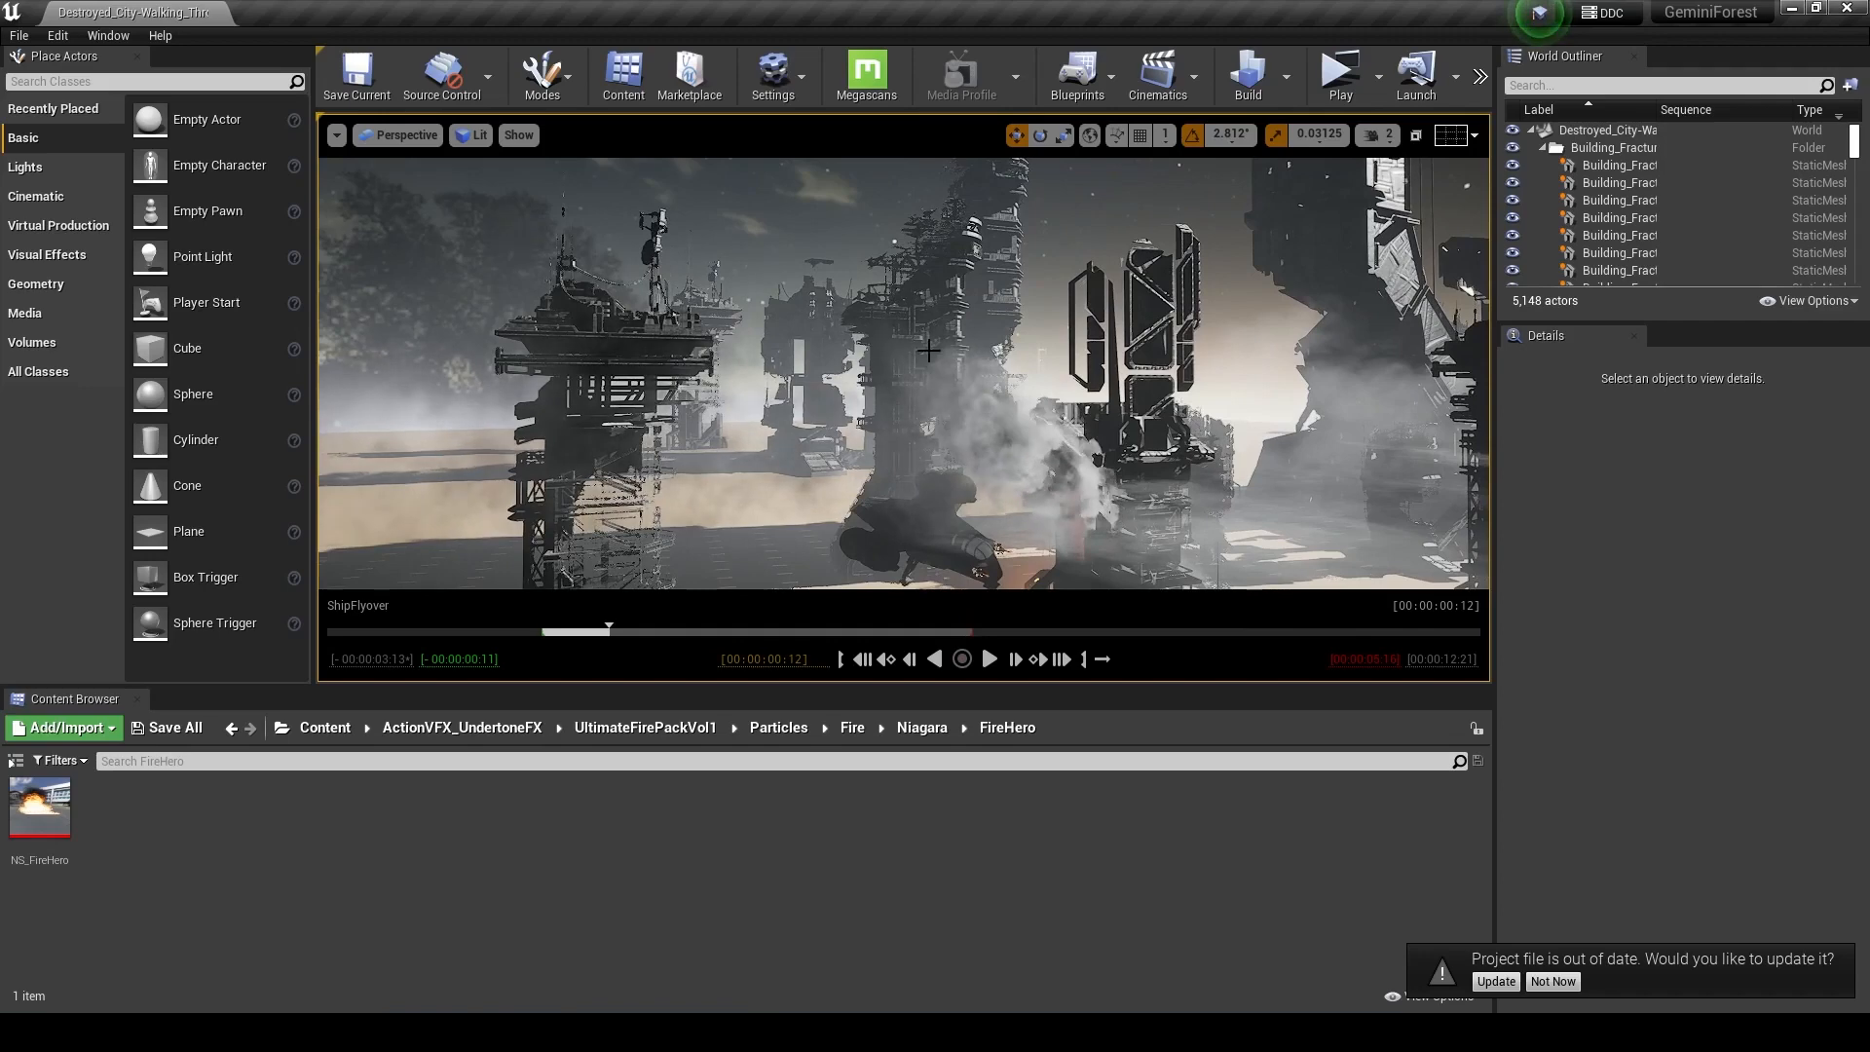
mouse_move(929, 315)
right_mouse_down()
mouse_move(911, 249)
mouse_move(917, 292)
right_mouse_up()
left_click(1010, 474)
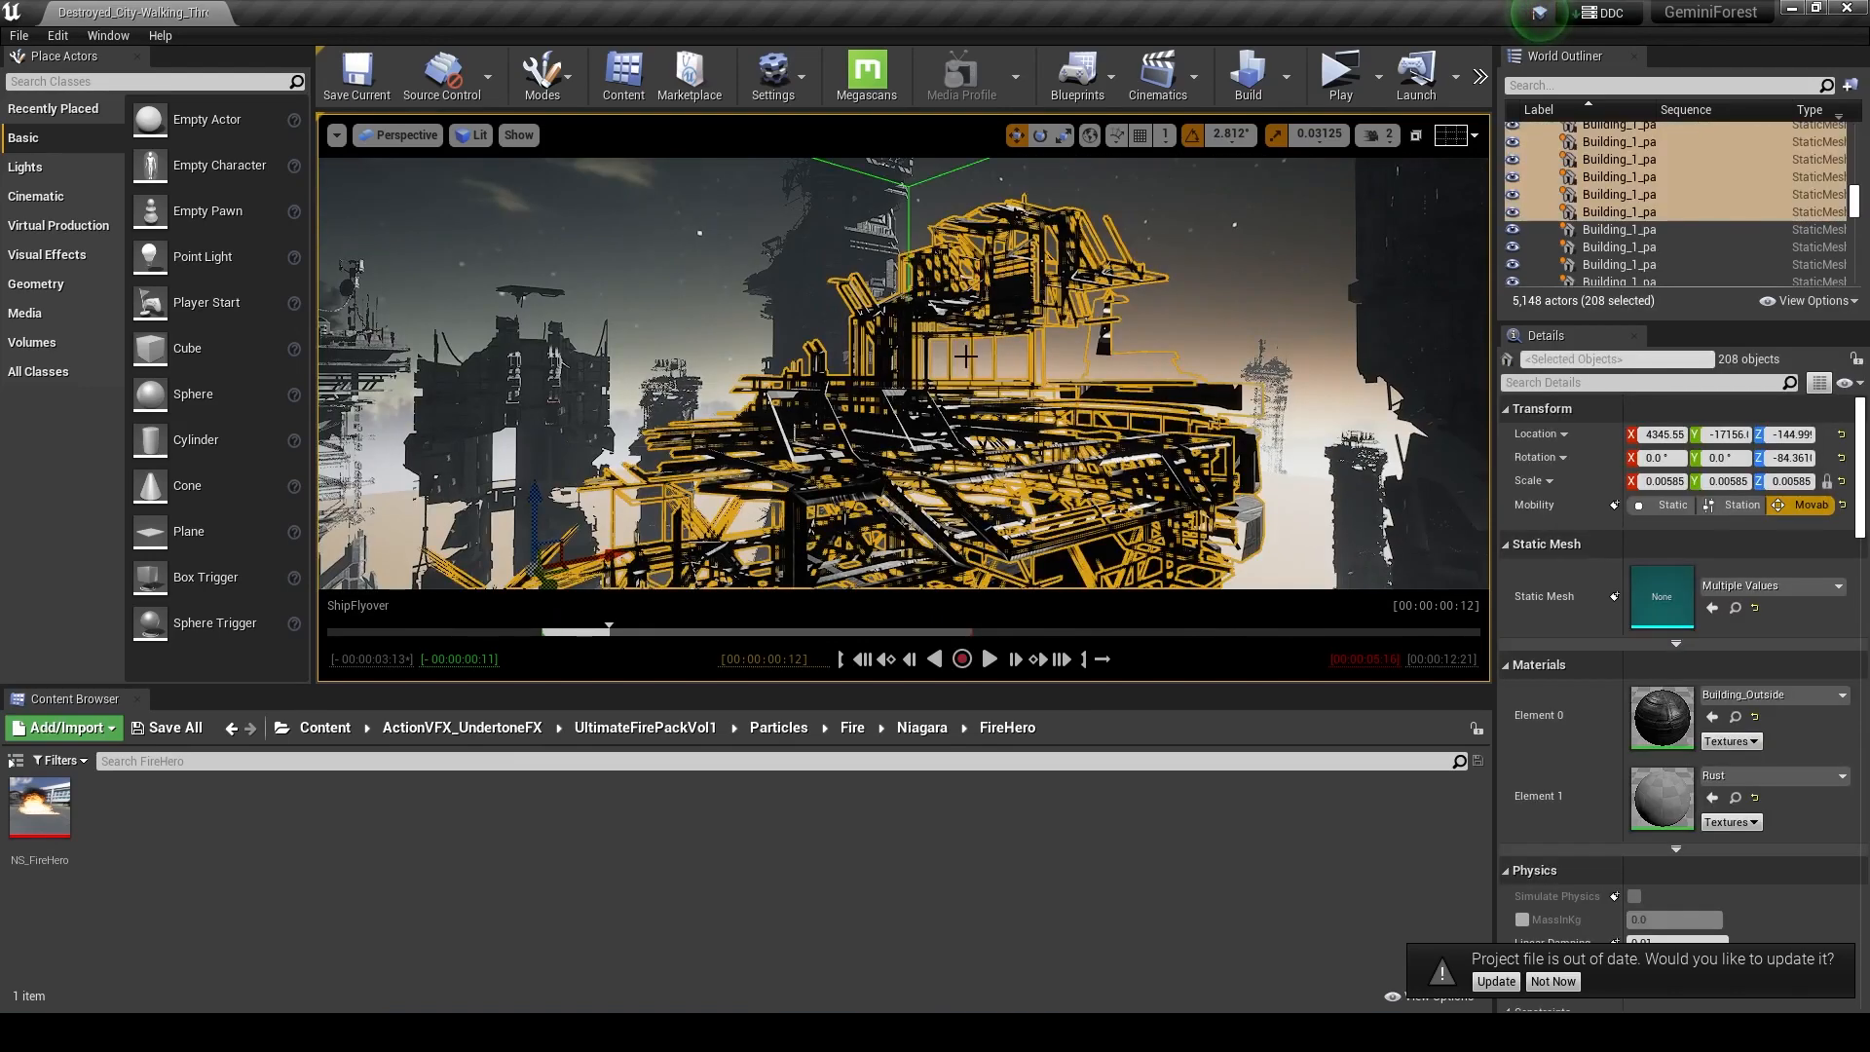
mouse_move(1033, 359)
right_mouse_down()
mouse_move(1031, 555)
mouse_move(975, 443)
mouse_move(943, 420)
right_mouse_up()
mouse_move(1060, 326)
right_mouse_down()
mouse_move(1154, 327)
mouse_move(1157, 374)
mouse_move(1101, 323)
mouse_move(1061, 336)
mouse_move(1054, 414)
mouse_move(1062, 355)
mouse_move(1028, 319)
right_mouse_up()
- View the selected tower through City_VFX_Cam, scrub to 00:00:00:02, and select HDRIBackdrop instead
left_click(400, 135)
left_click(429, 433)
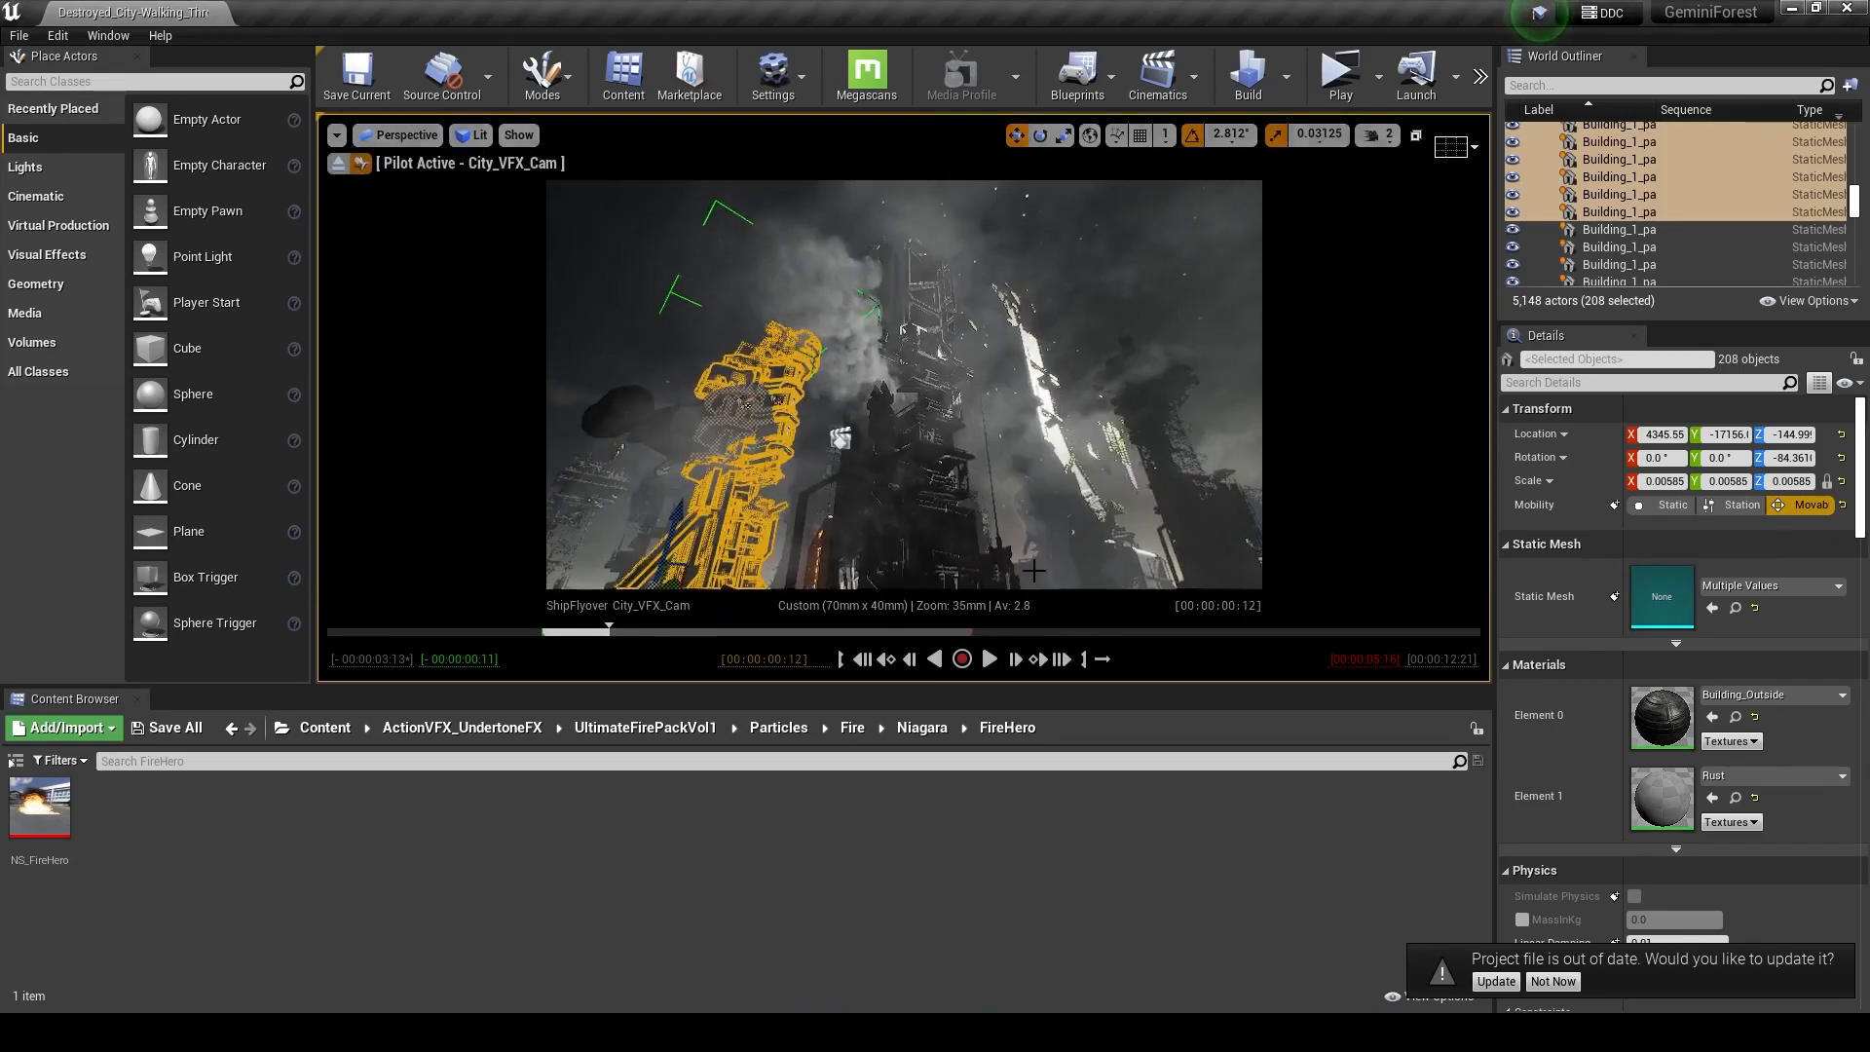
left_click(582, 631)
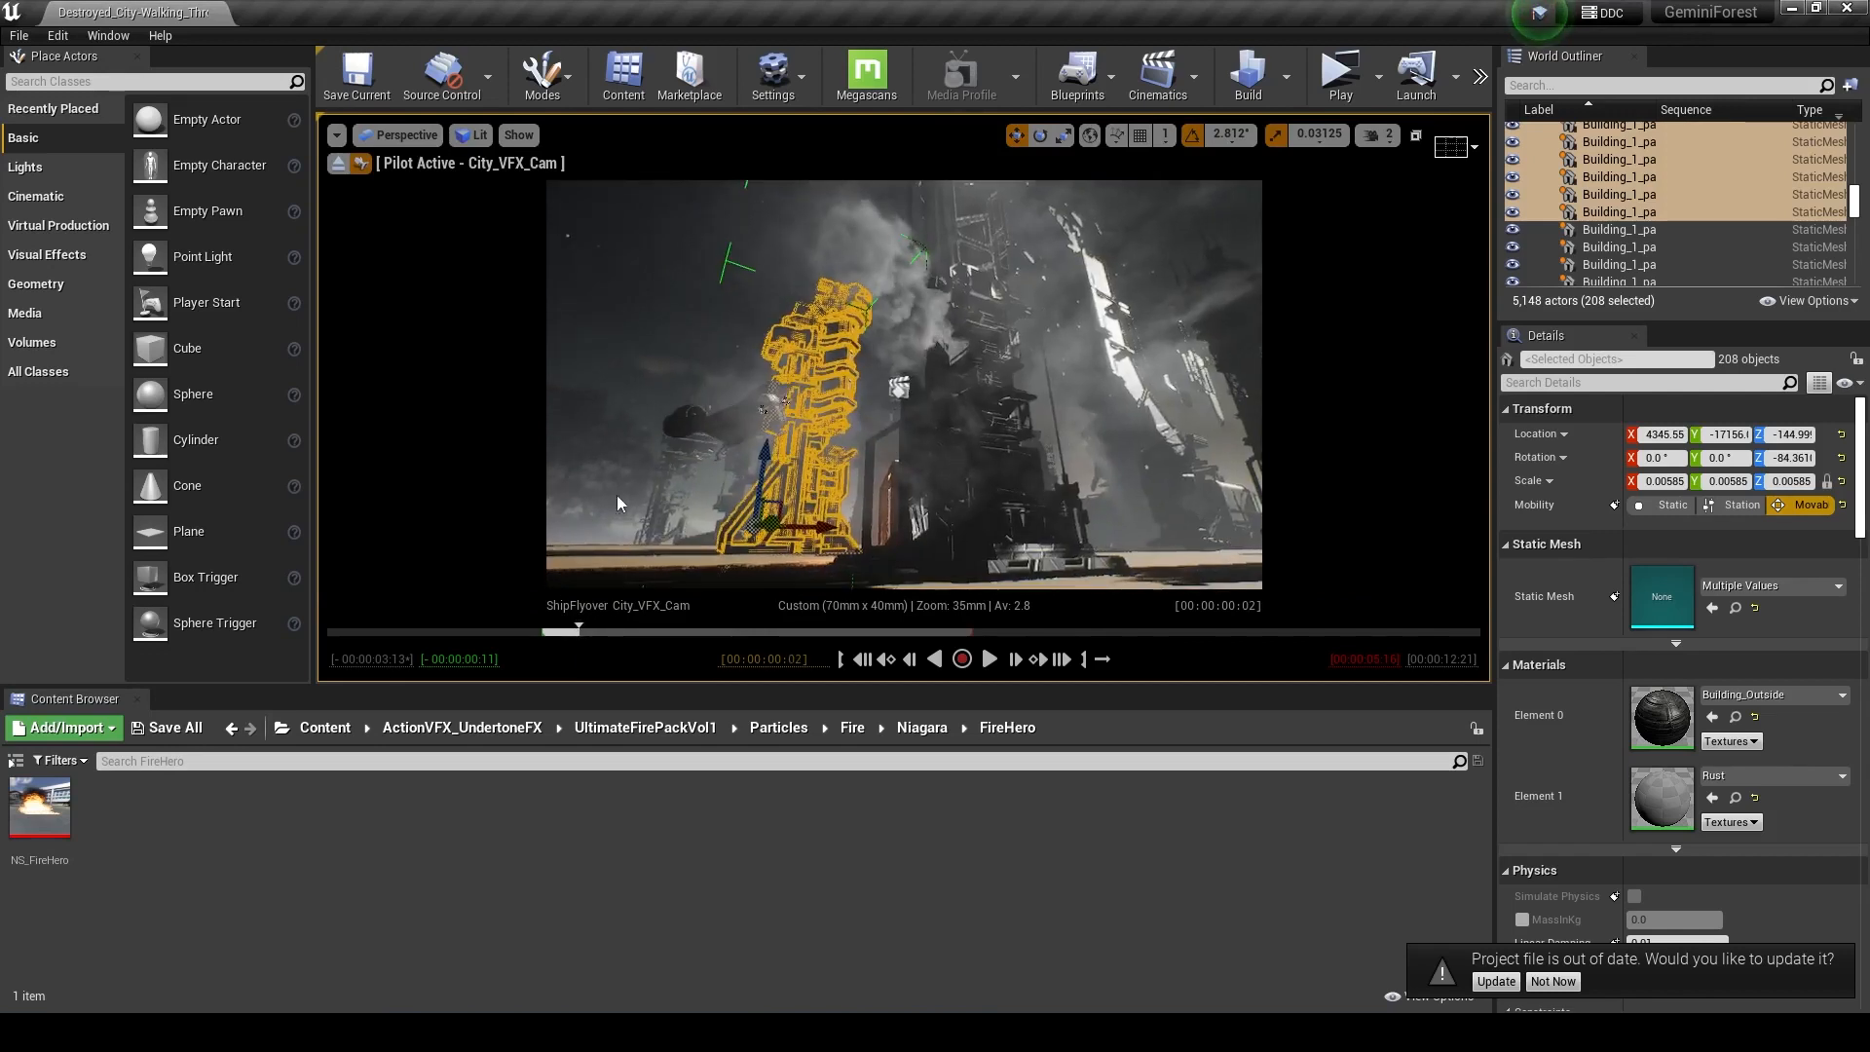
left_click(1085, 450)
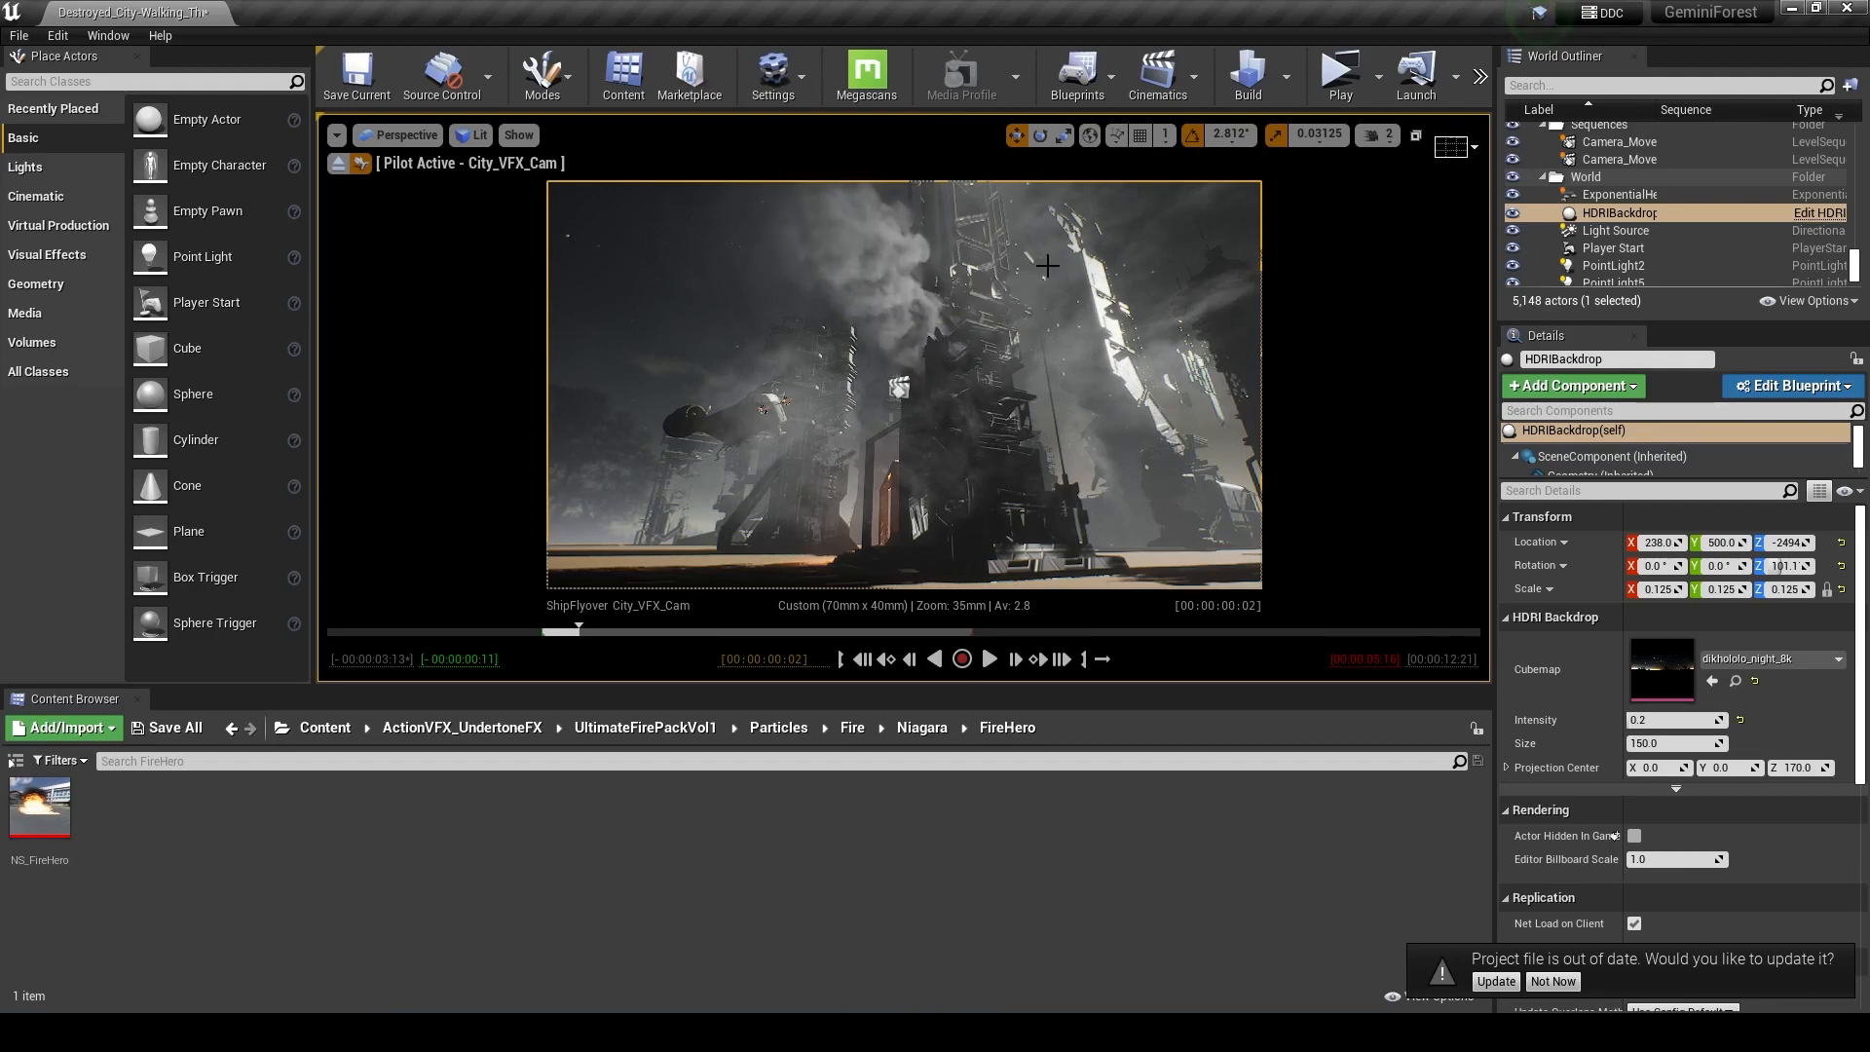
- Enlarge the viewport over the Content Browser and review the shot's opening between 00:00:00:00 and 00:00:00:16
left_click_drag(867, 686, 877, 763)
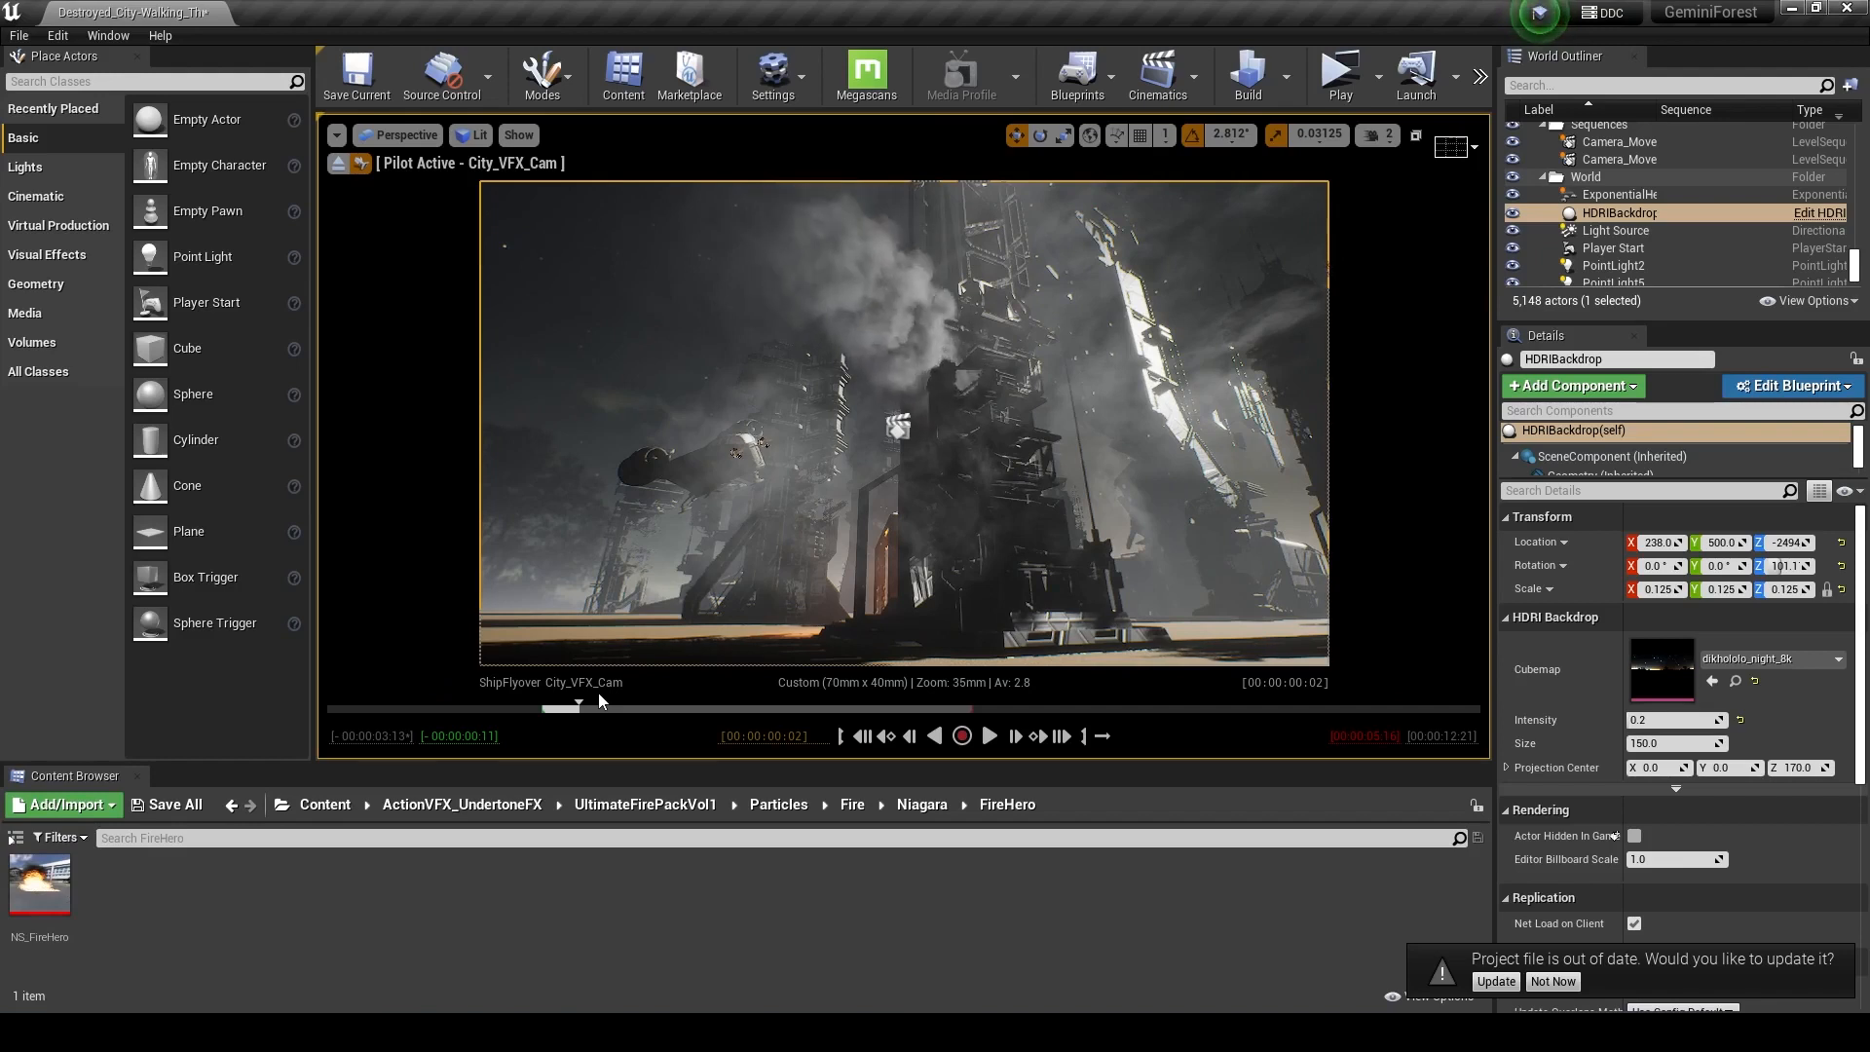
left_click_drag(579, 708, 620, 708)
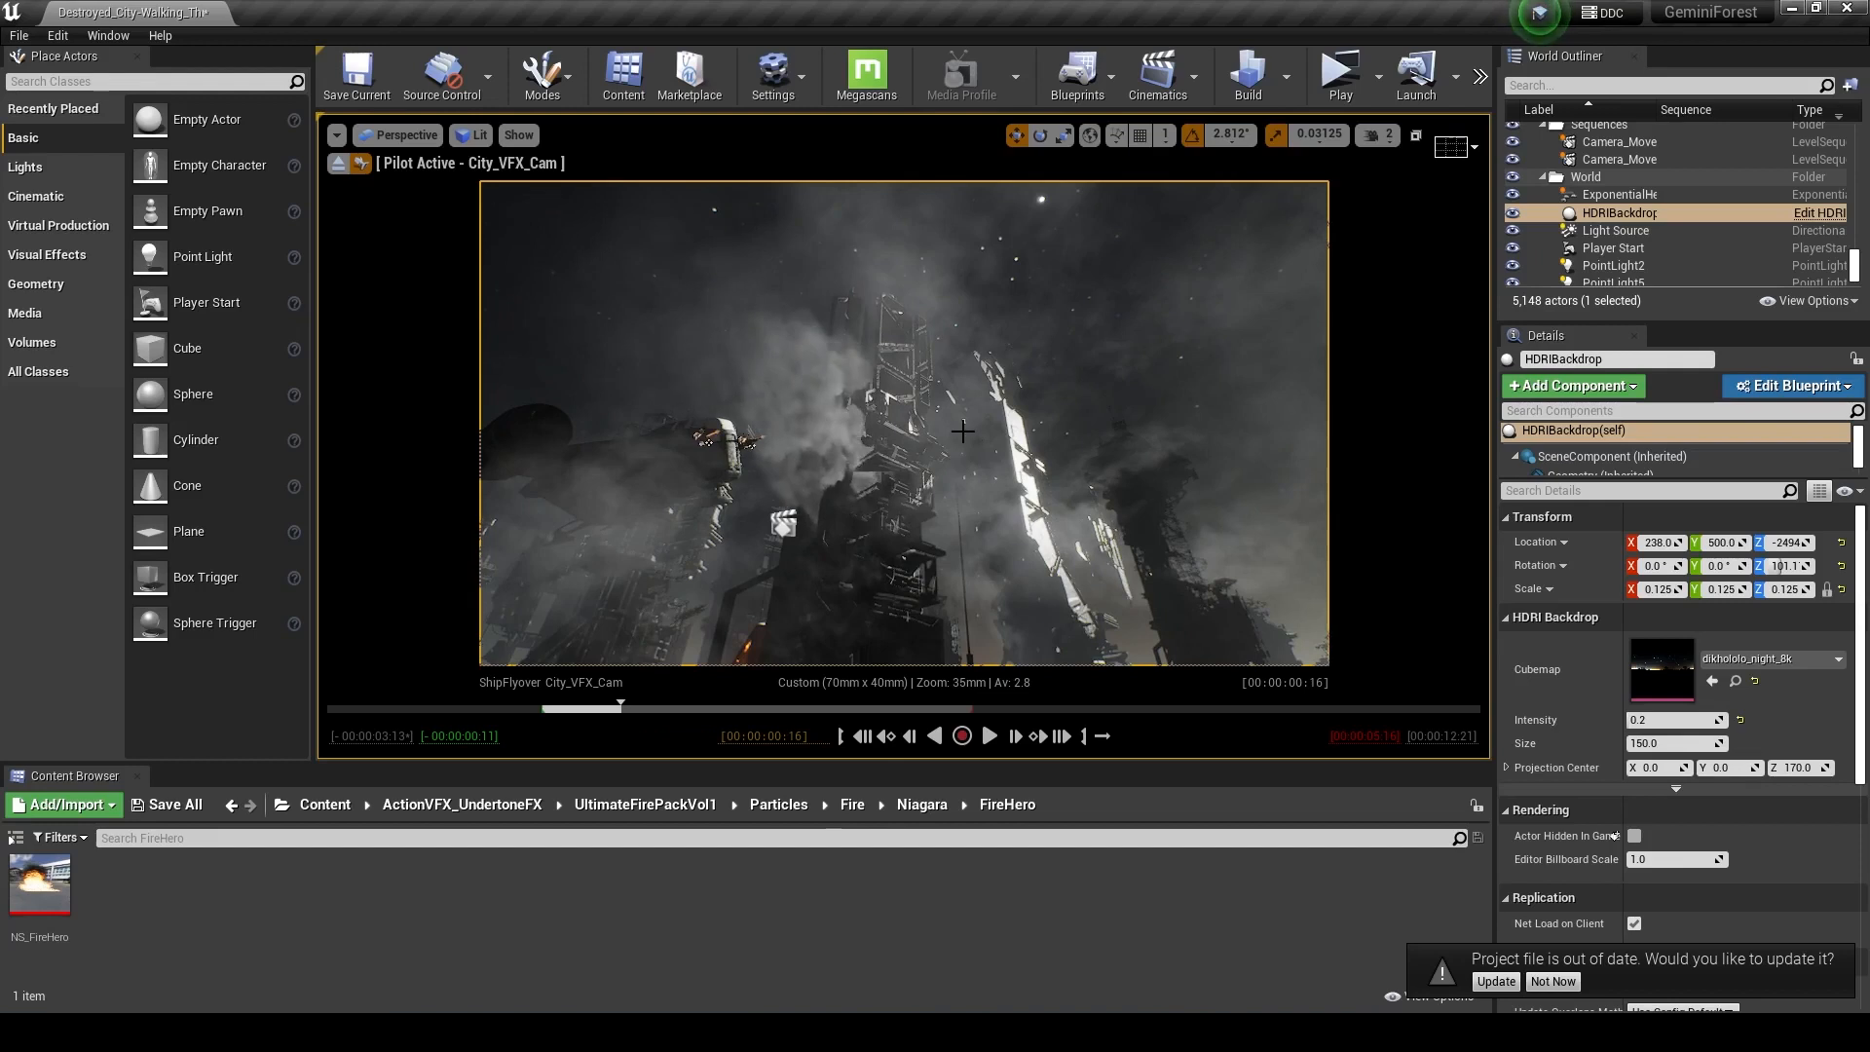
left_click_drag(623, 713, 575, 703)
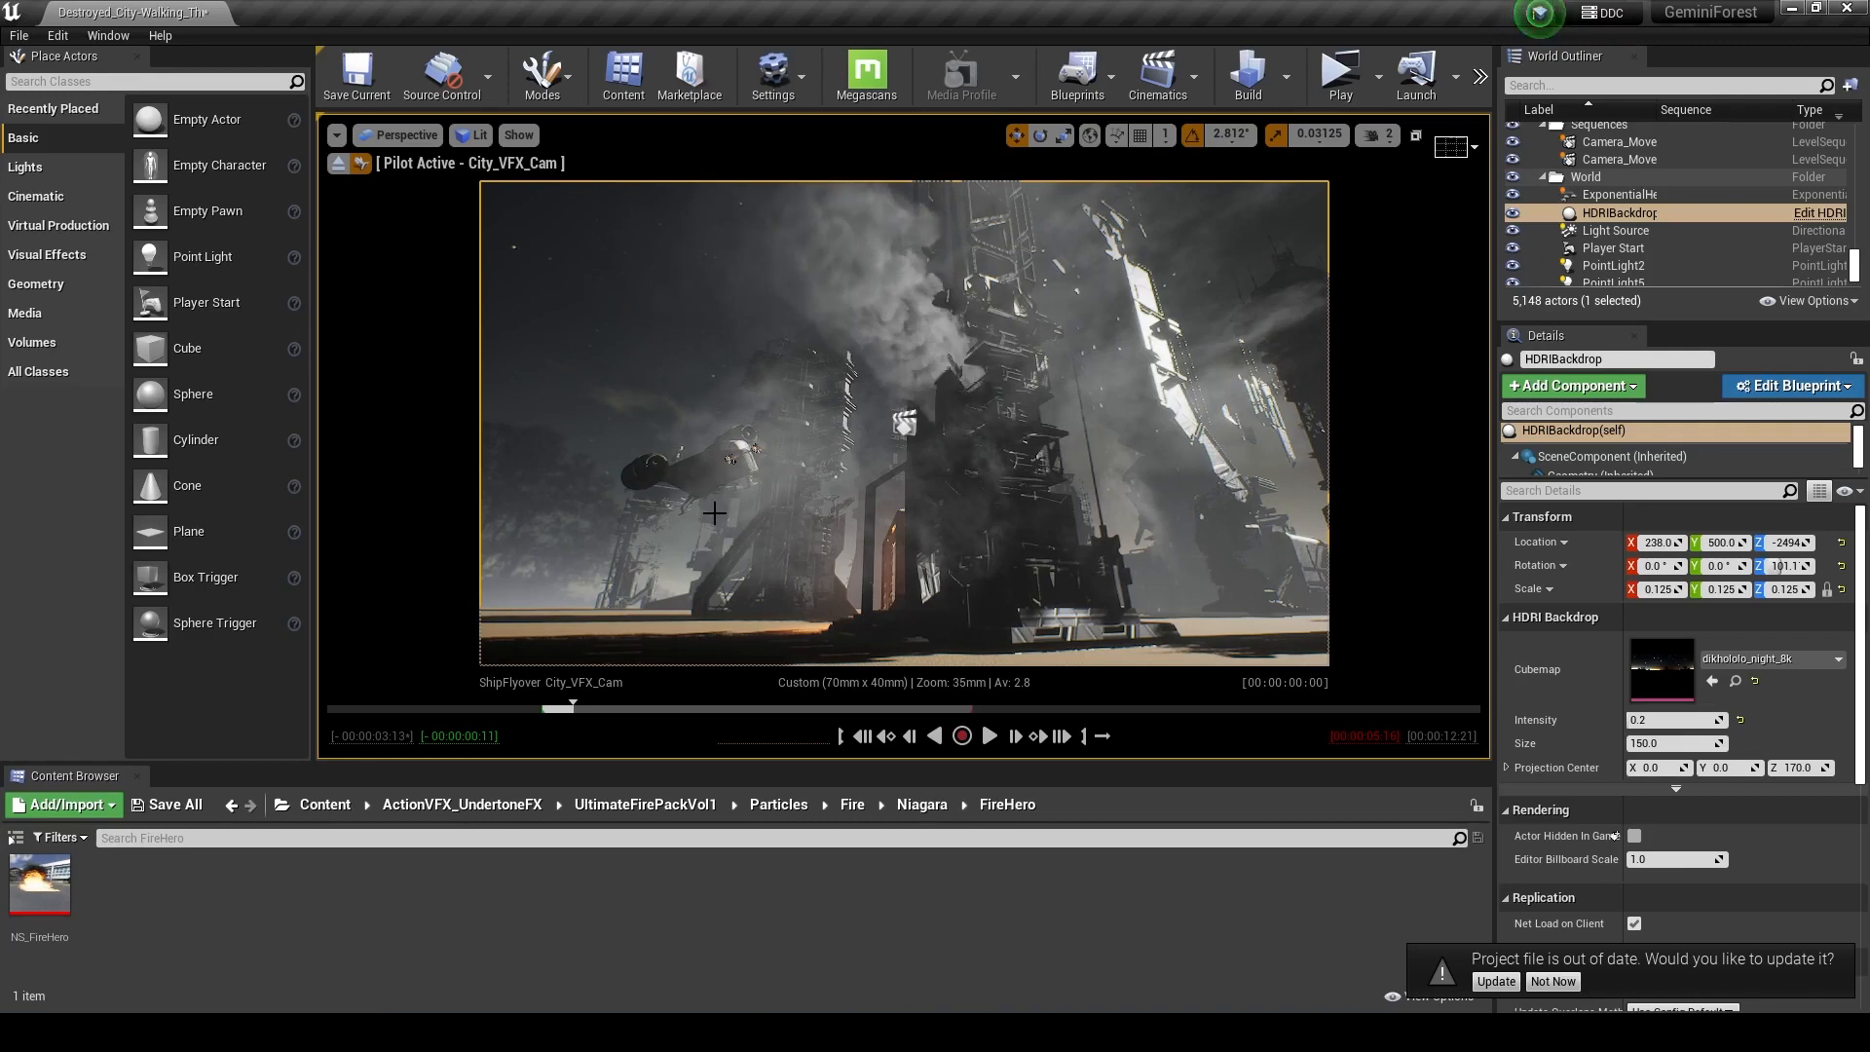
left_click_drag(588, 713, 597, 710)
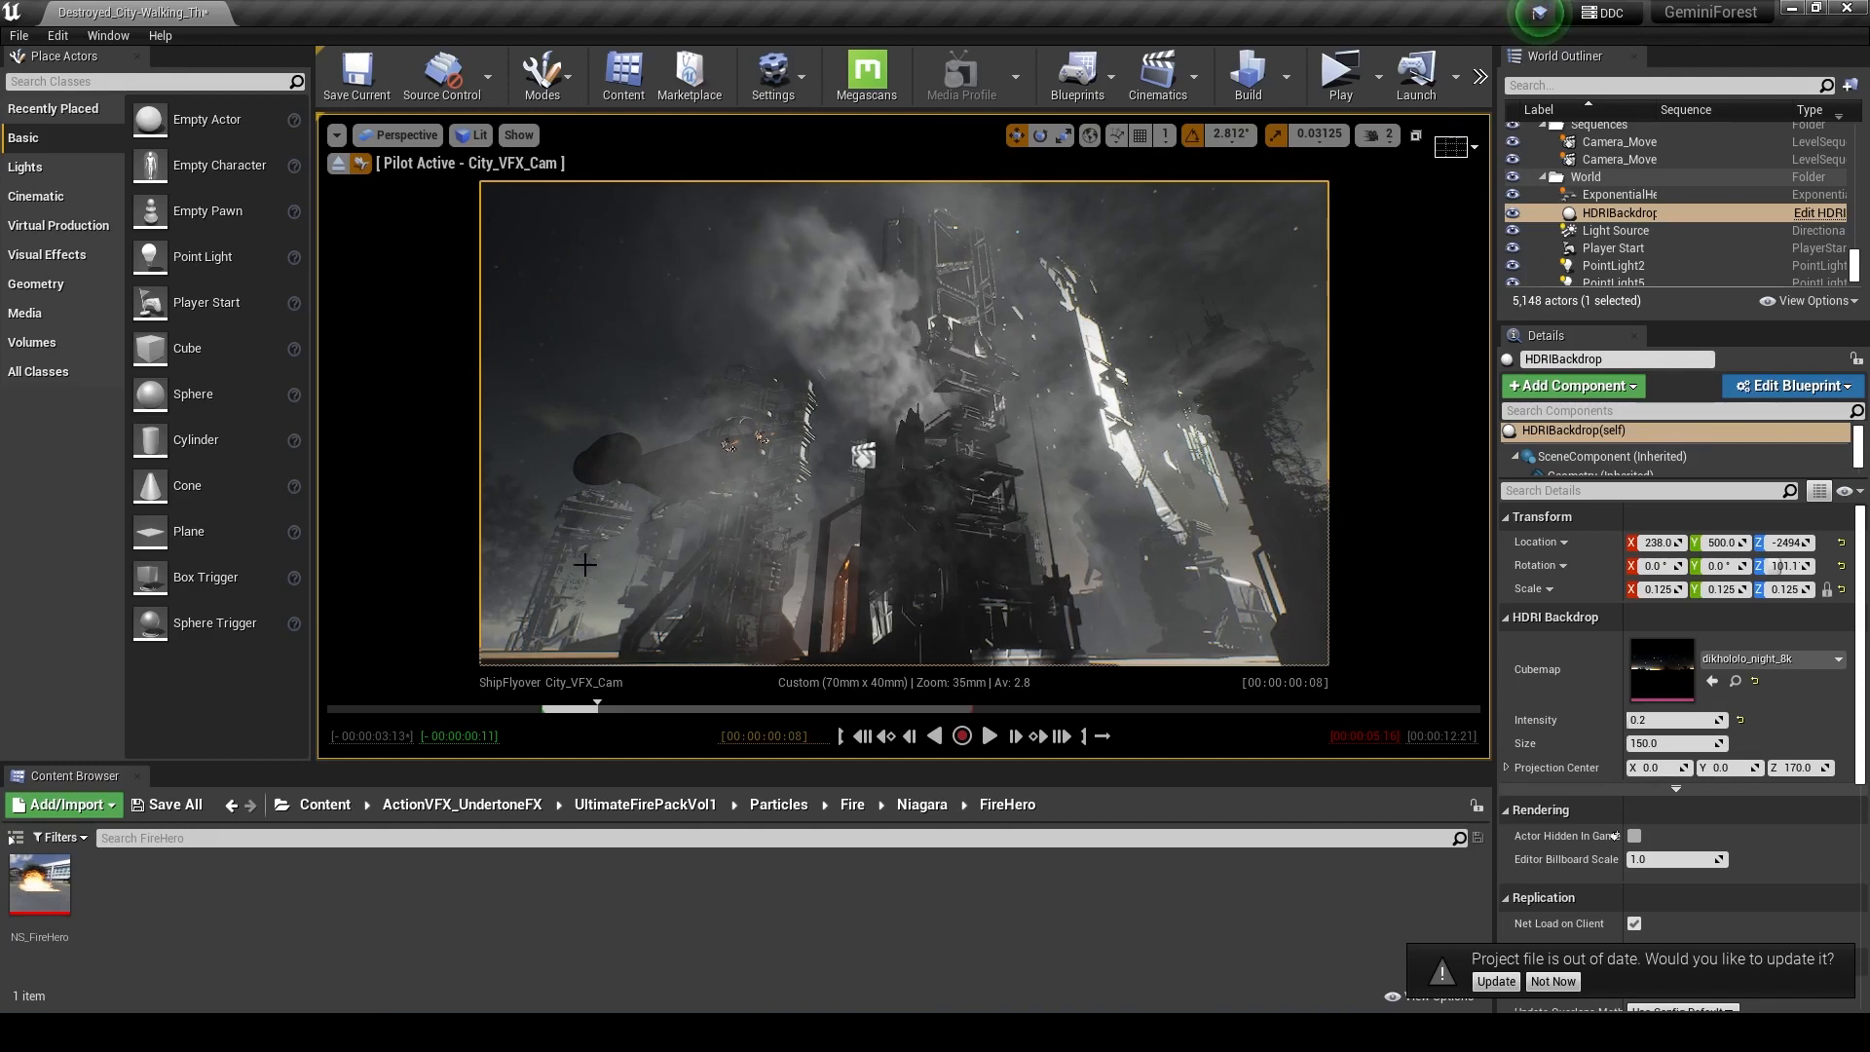
- Scrub the shot to 00:00:03:10 and select the Building_3 tower beside the burning structure
left_click_drag(600, 710, 792, 743)
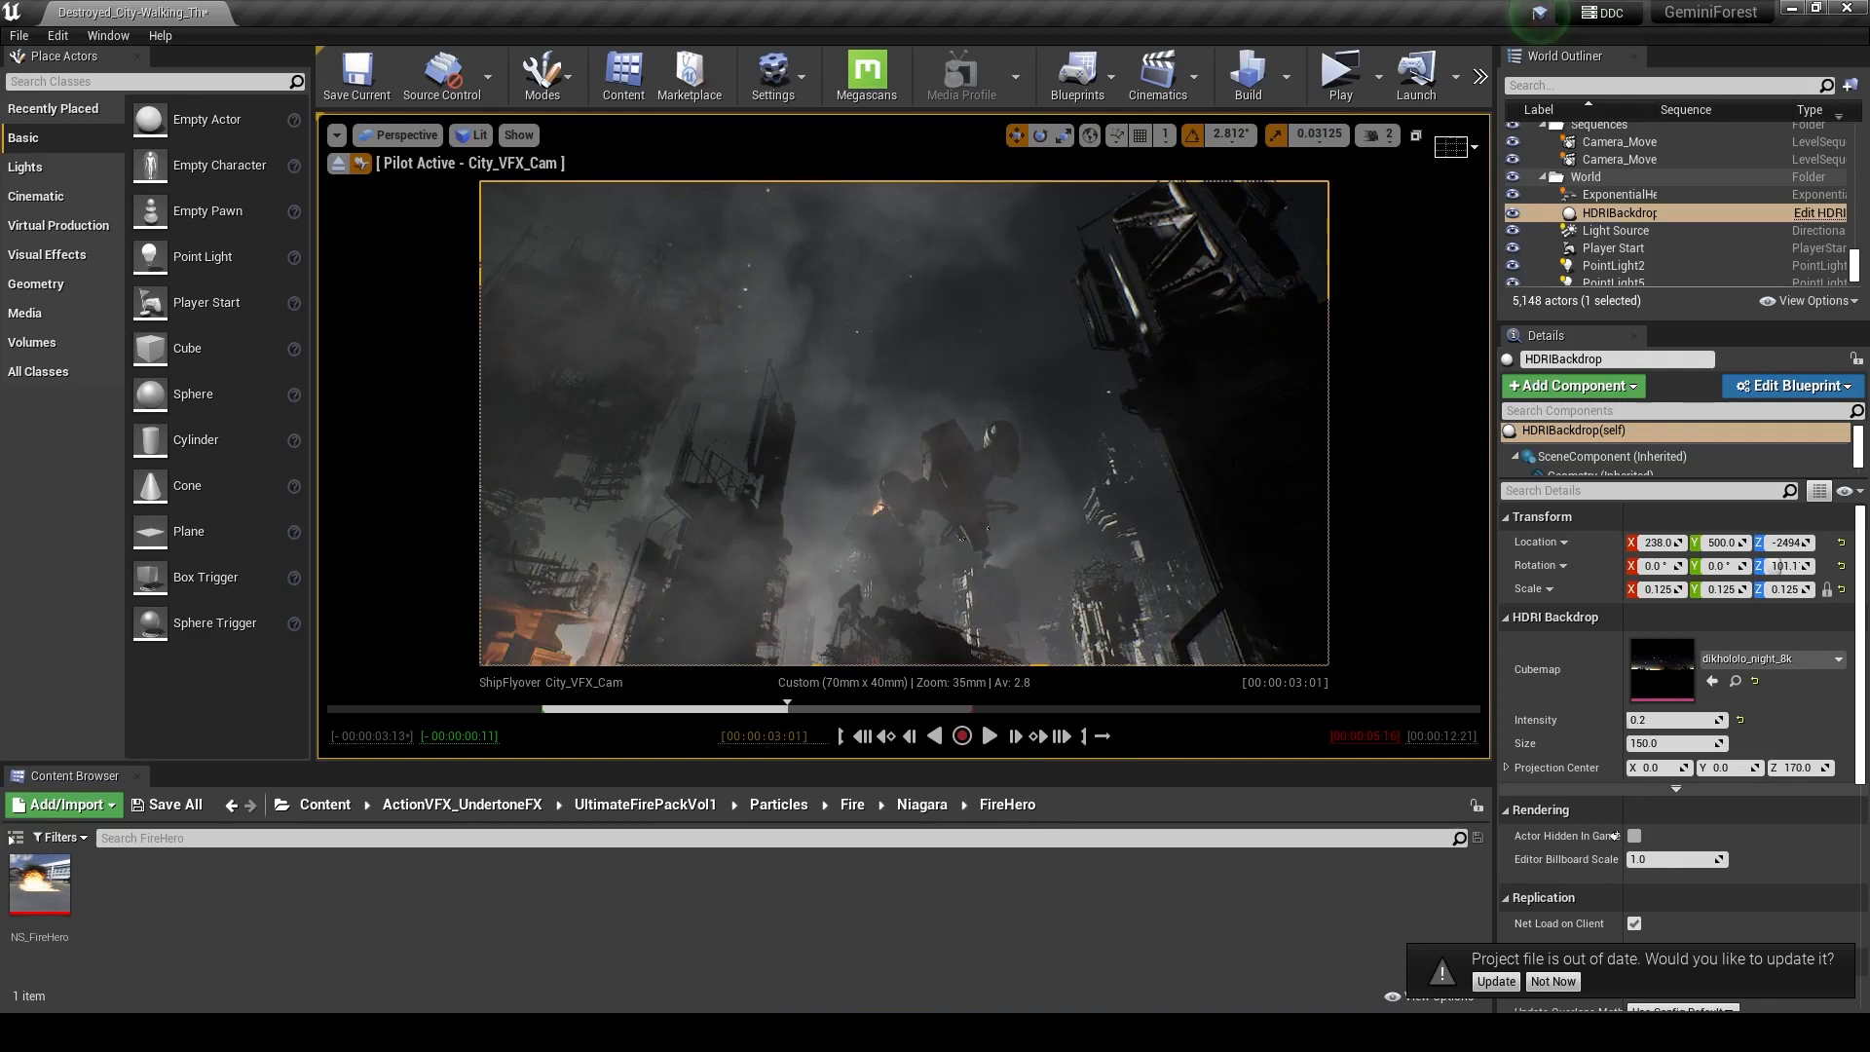
left_click_drag(700, 711, 677, 710)
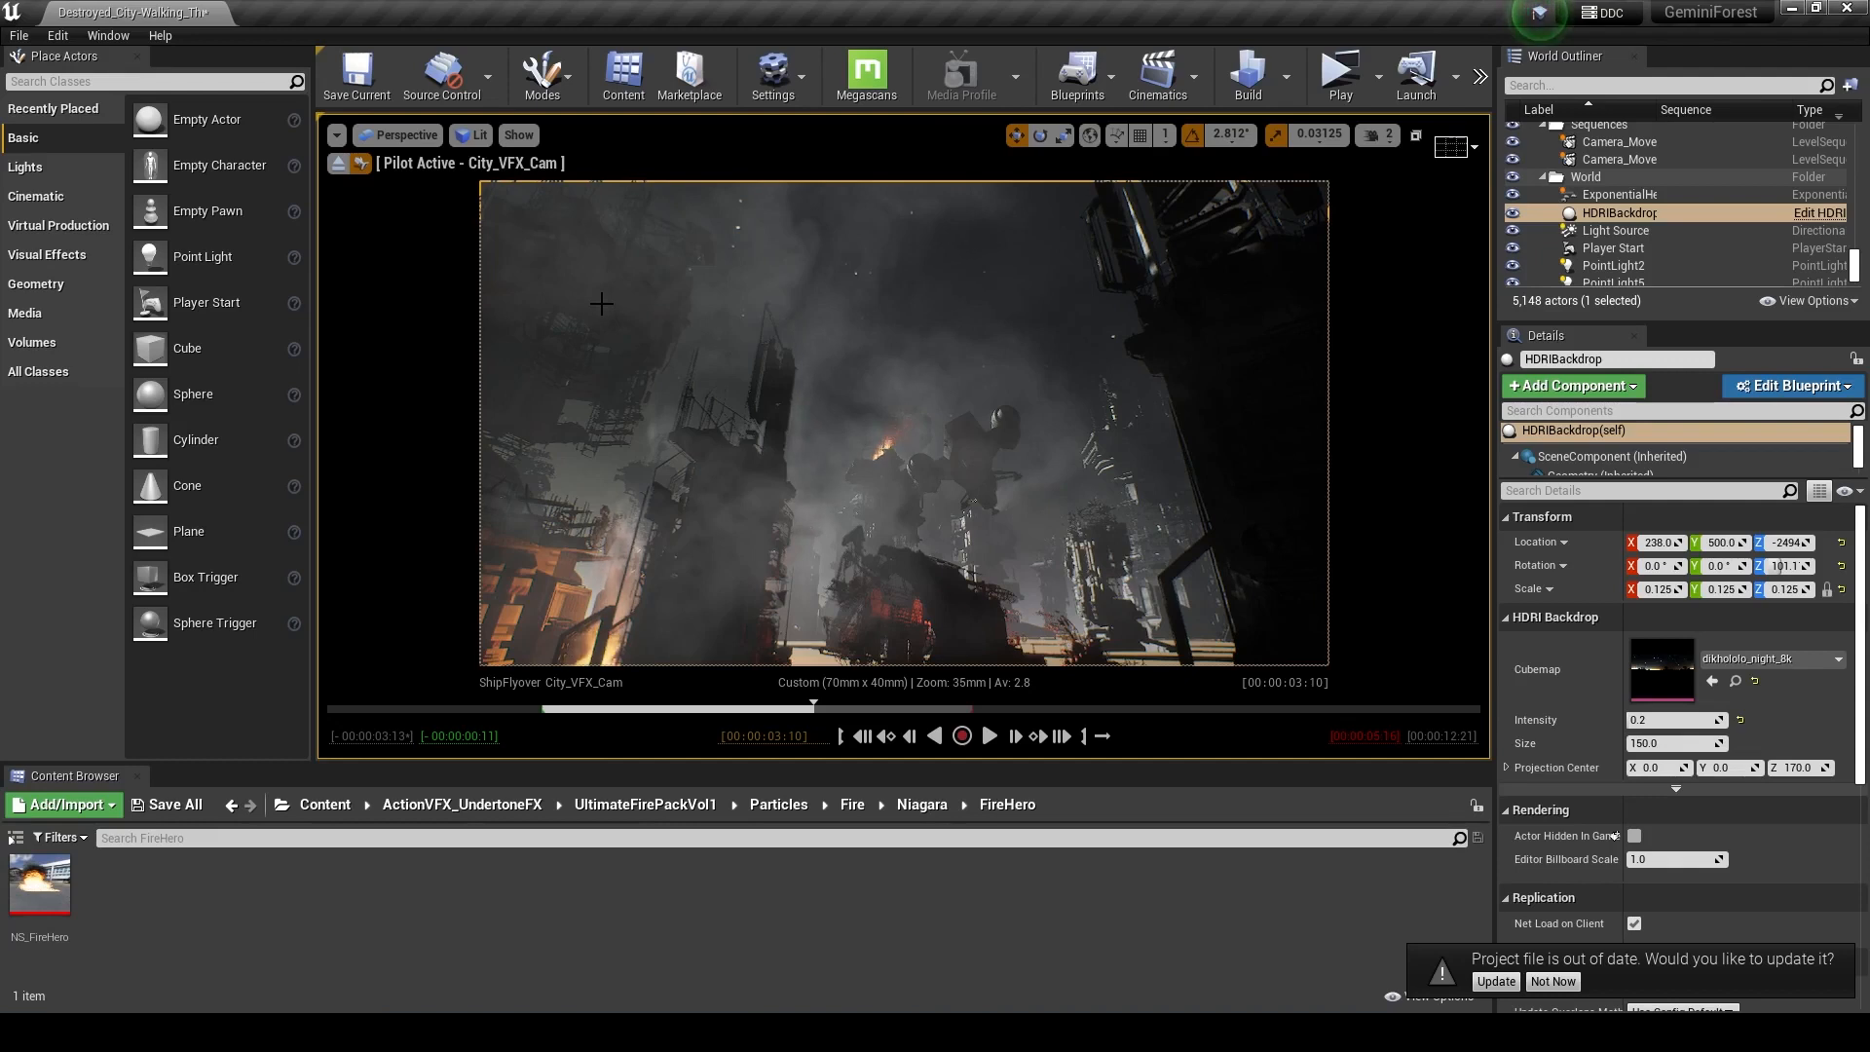
left_click(602, 304)
left_click(733, 487)
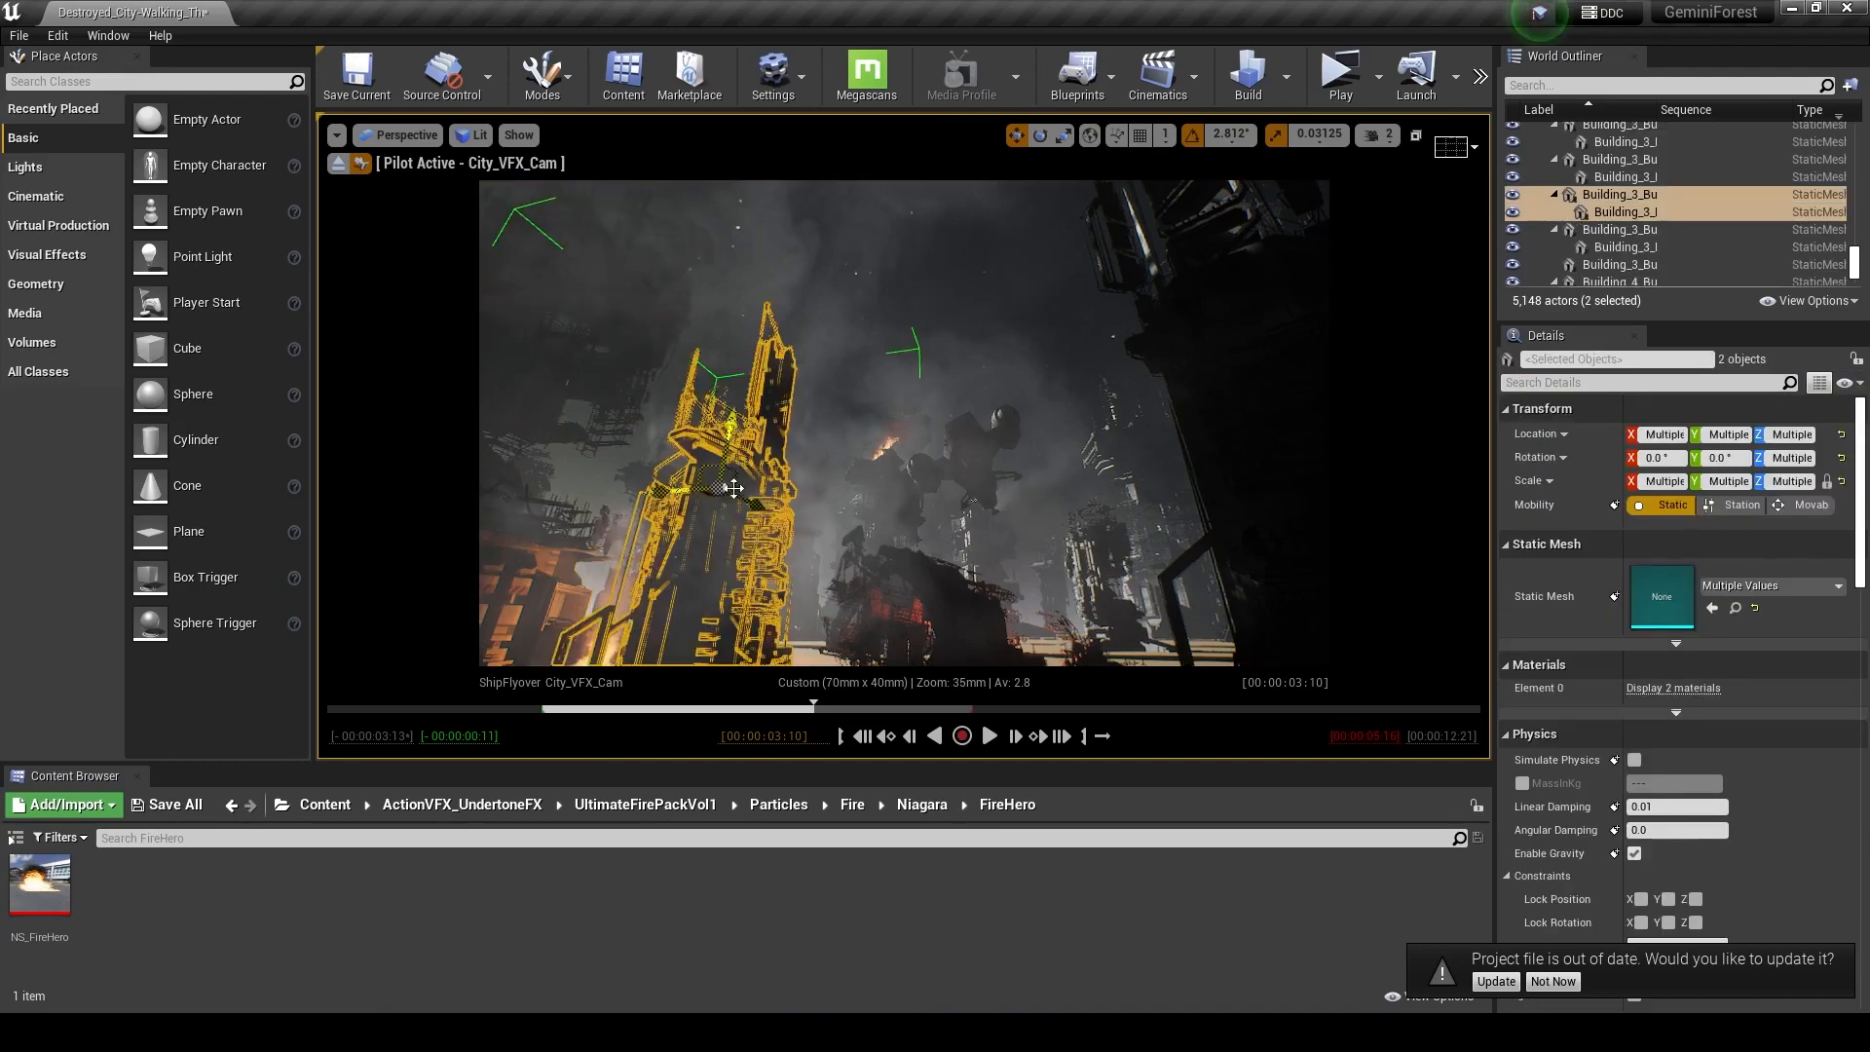
- Select the distant Building_2 tower, followed by the Building_4 structure in front of it
left_click(908, 493)
left_click(1113, 513)
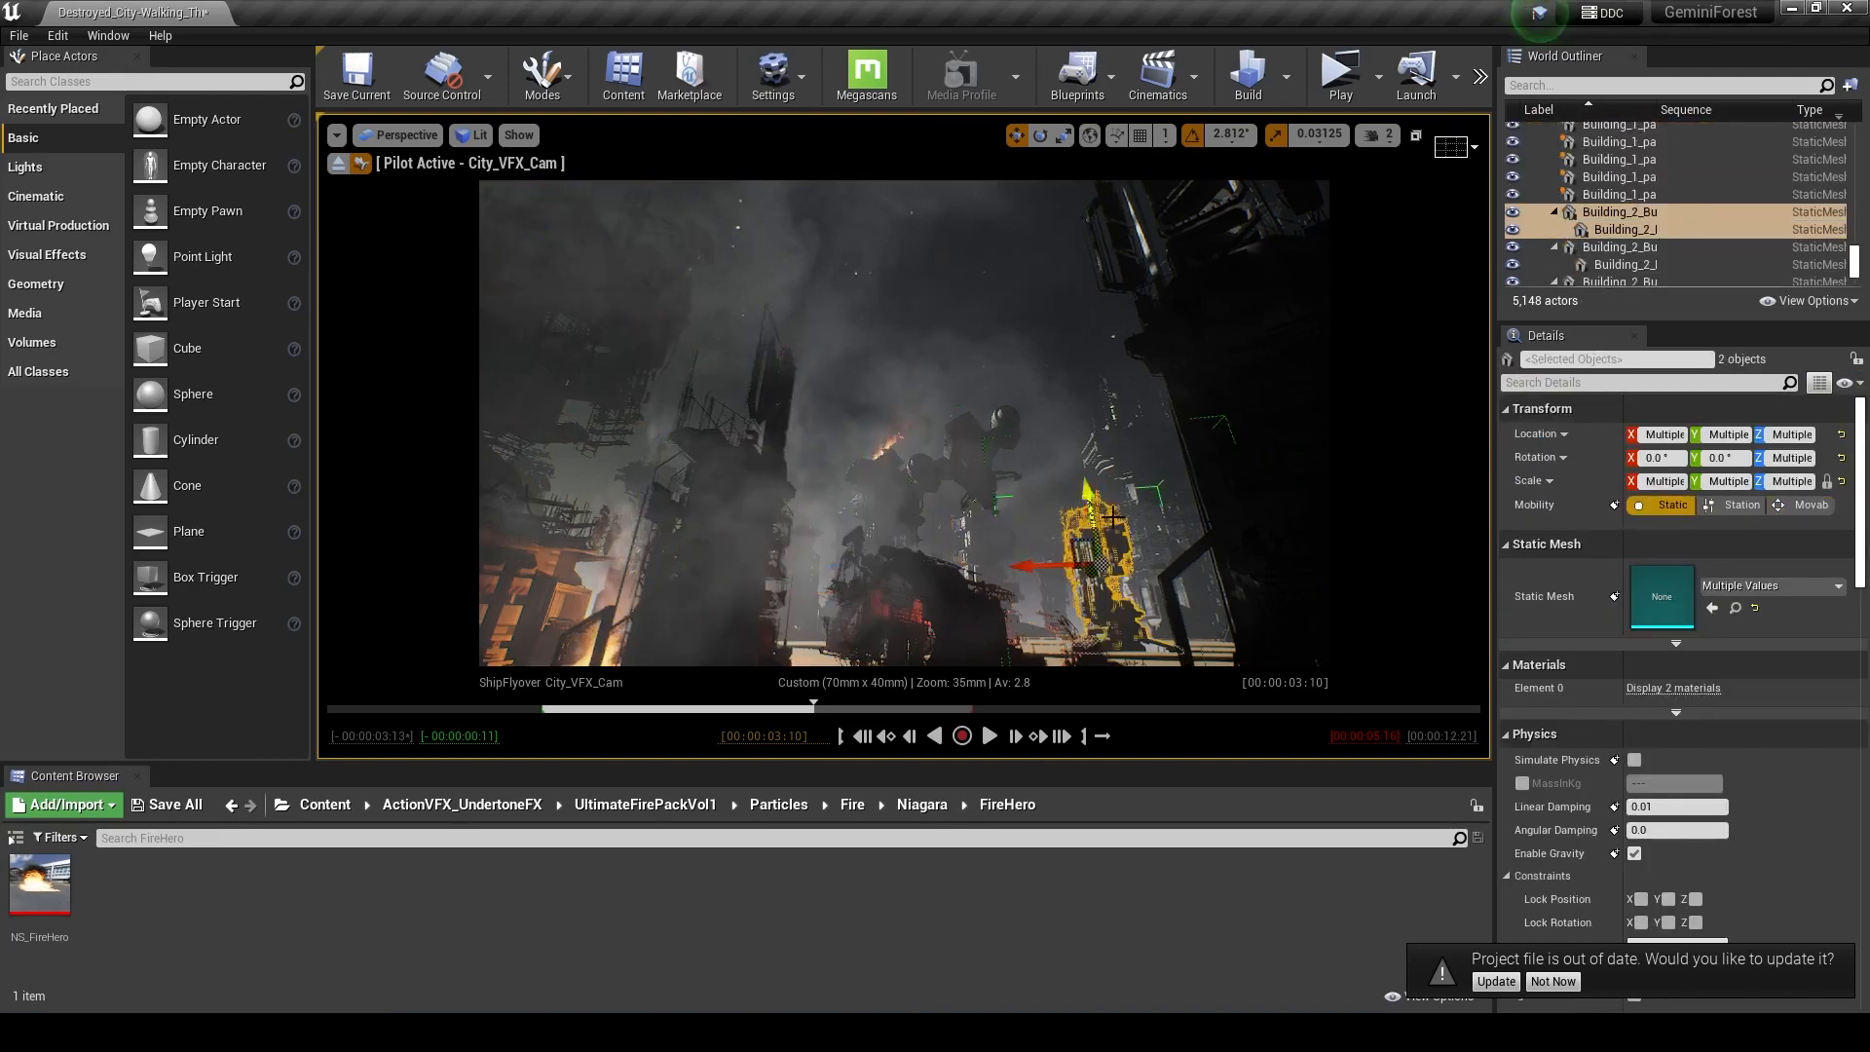
left_click(1113, 513)
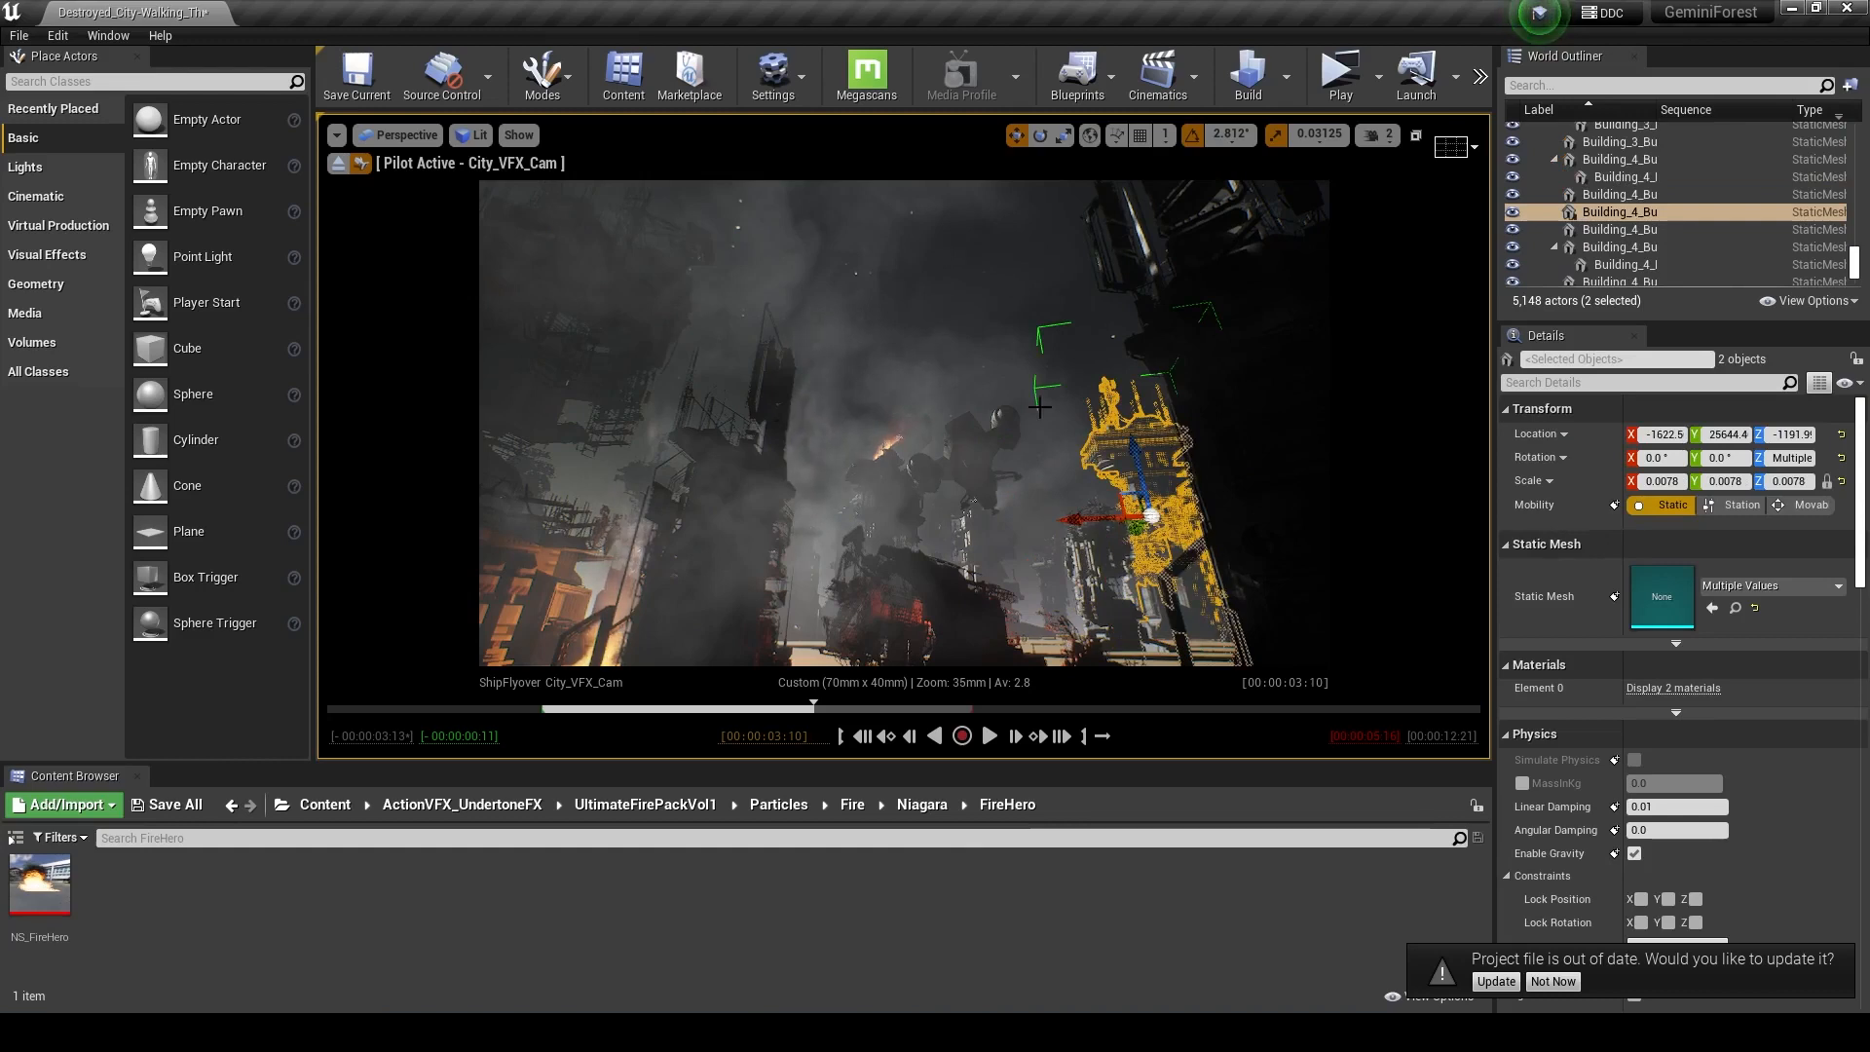
- Filter the World Outliner by "post" and compare the shot in Path Tracing with the post-process volume hidden and shown
left_click(1583, 86)
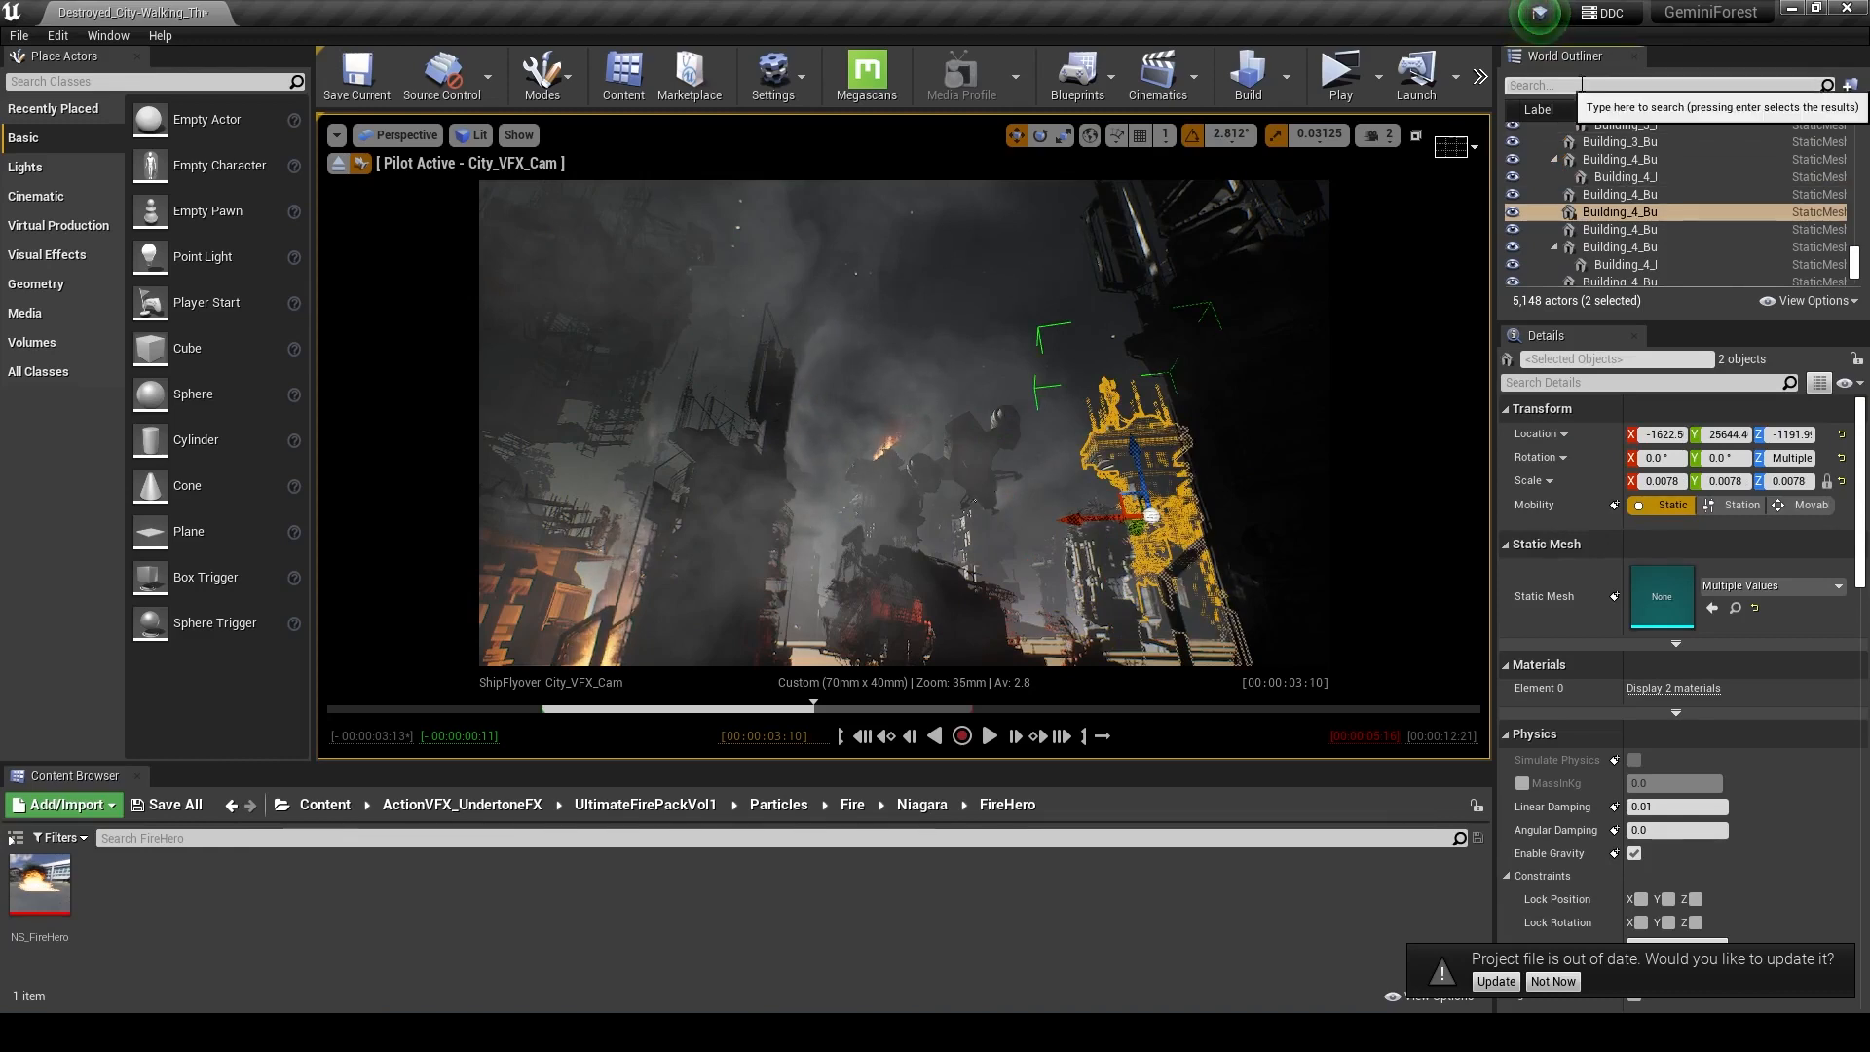
type("post")
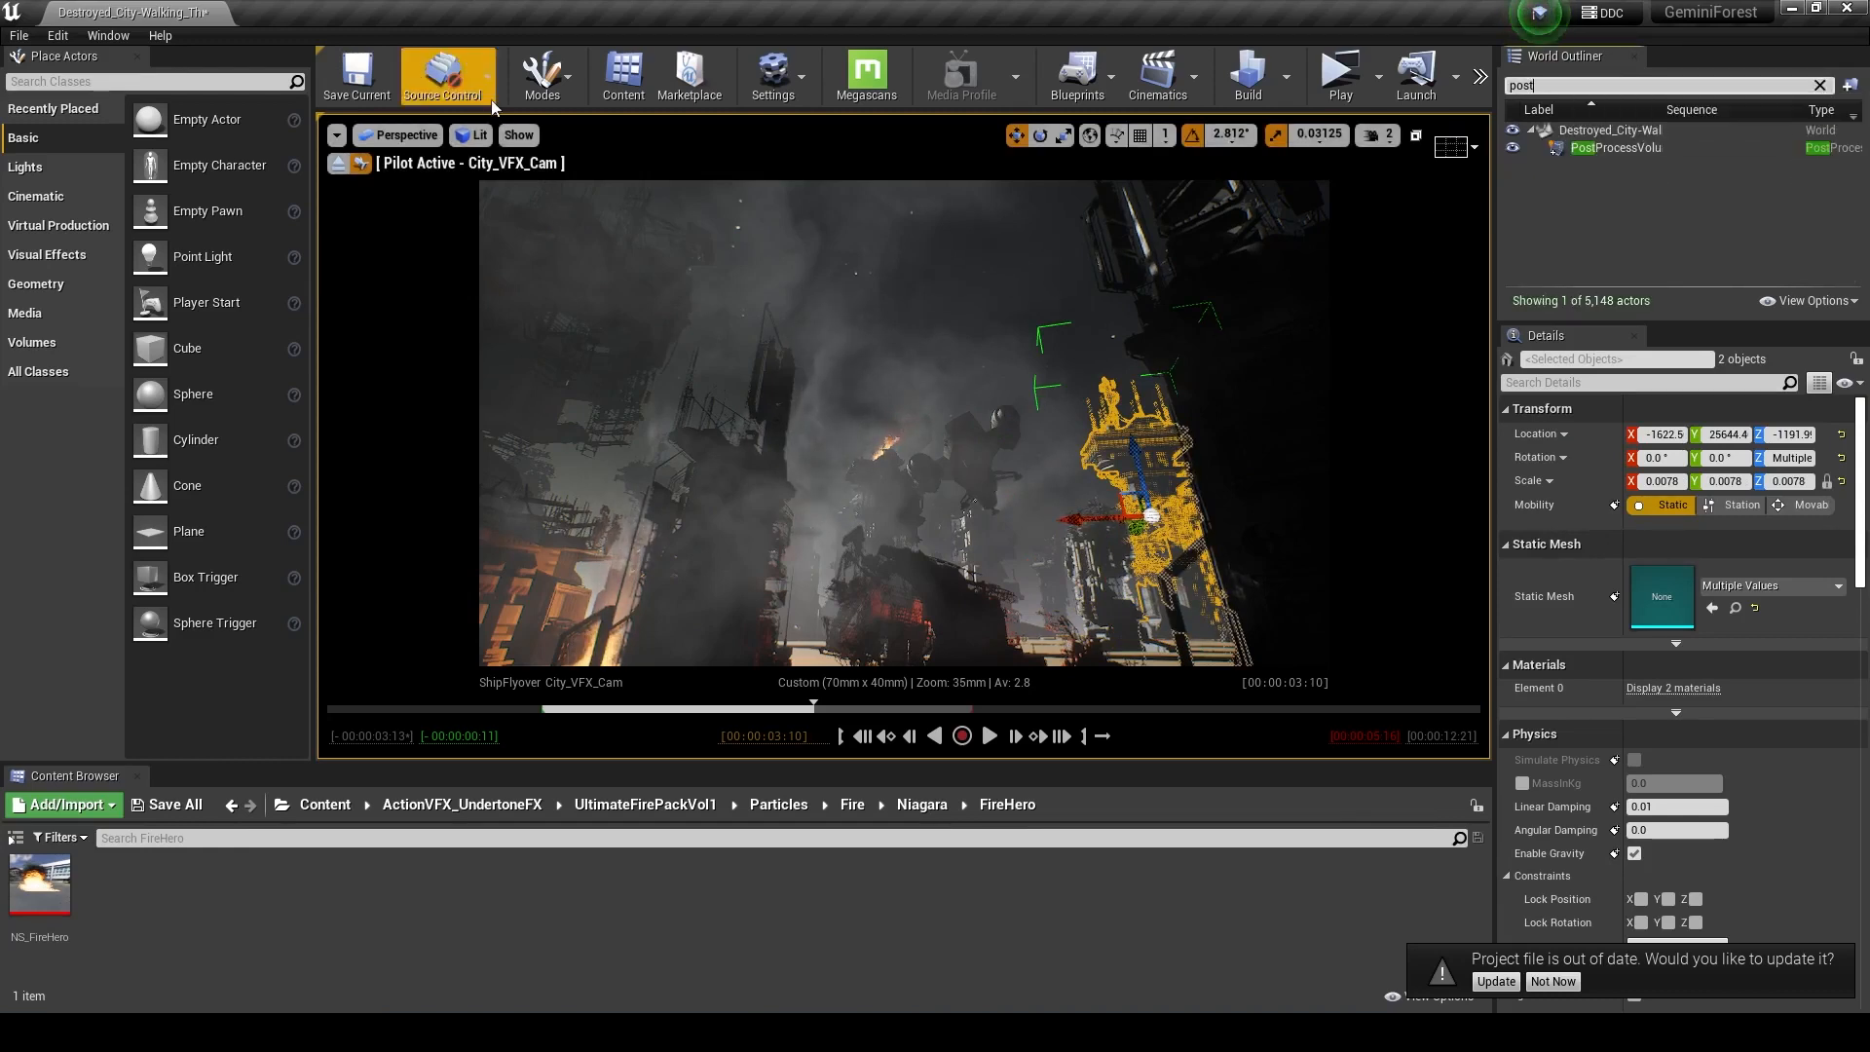
left_click(472, 134)
left_click(580, 346)
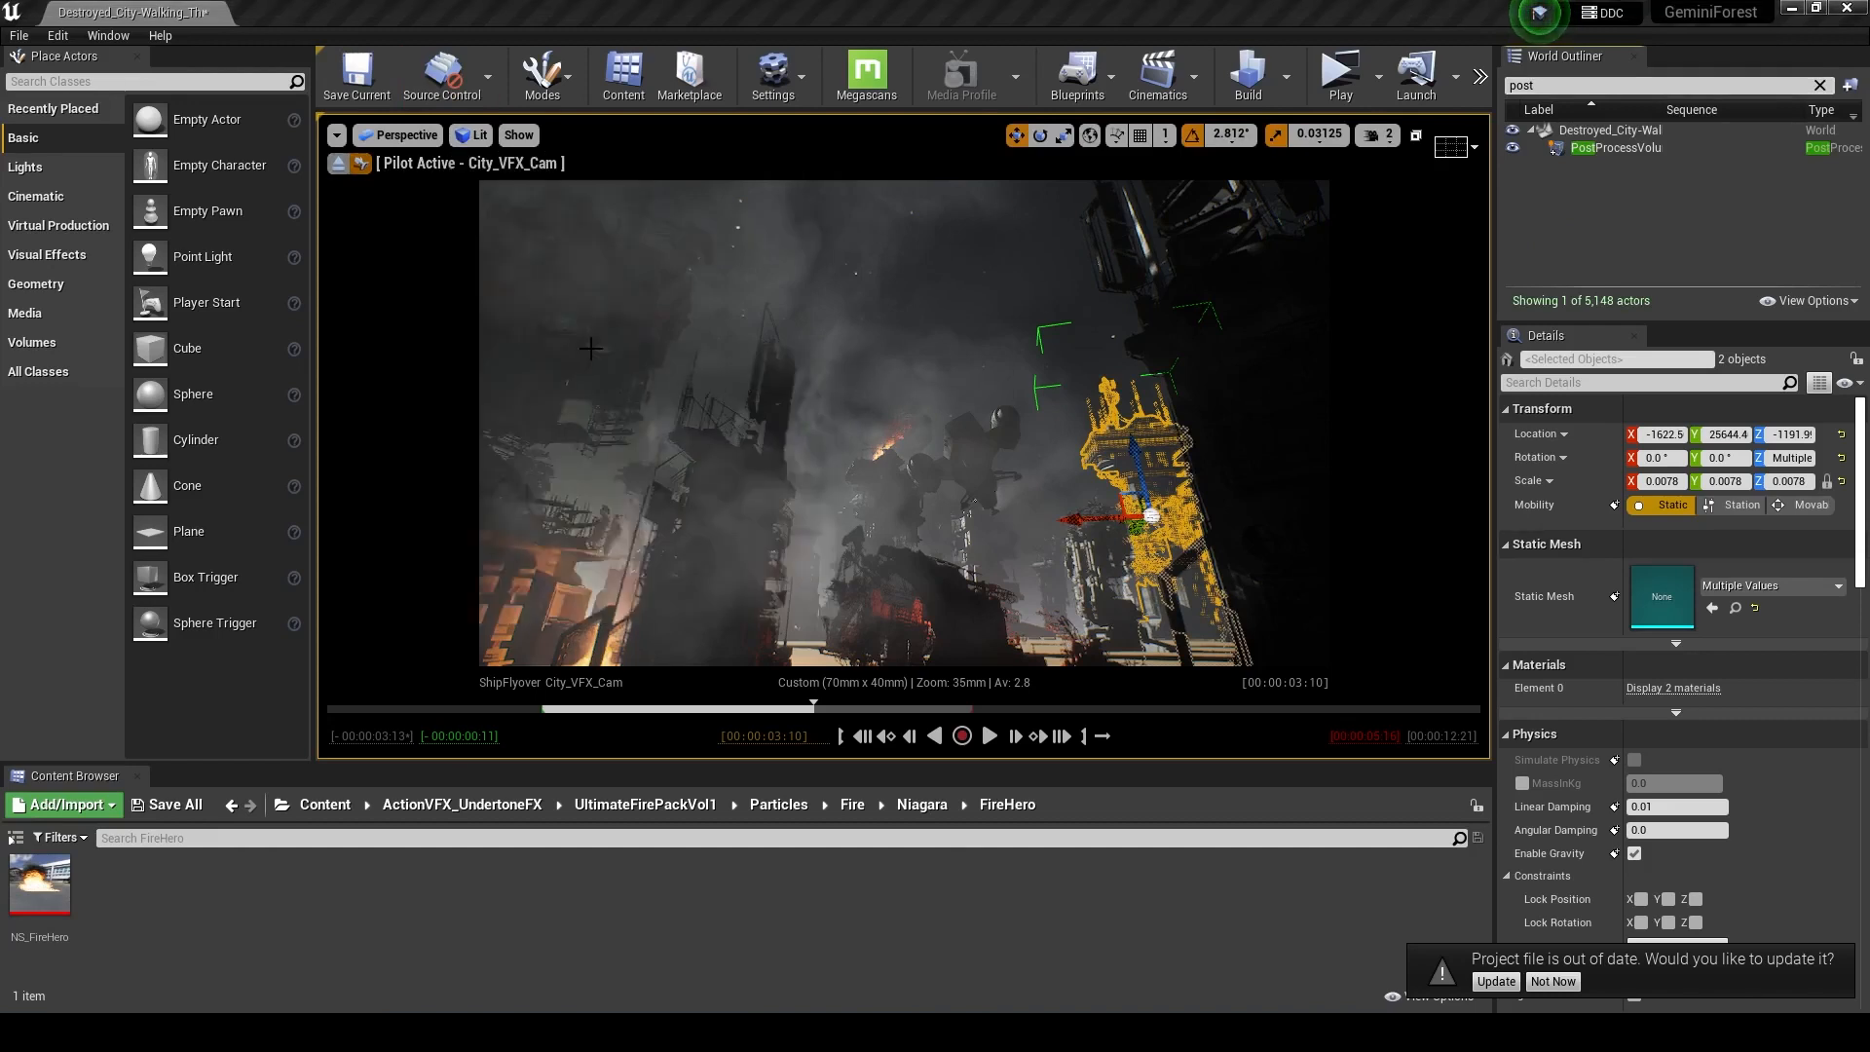
left_click(1513, 149)
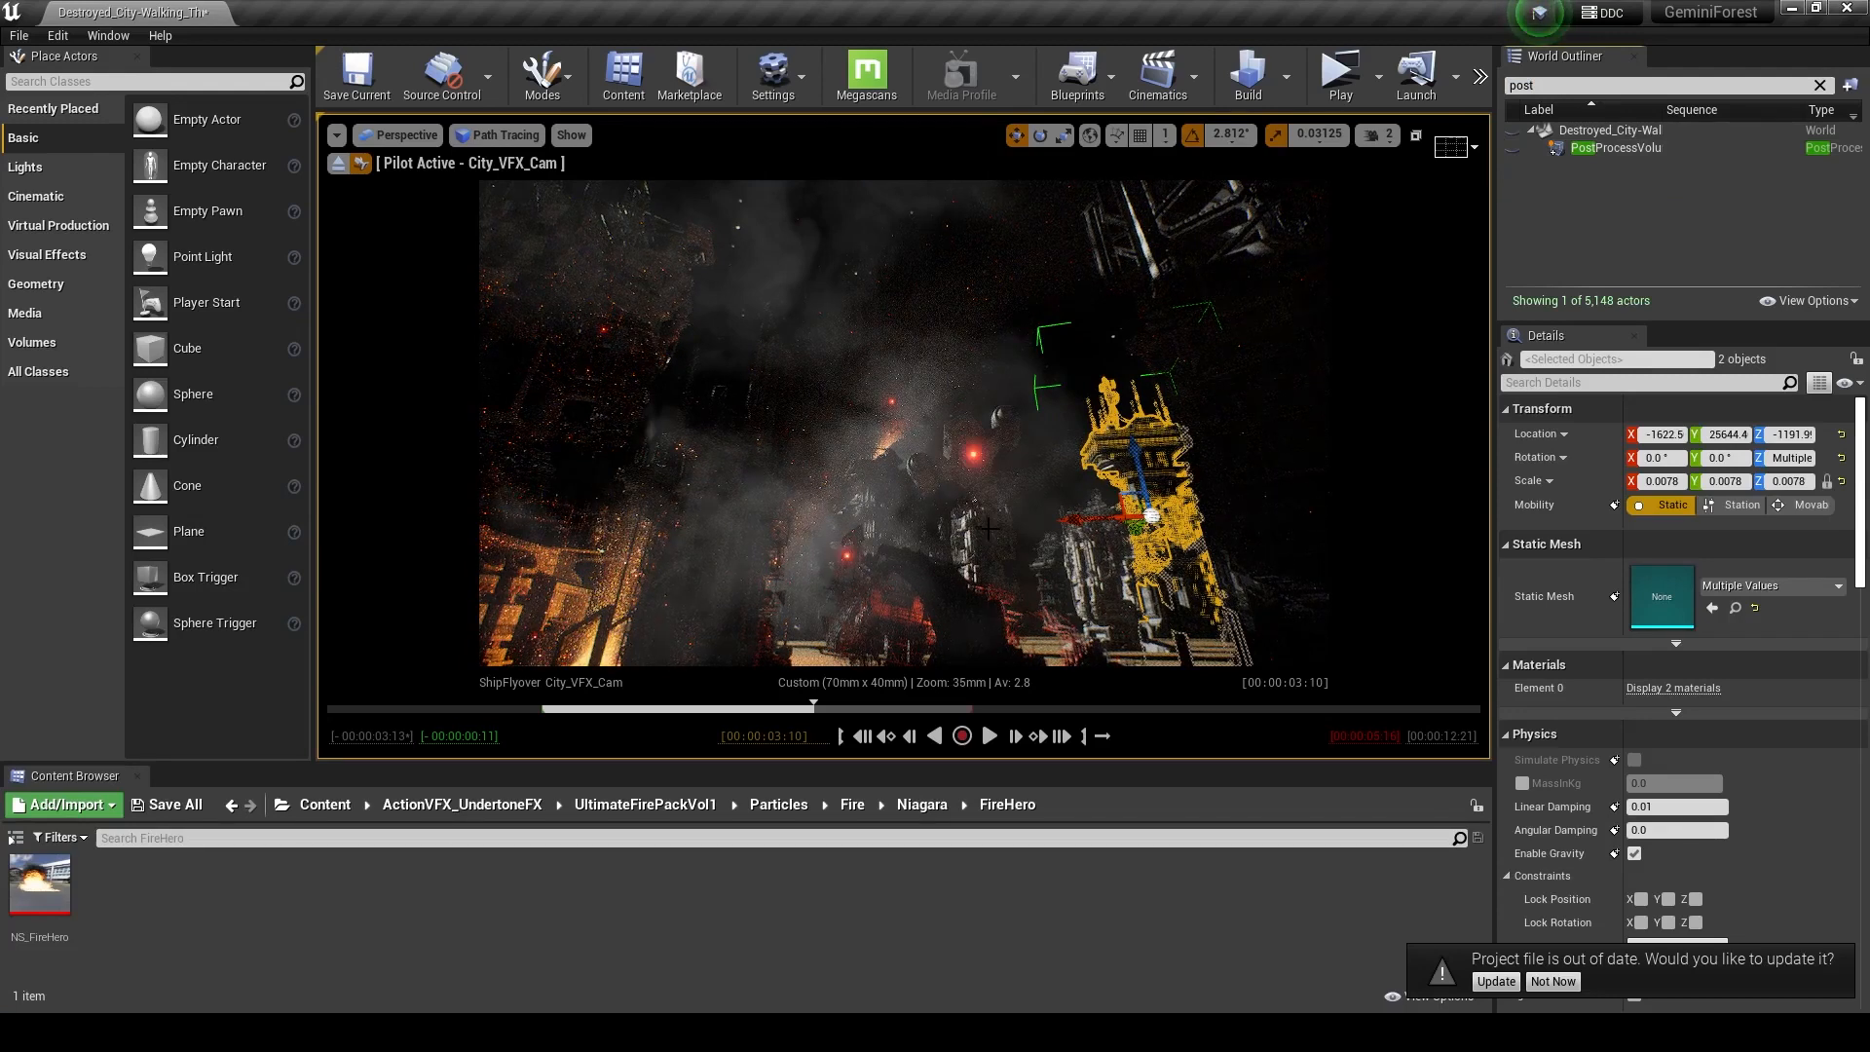
left_click(1513, 148)
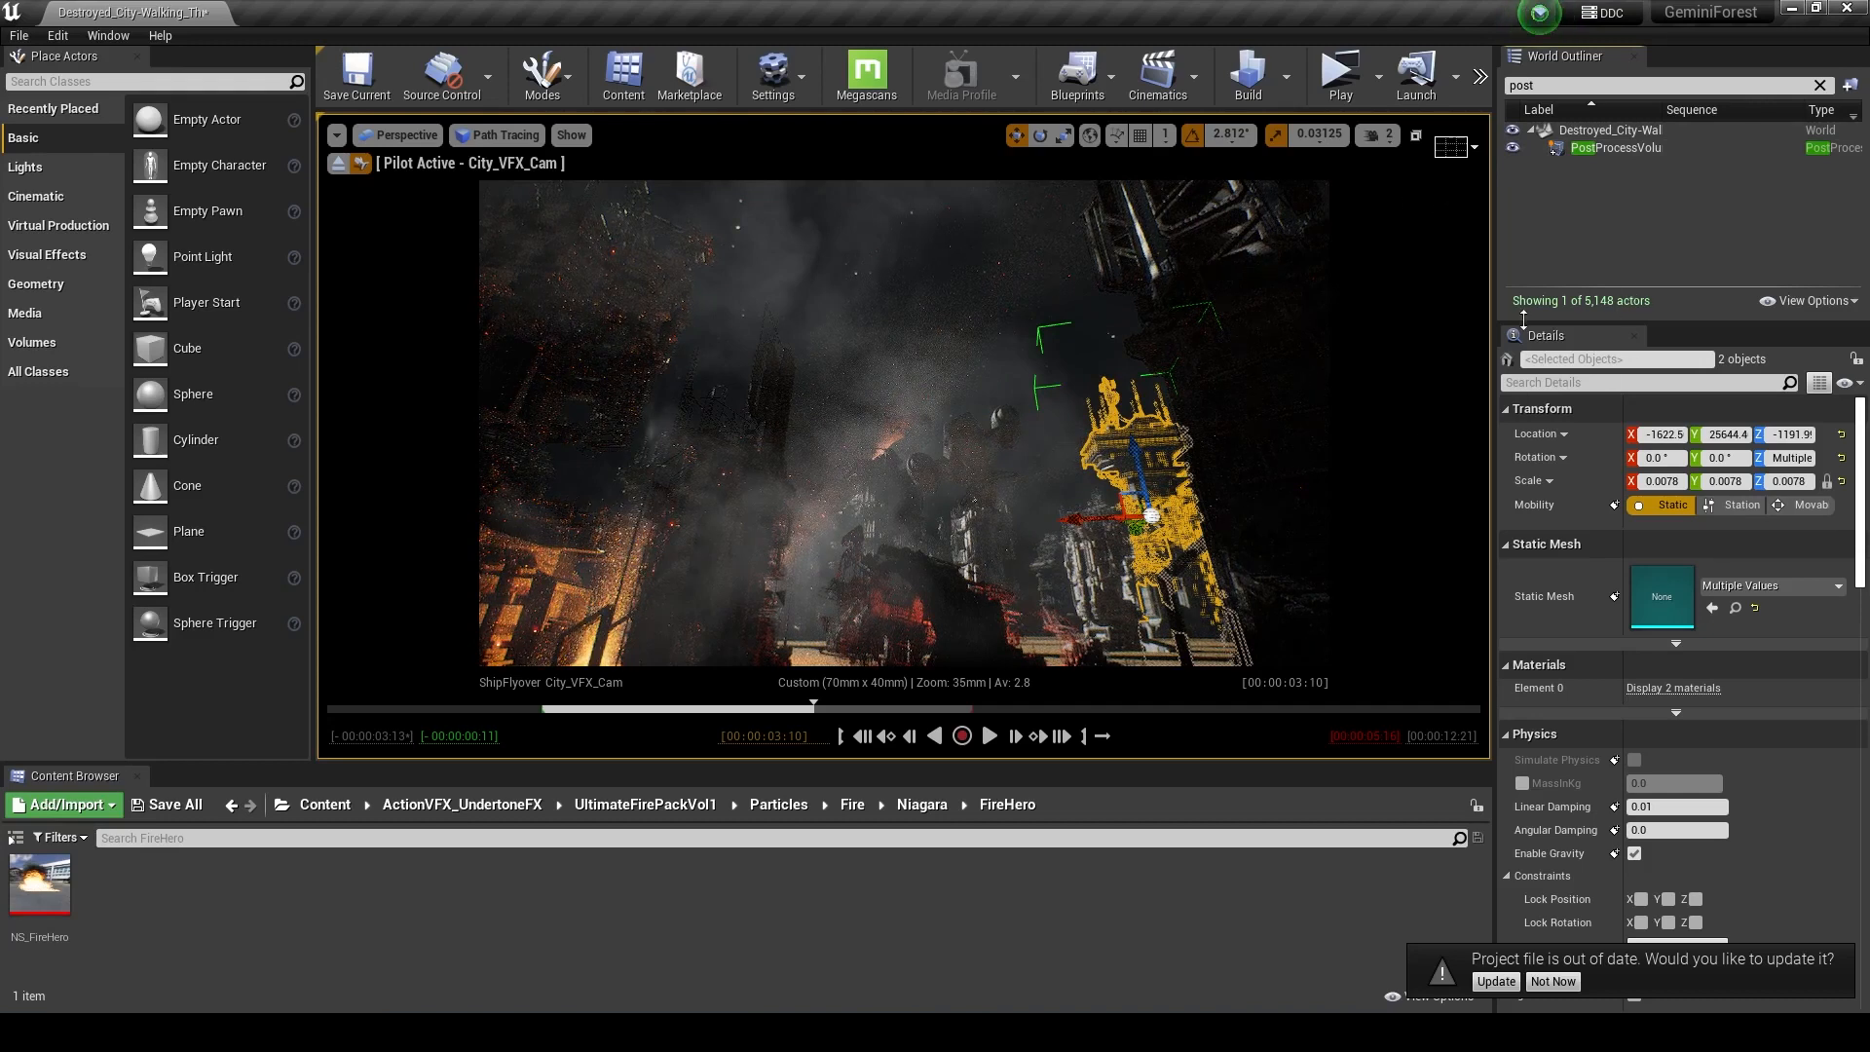
- Return the viewport to Lit mode and scrub the shot through 00:00:03:23 to 00:00:04:12
left_click(513, 135)
left_click(497, 177)
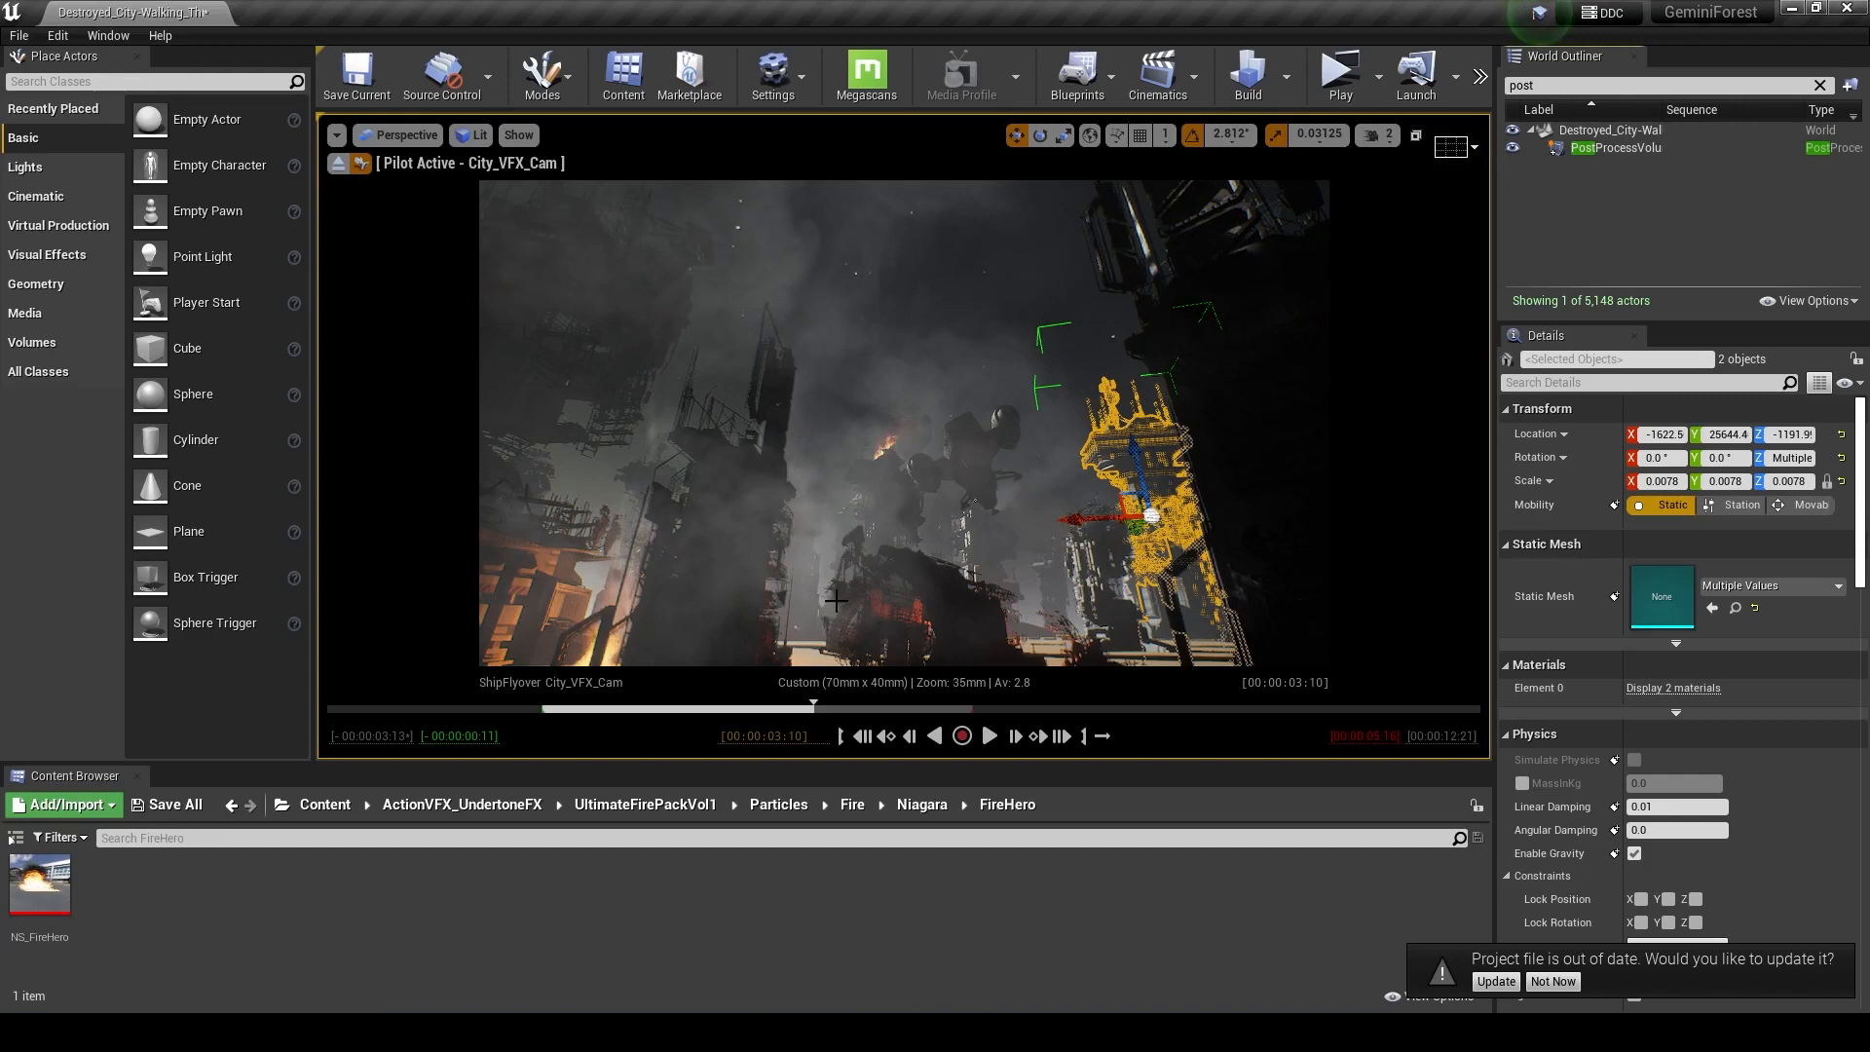
left_click_drag(806, 716, 853, 709)
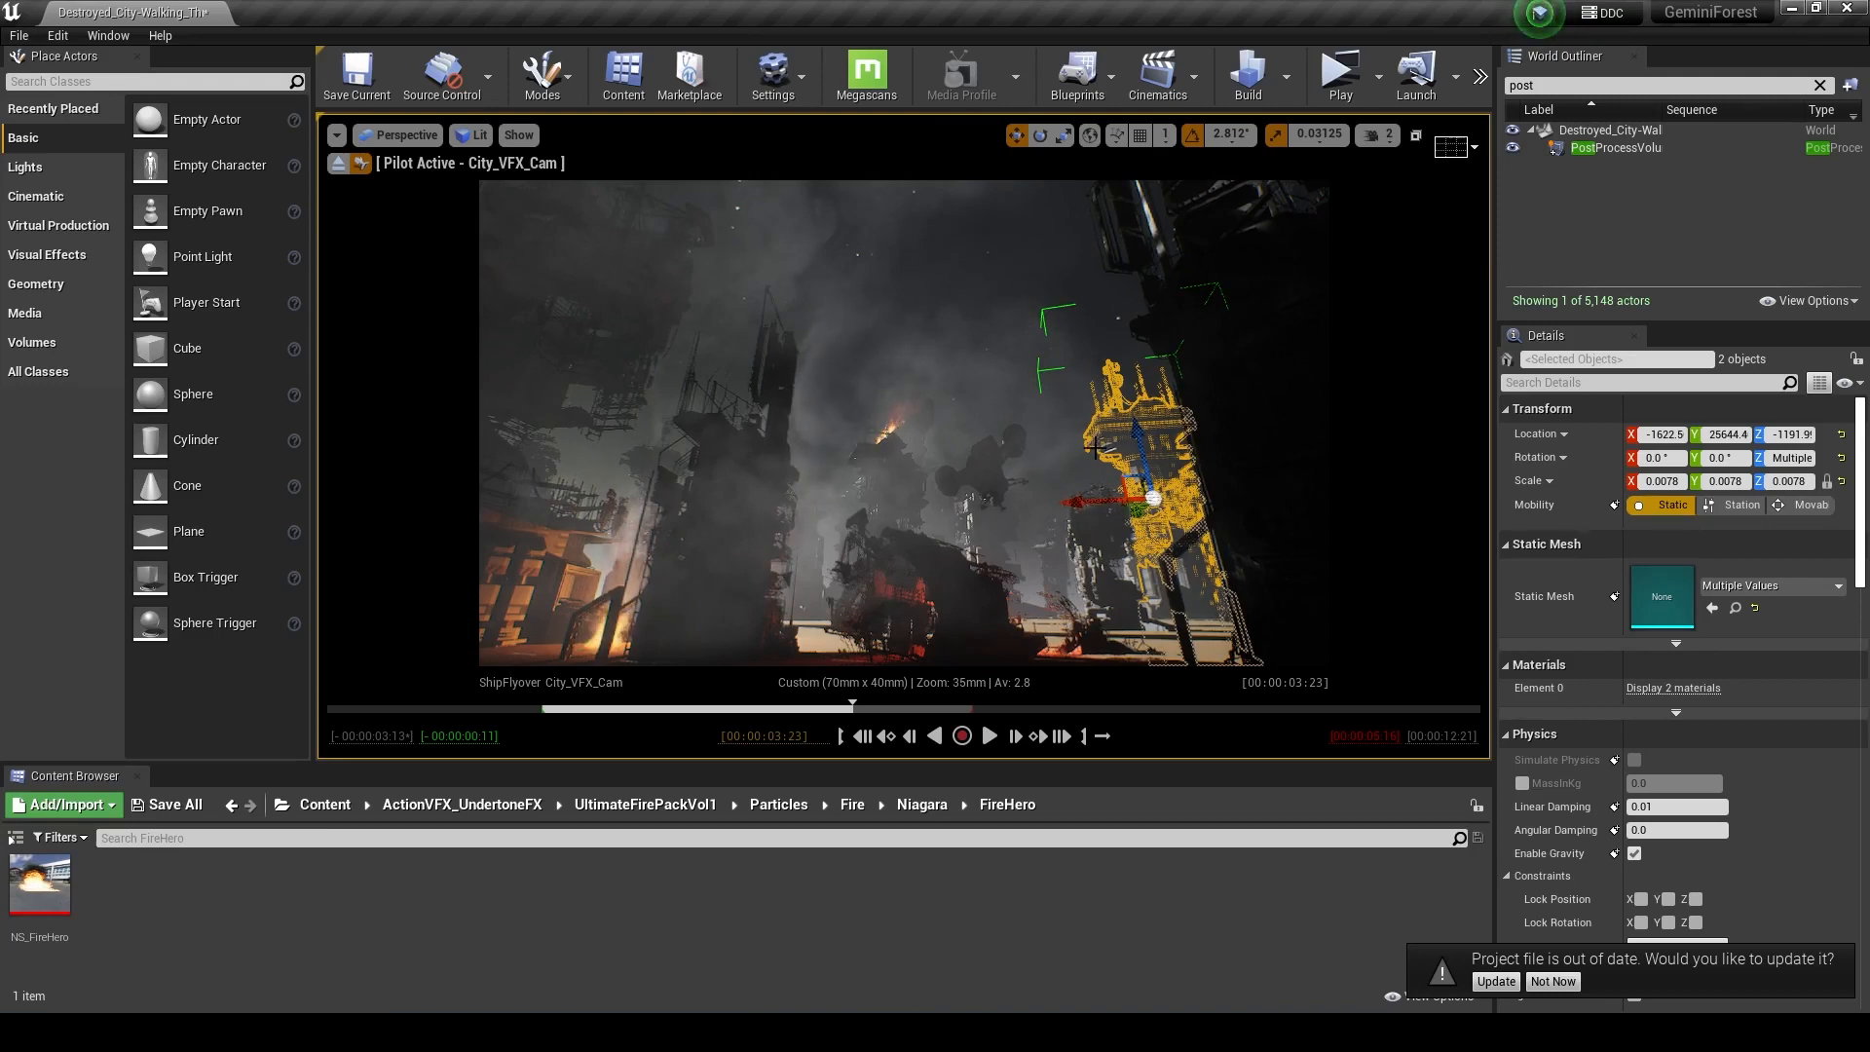
left_click(890, 709)
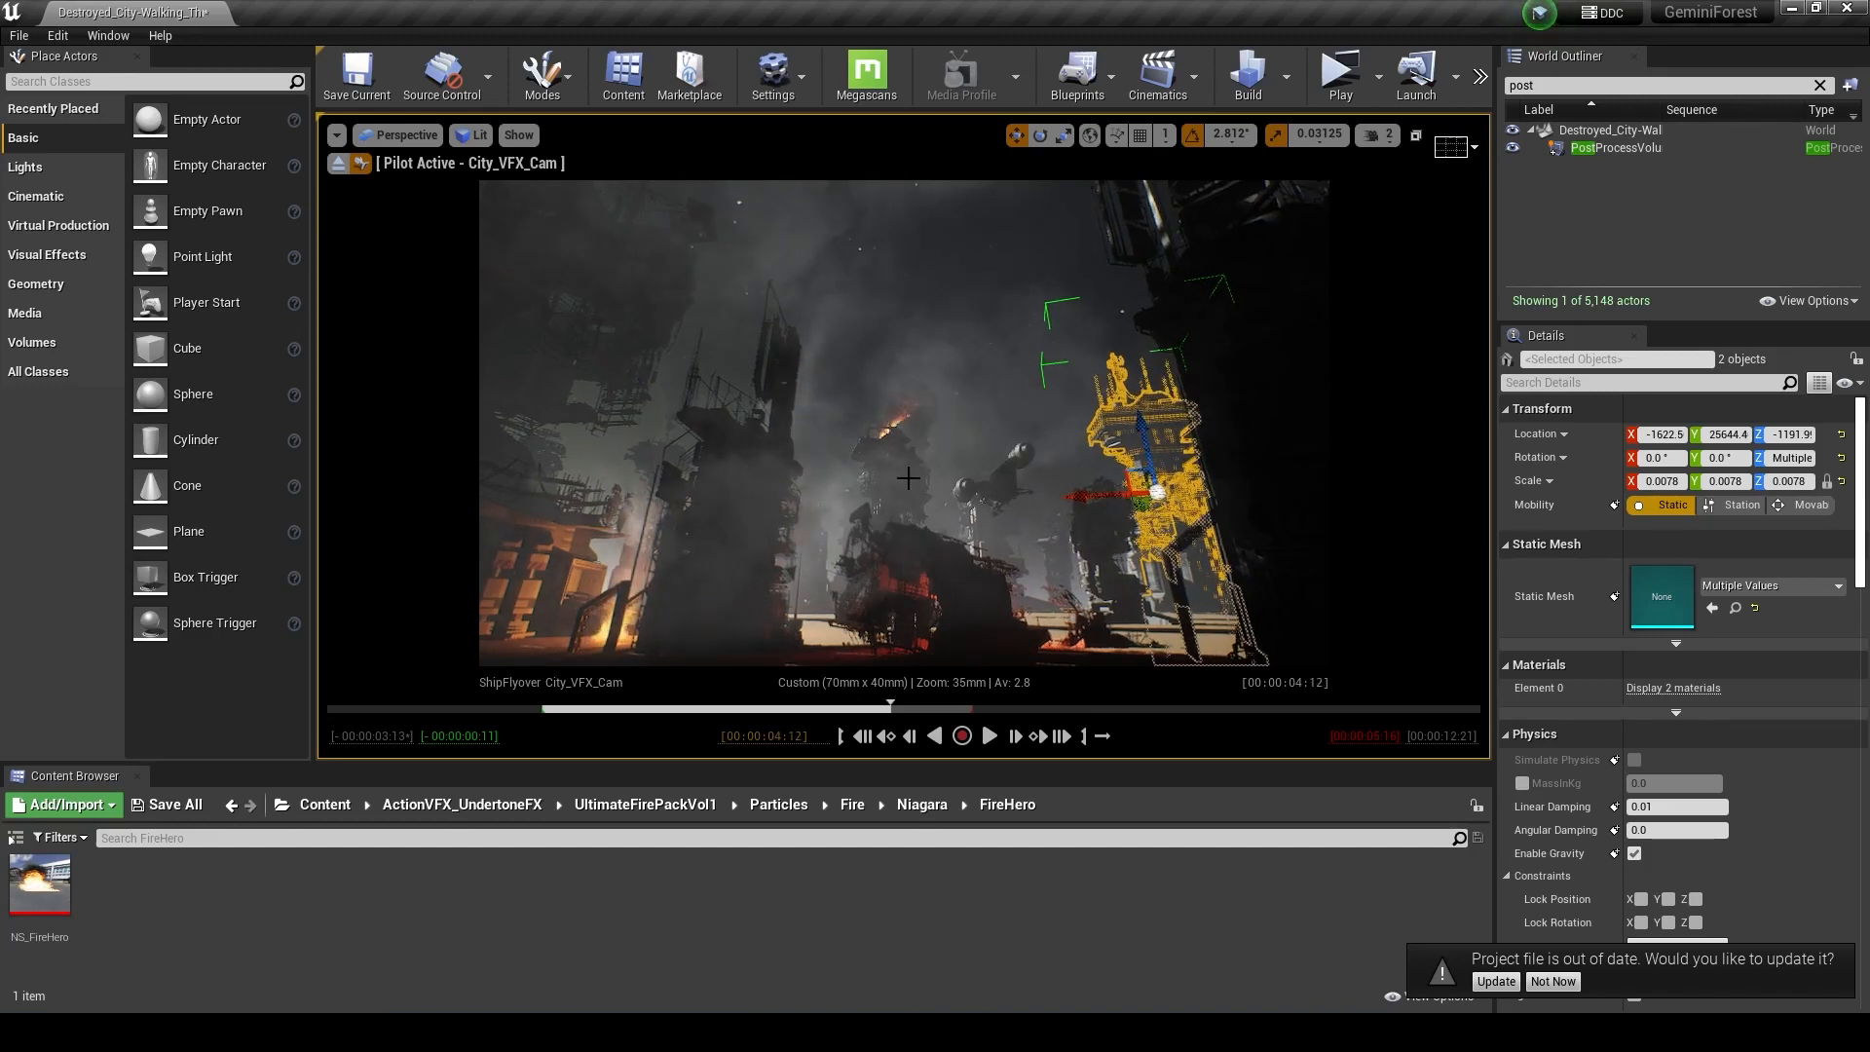
- Leave the camera view, select HDRIBackdrop in the sky and inspect its dikhololo_night_8k cubemap in the texture editor
key("shift+c")
right_click_drag(898, 625, 720, 457)
left_click(900, 411)
mouse_move(935, 430)
right_mouse_down()
mouse_move(937, 492)
mouse_move(993, 508)
right_mouse_up()
double_click(1661, 670)
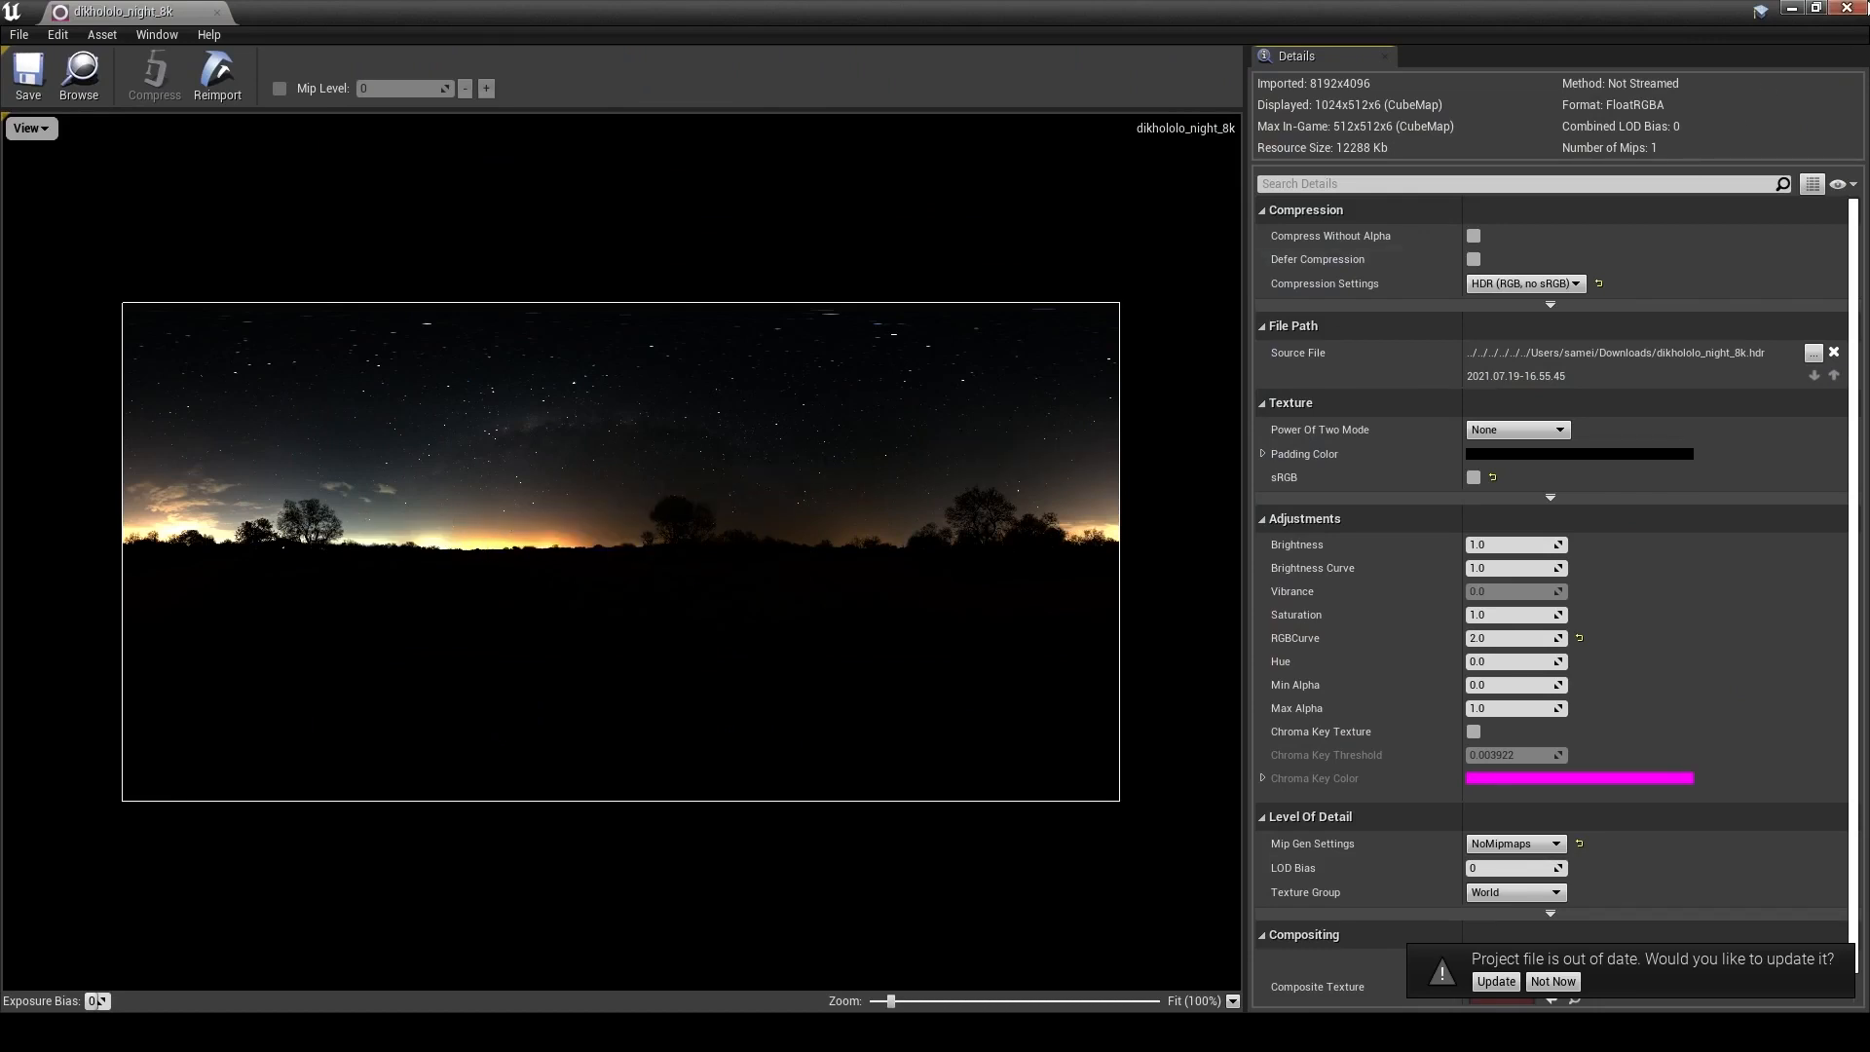
left_click(1847, 7)
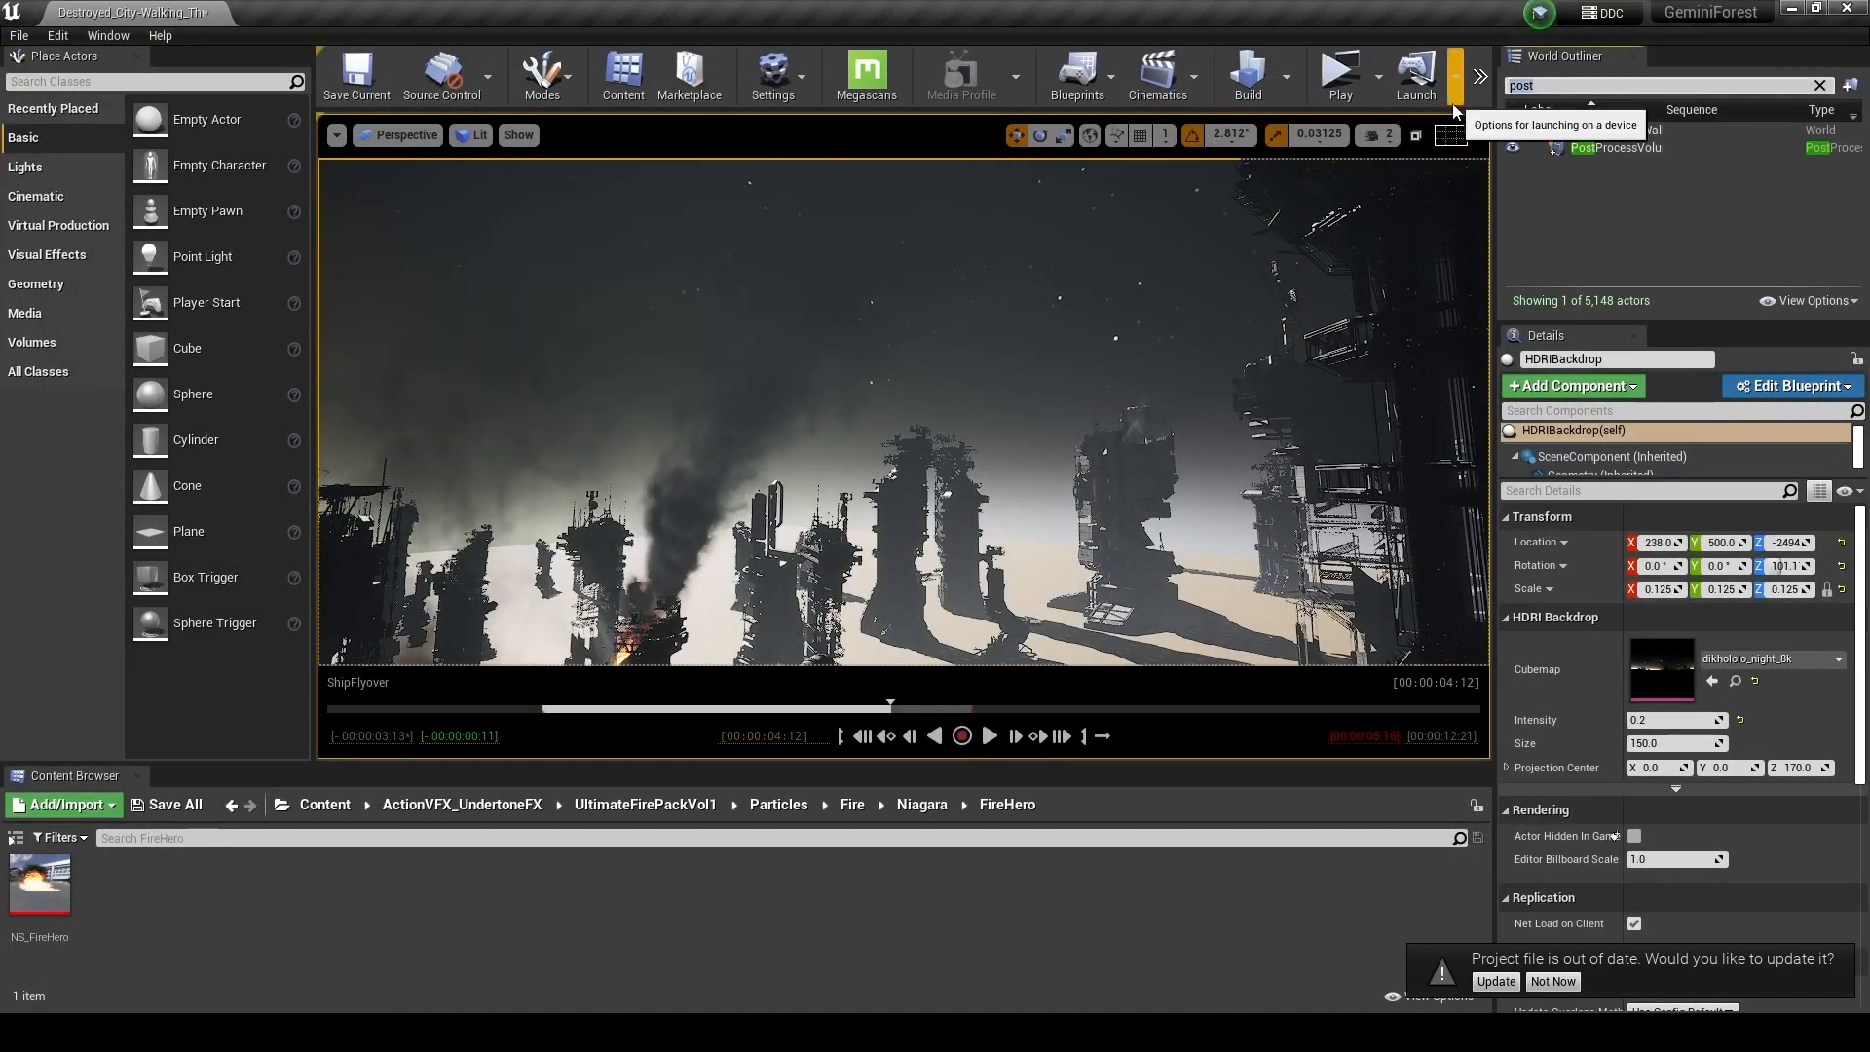
- Filter the World Outliner by "hdri" and compare the shot with HDRIBackdrop hidden and shown, scrubbing onward from 00:00:01:15
type("hdri")
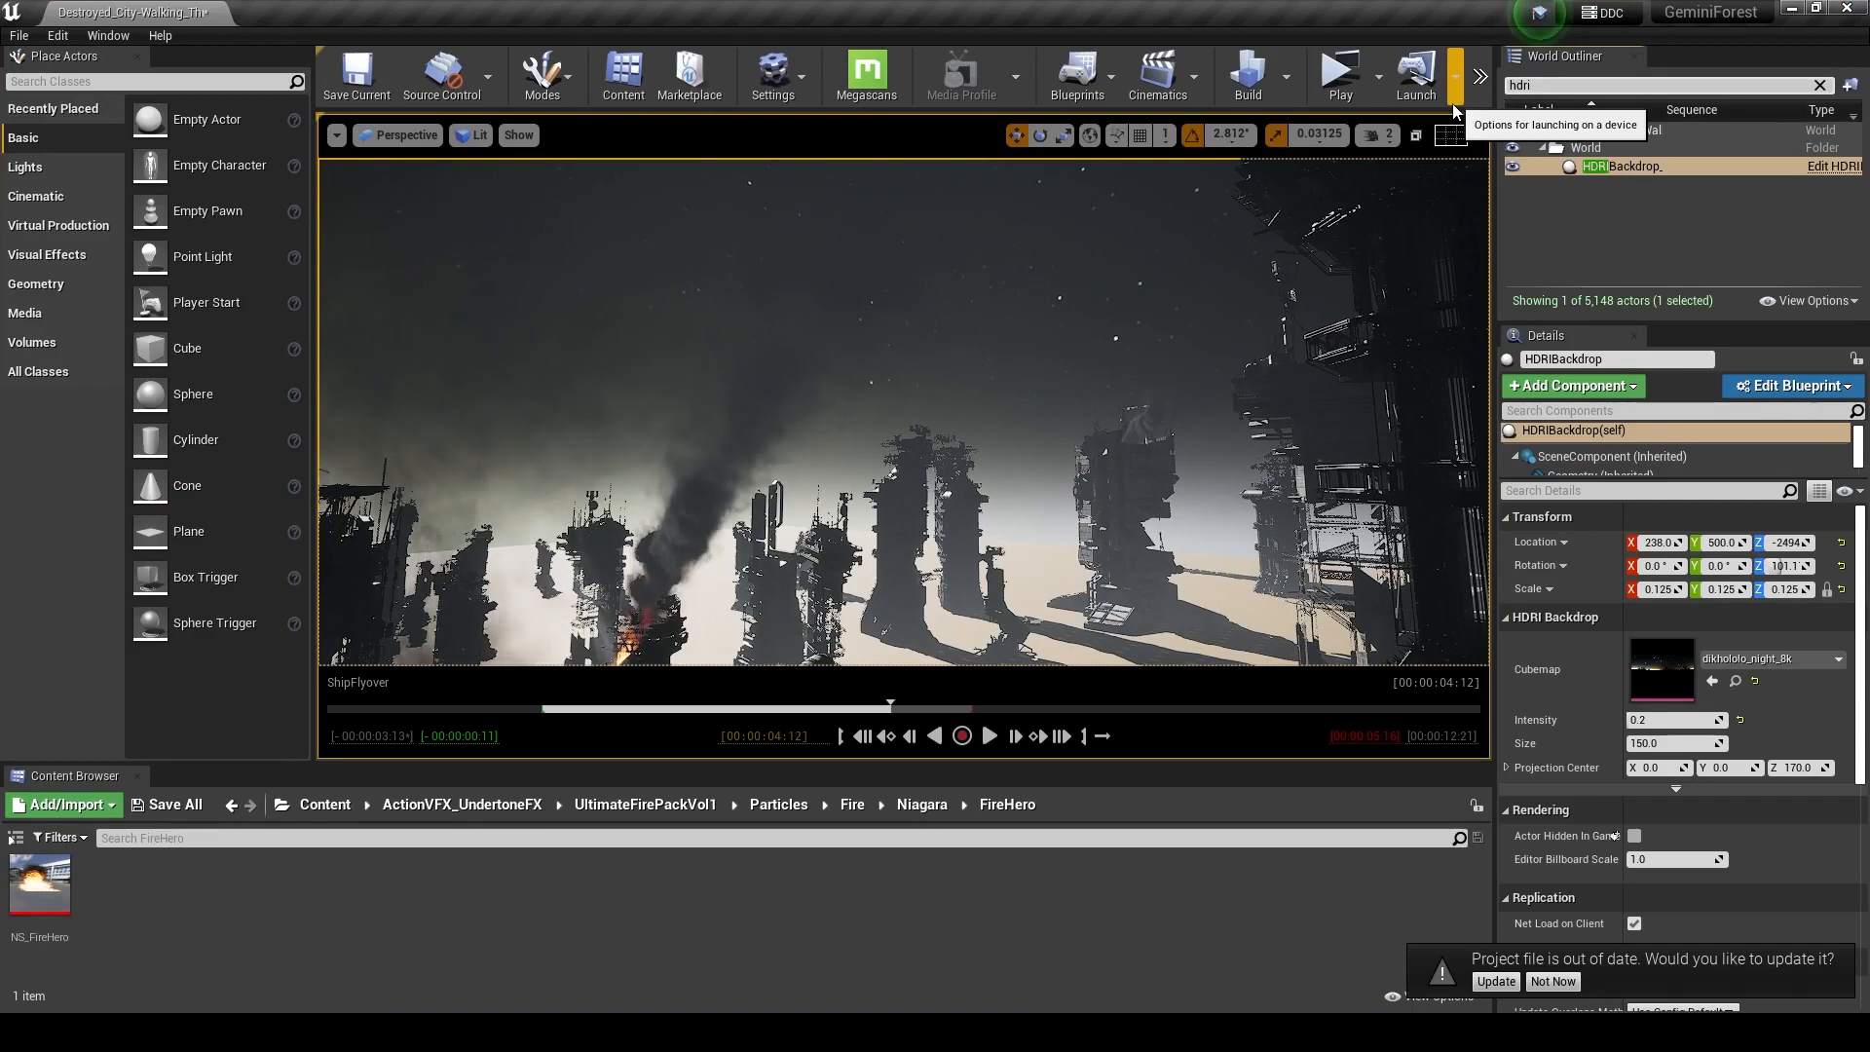
left_click(1512, 166)
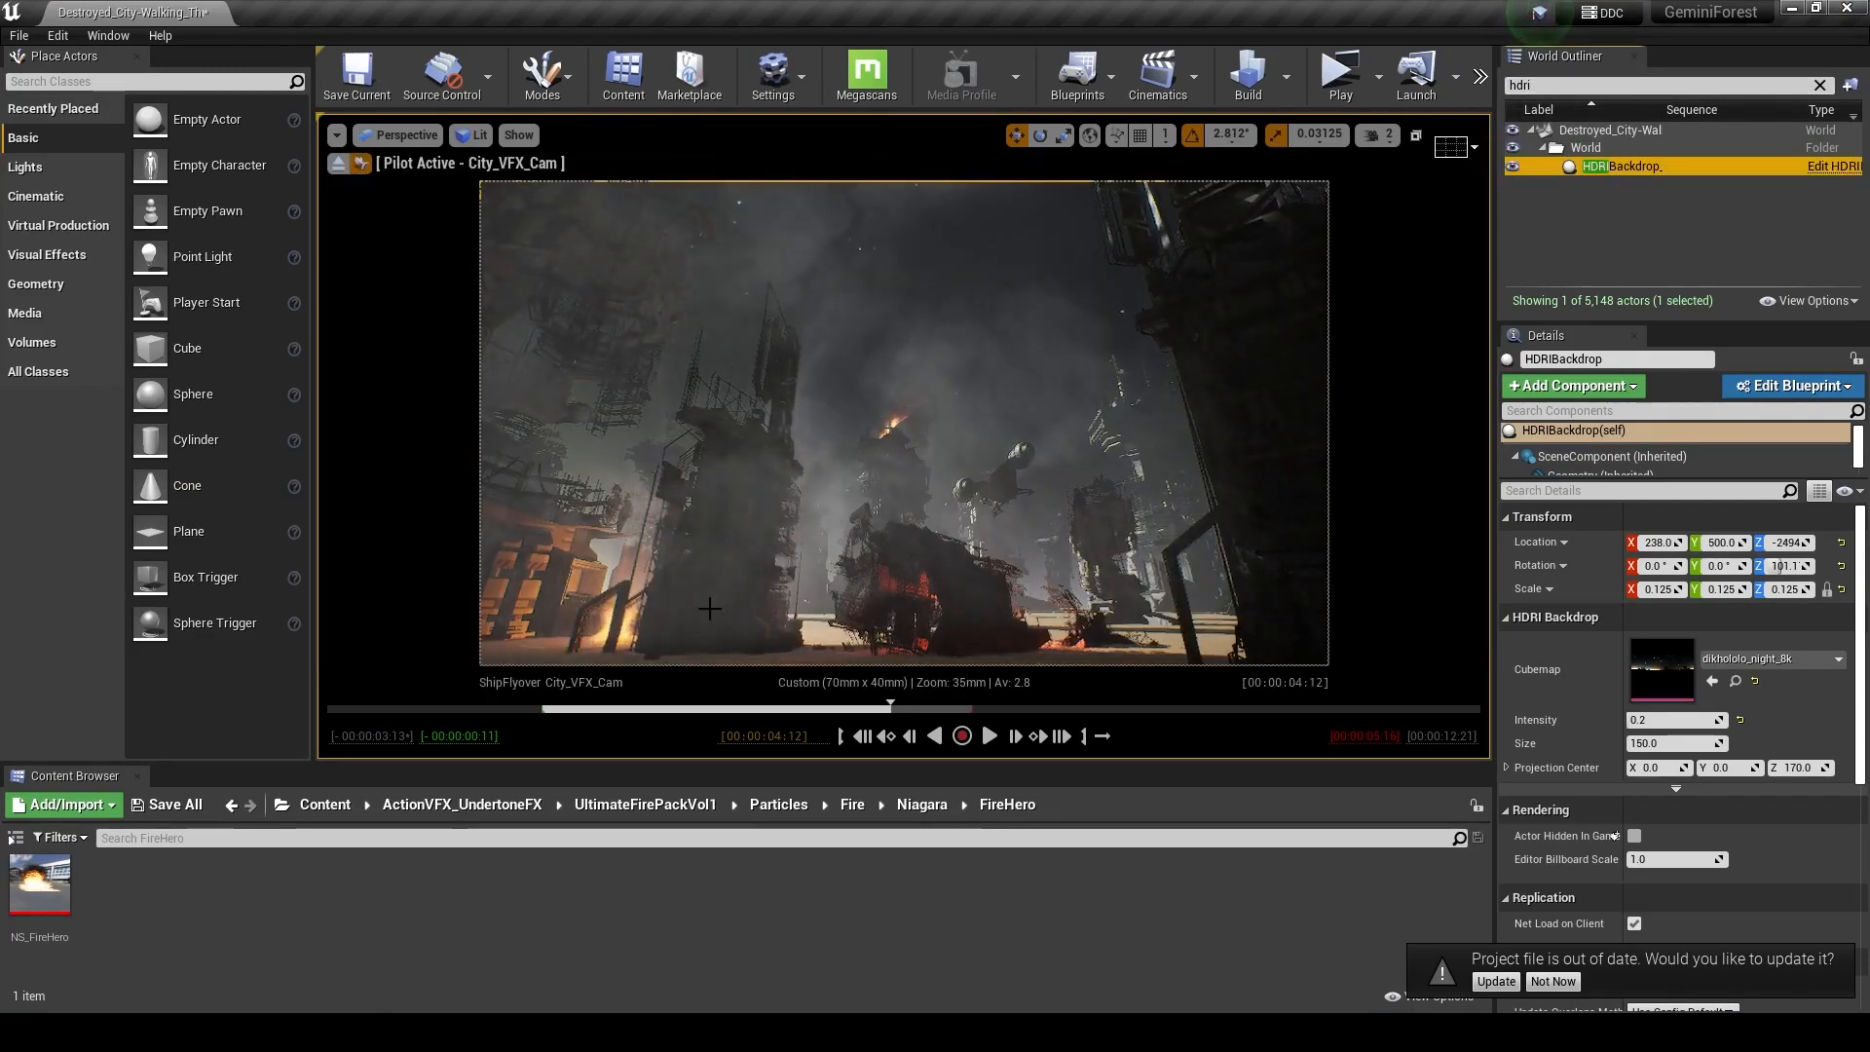
left_click(688, 708)
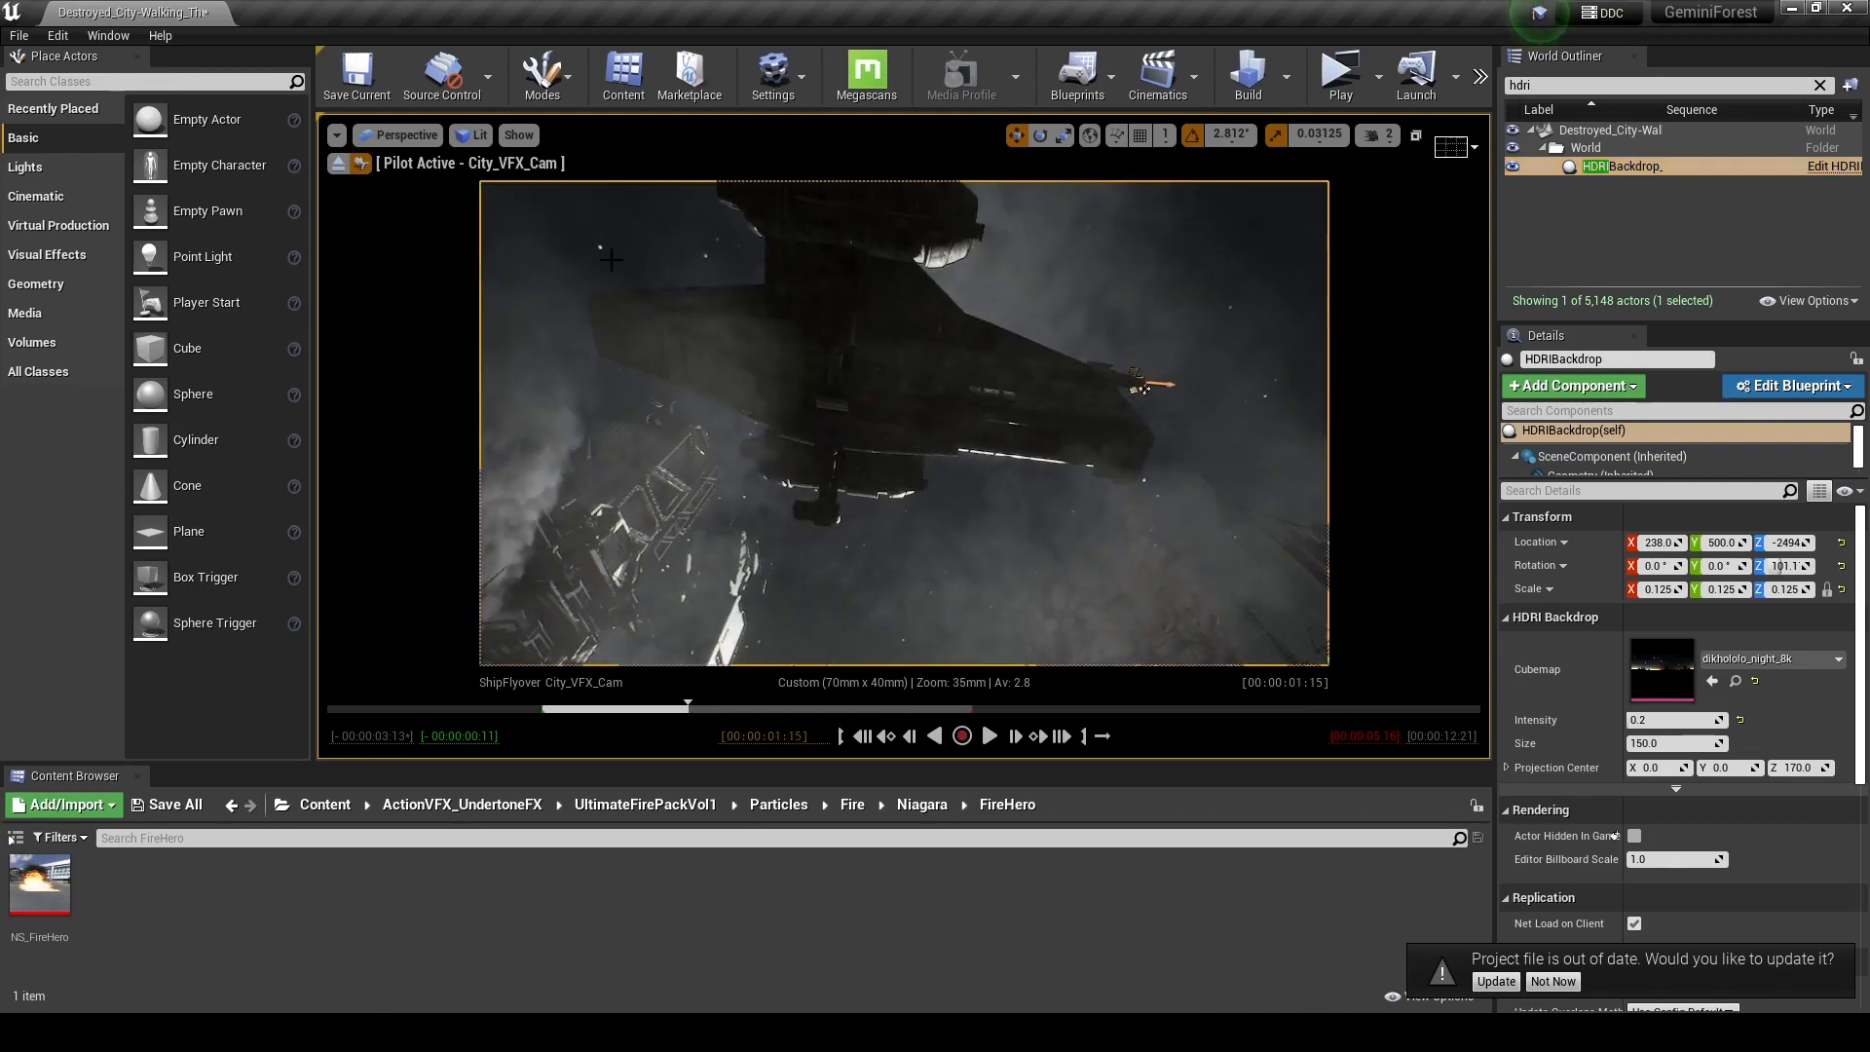
left_click_drag(687, 705, 750, 702)
left_click(1515, 164)
left_click(1515, 165)
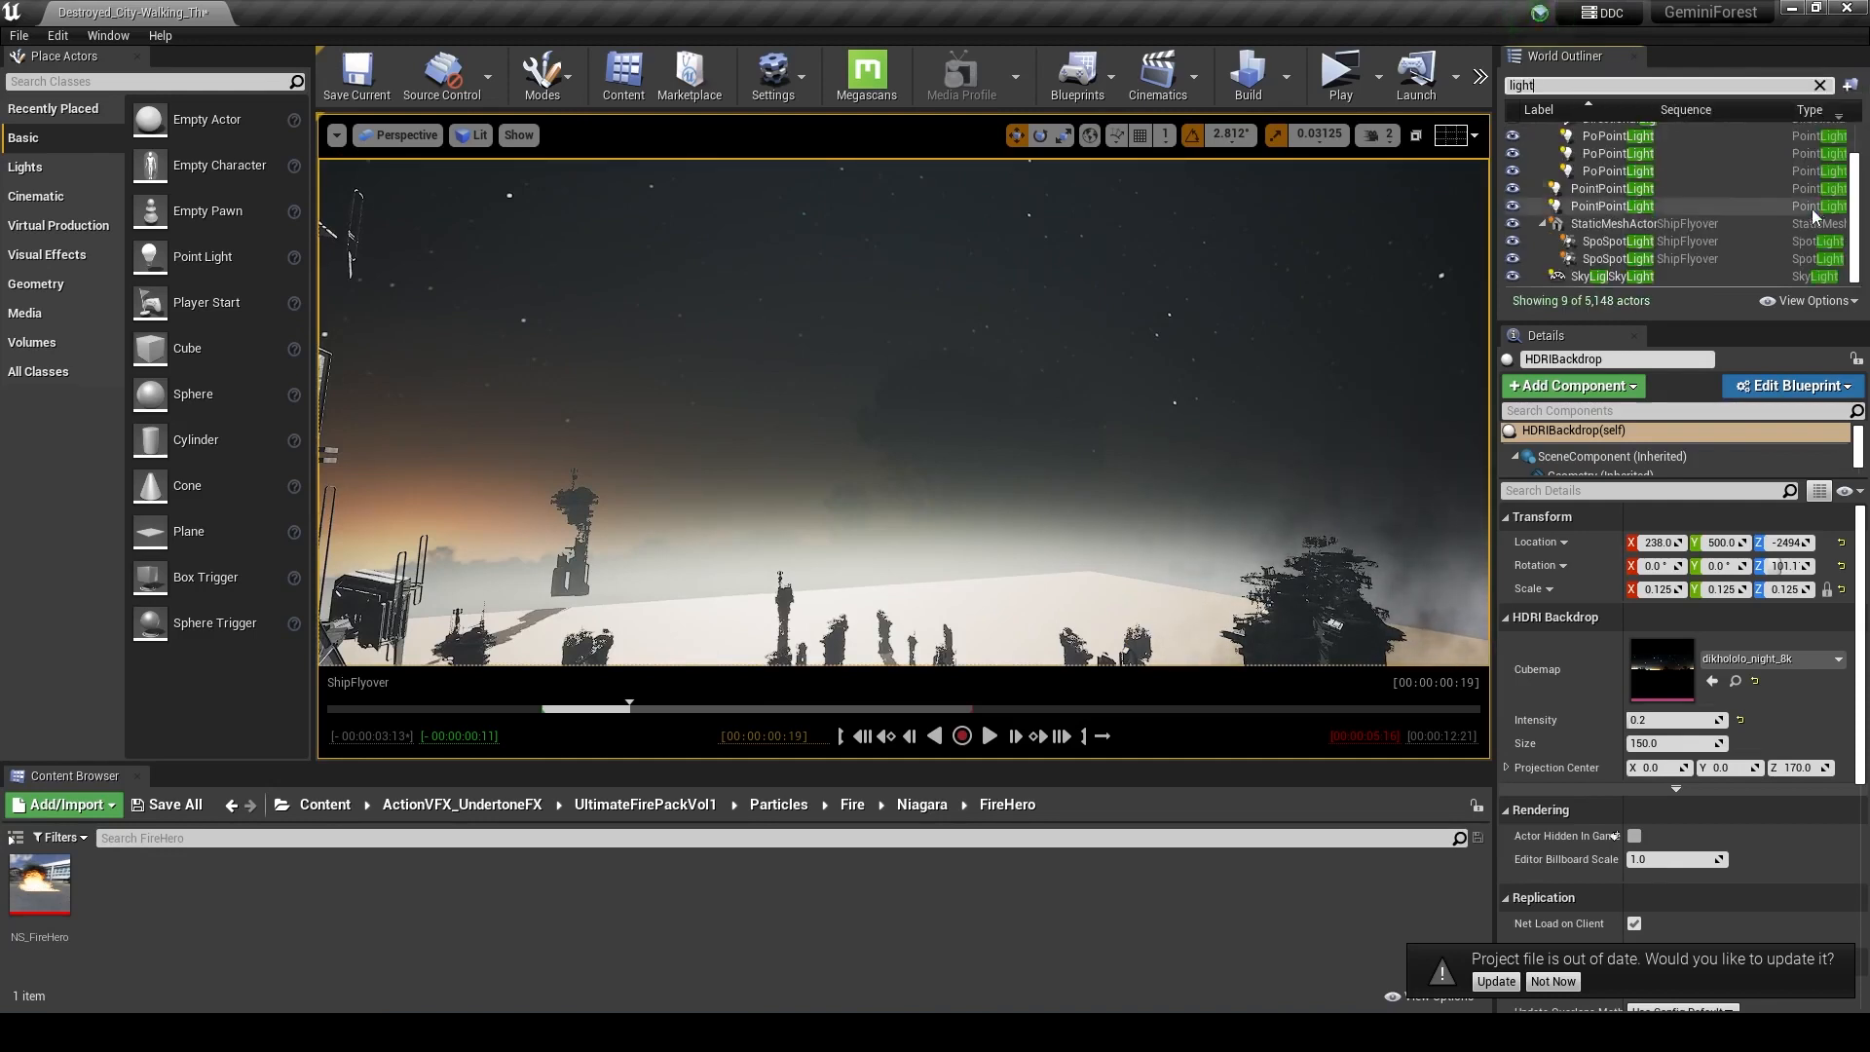
- Among the outliner's lights, select the ship's SpotLight, the SkyLight and finally the directional Light Source to check their settings
left_click(1661, 243)
left_click(1640, 277)
scroll(1625, 264, "up", 2)
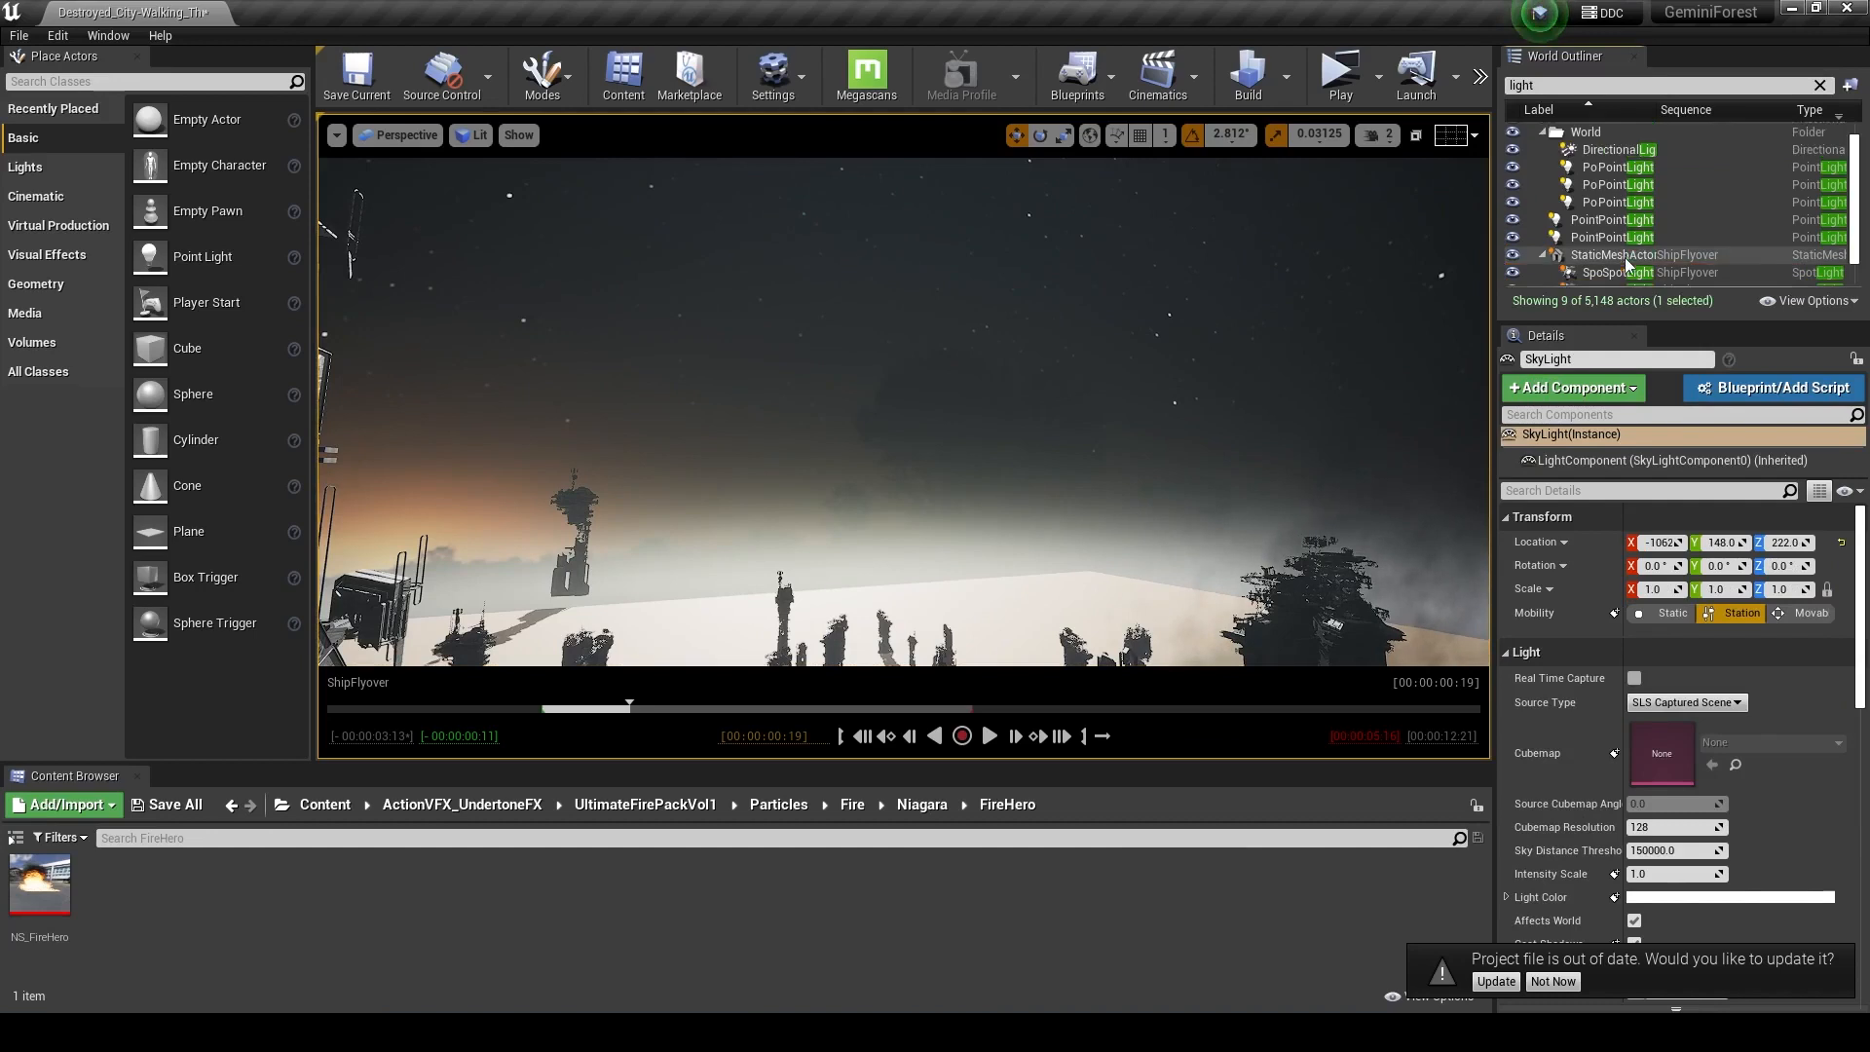
left_click(1612, 149)
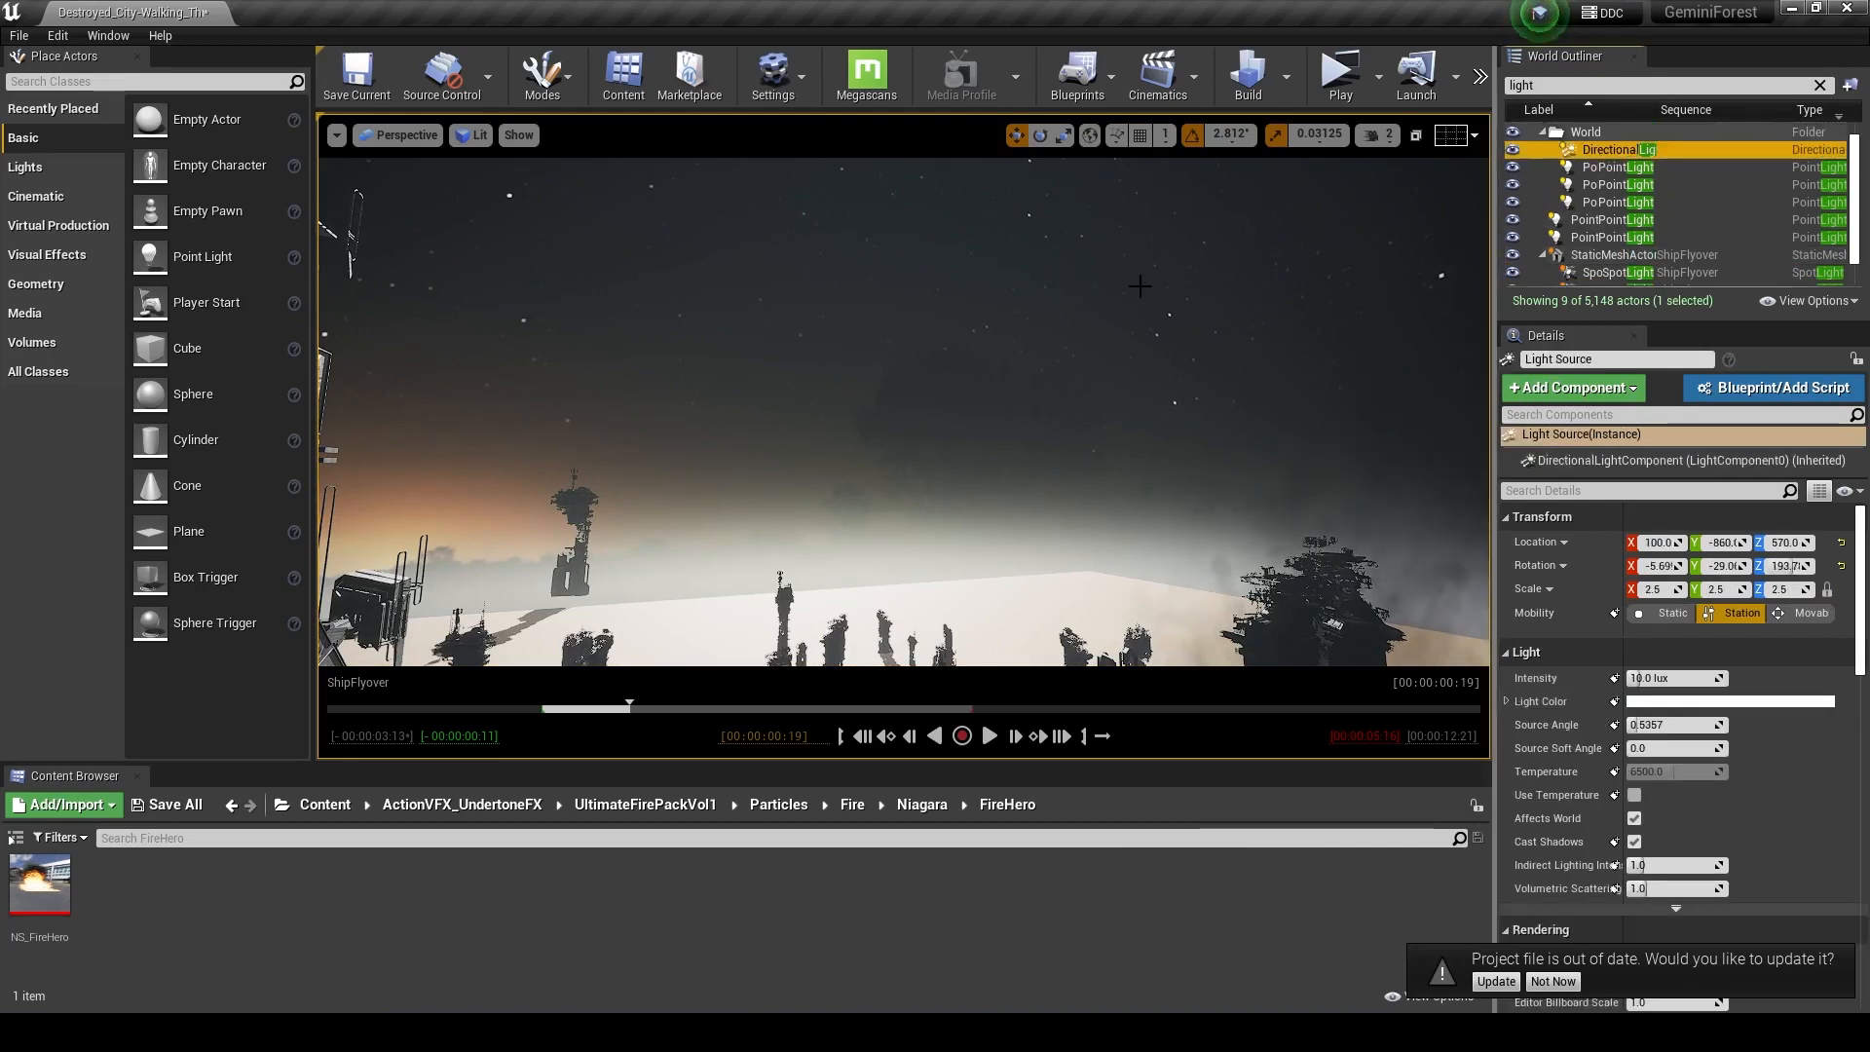
- Hide the directional Light Source and view the darkened city through City_VFX_Cam
left_click(1513, 150)
right_click_drag(1218, 302, 1081, 332)
left_click(399, 134)
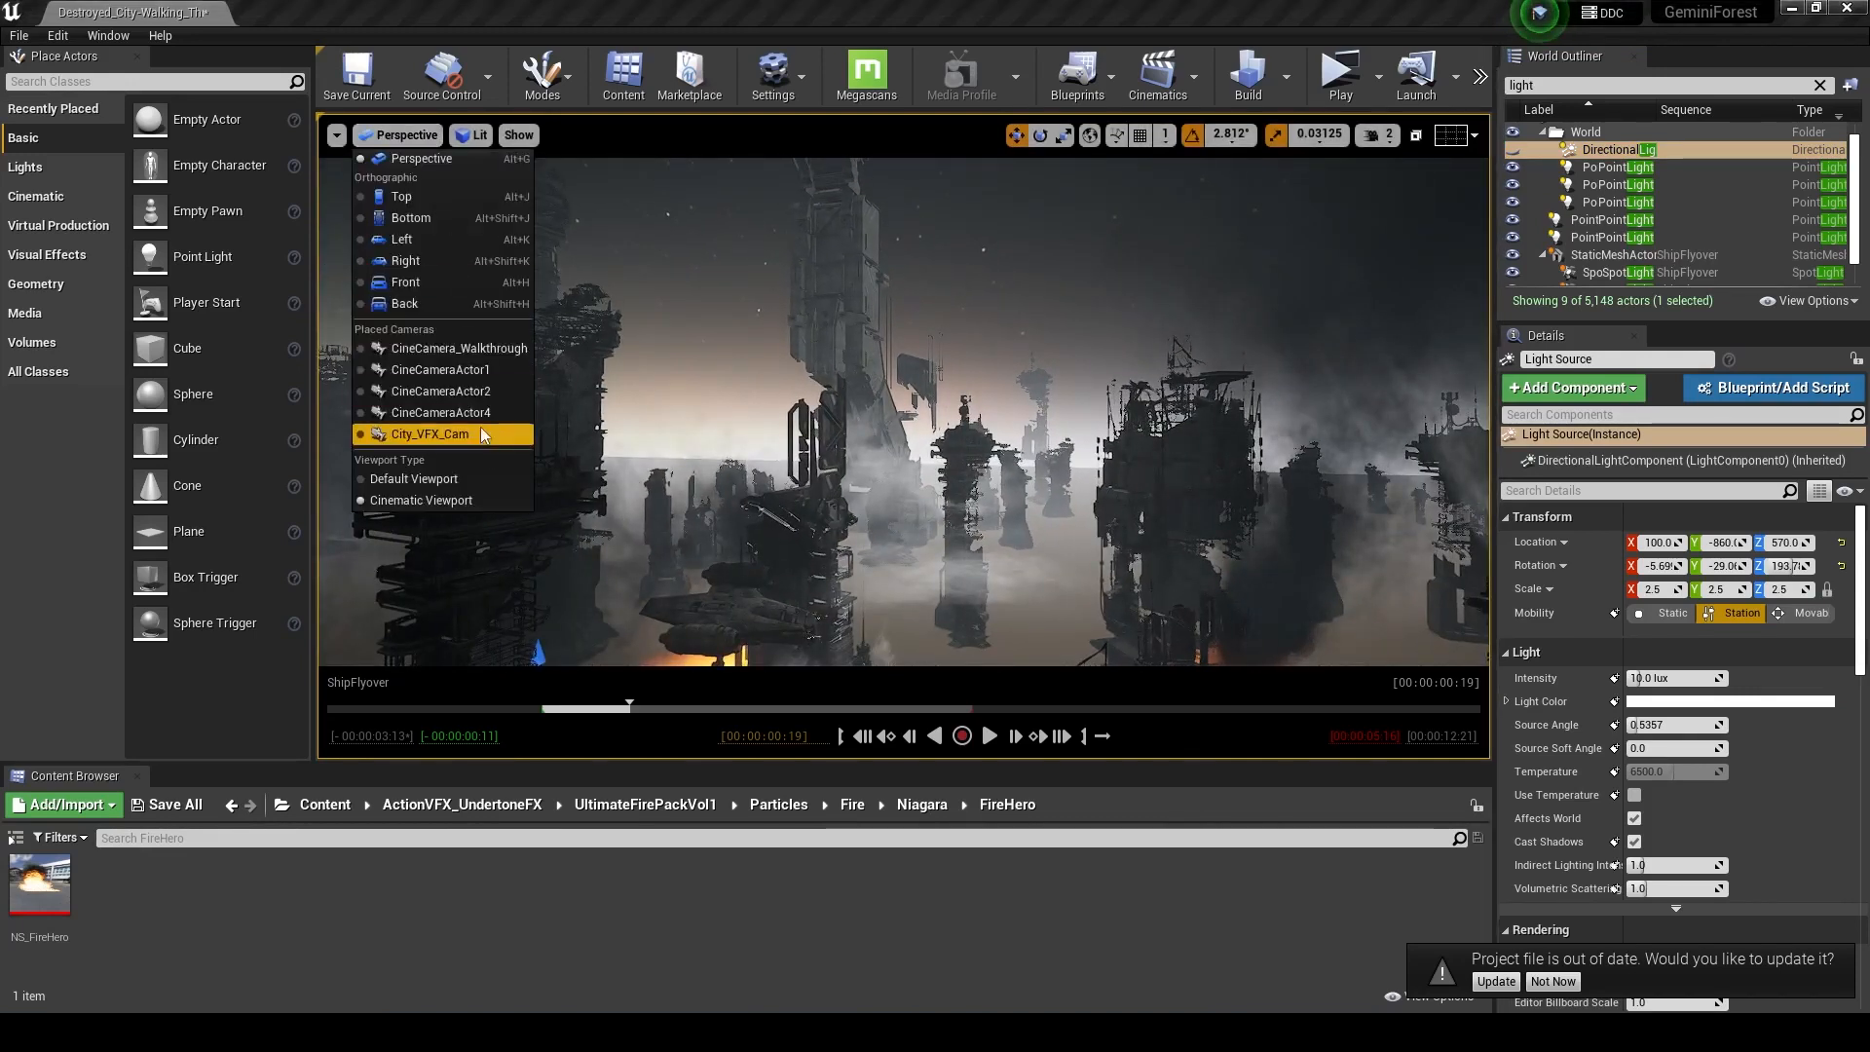
left_click(484, 435)
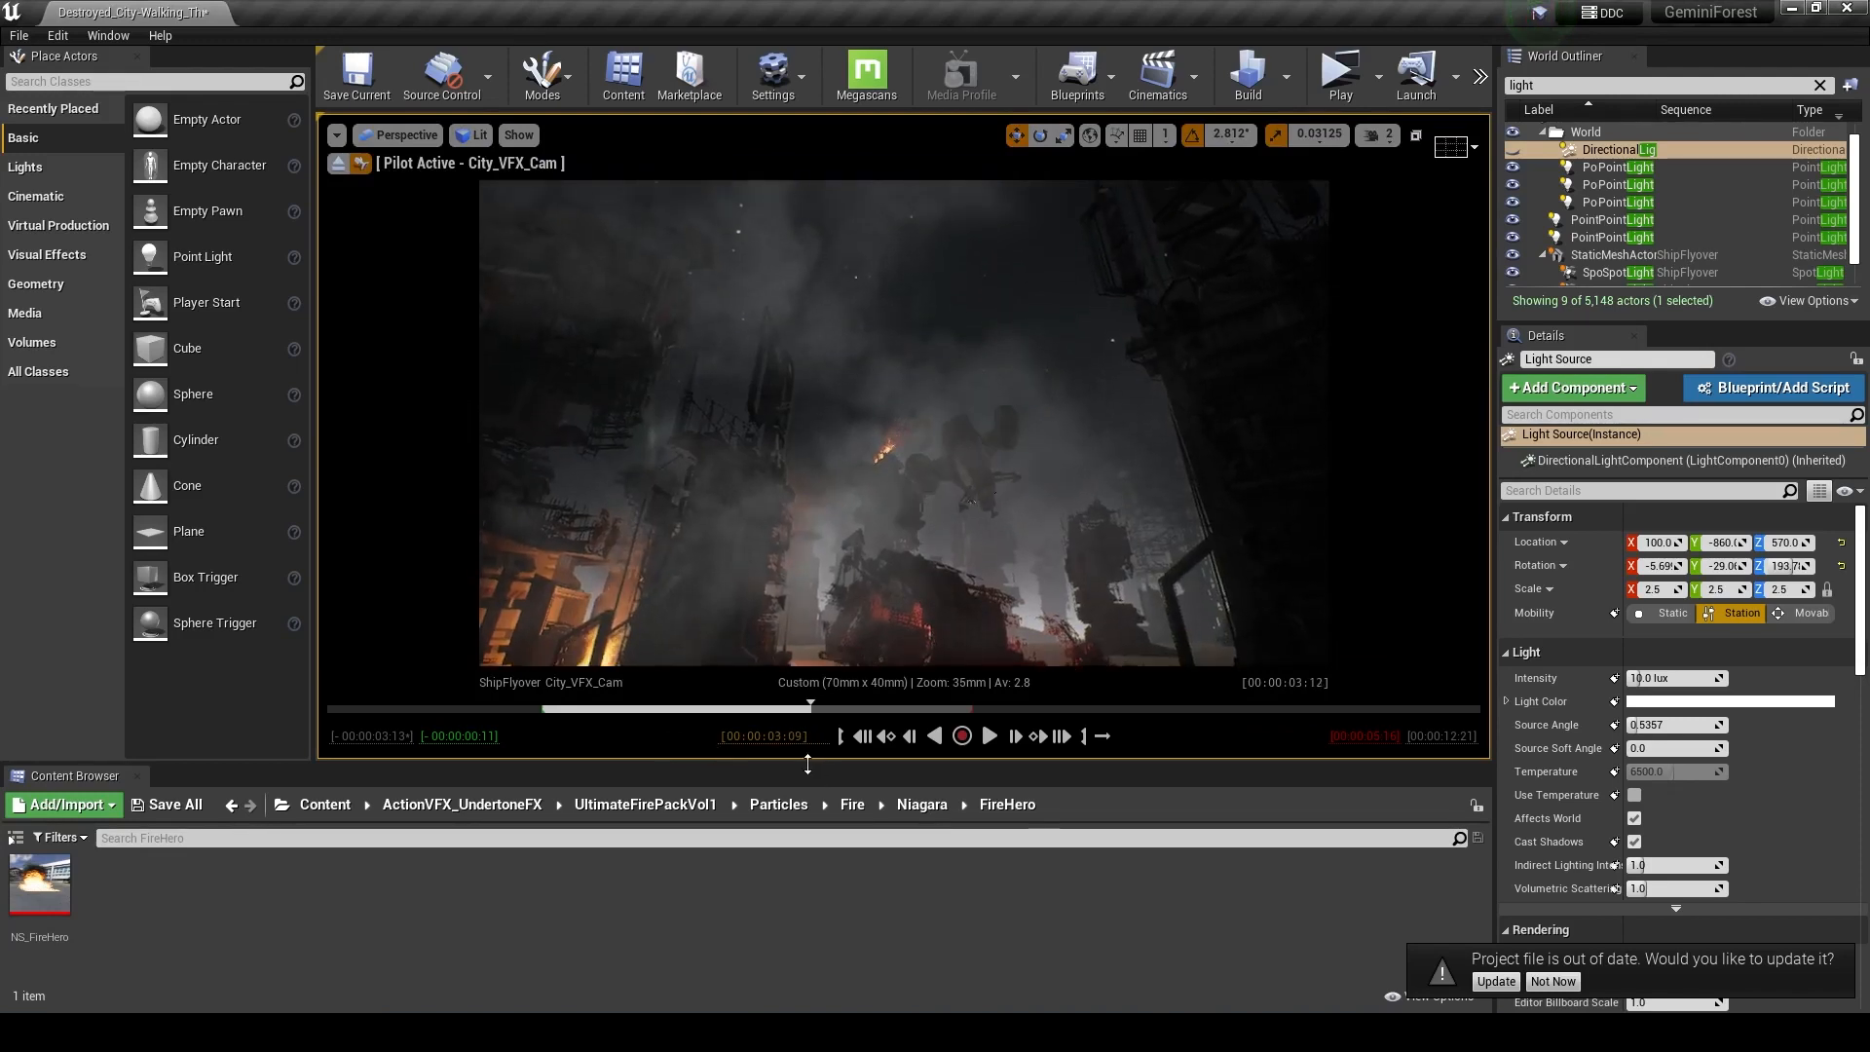
- Compare Path Tracing and Lit modes without the Light Source at 00:00:00:05, then make the light visible again
left_click(474, 134)
left_click(501, 345)
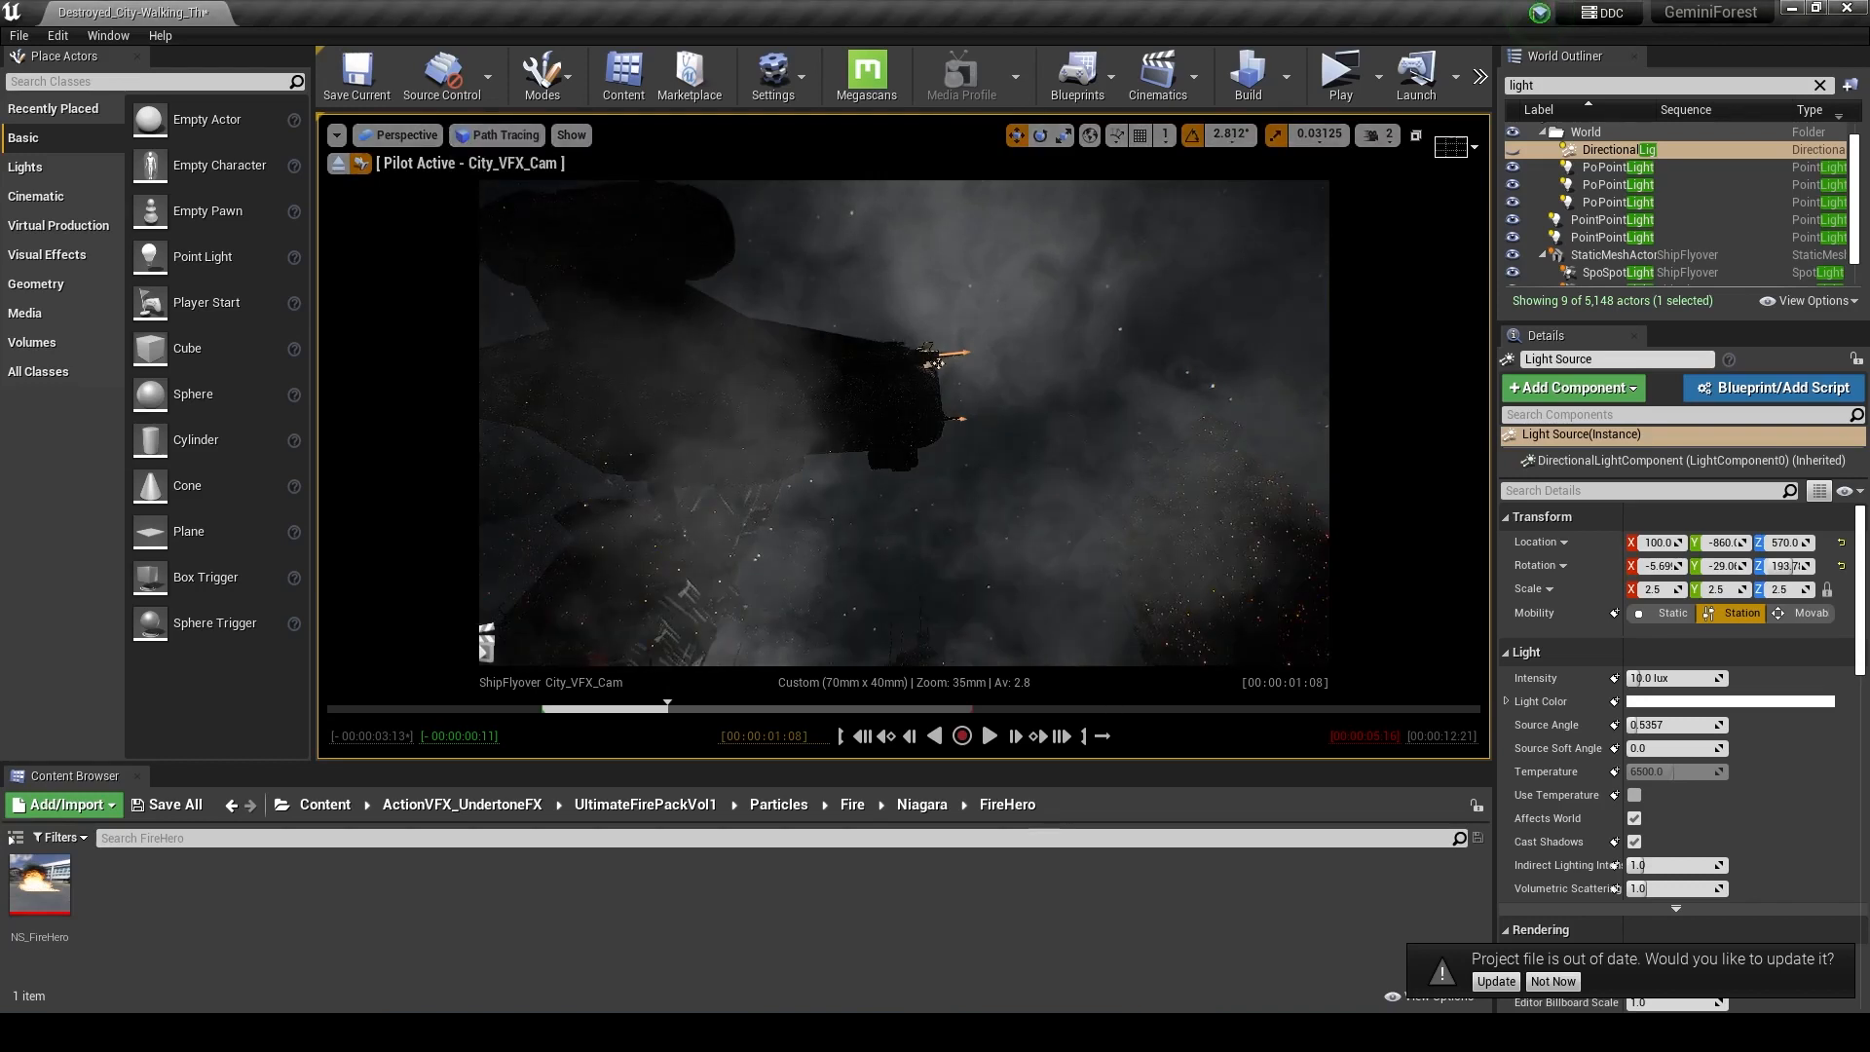
left_click(589, 709)
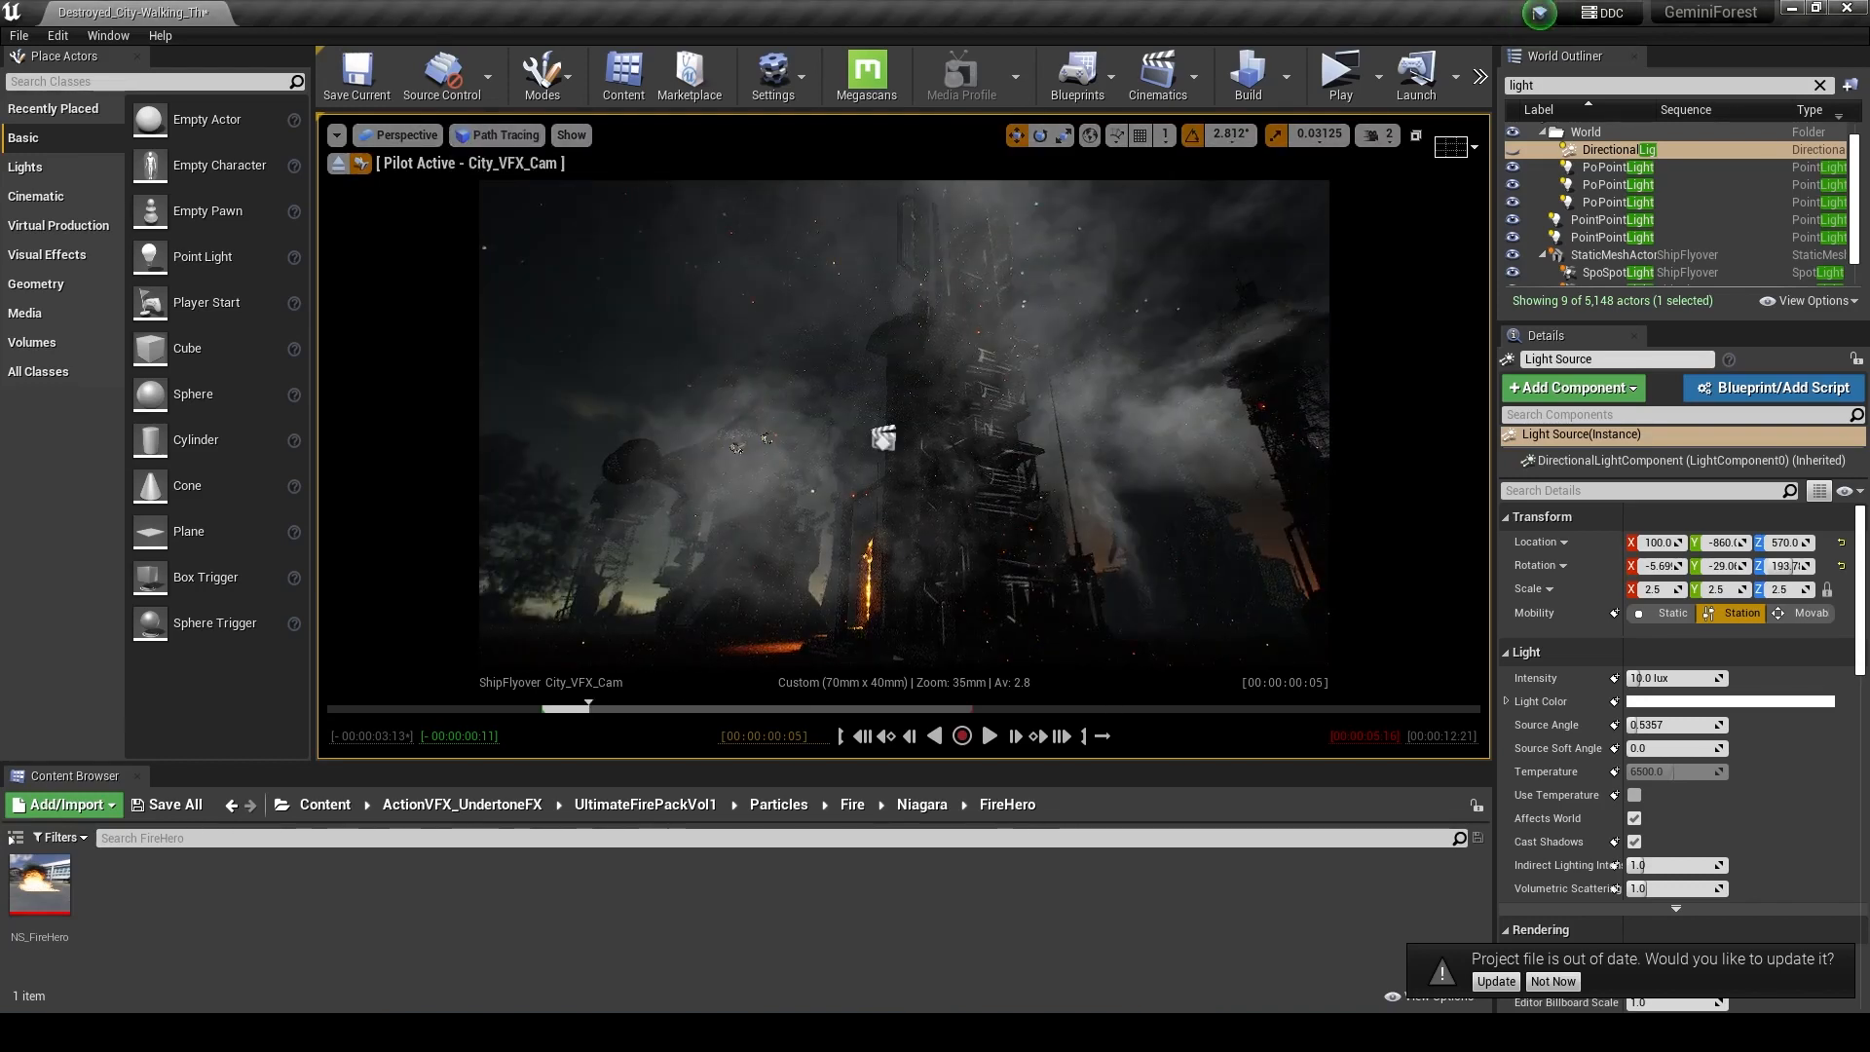
left_click(498, 134)
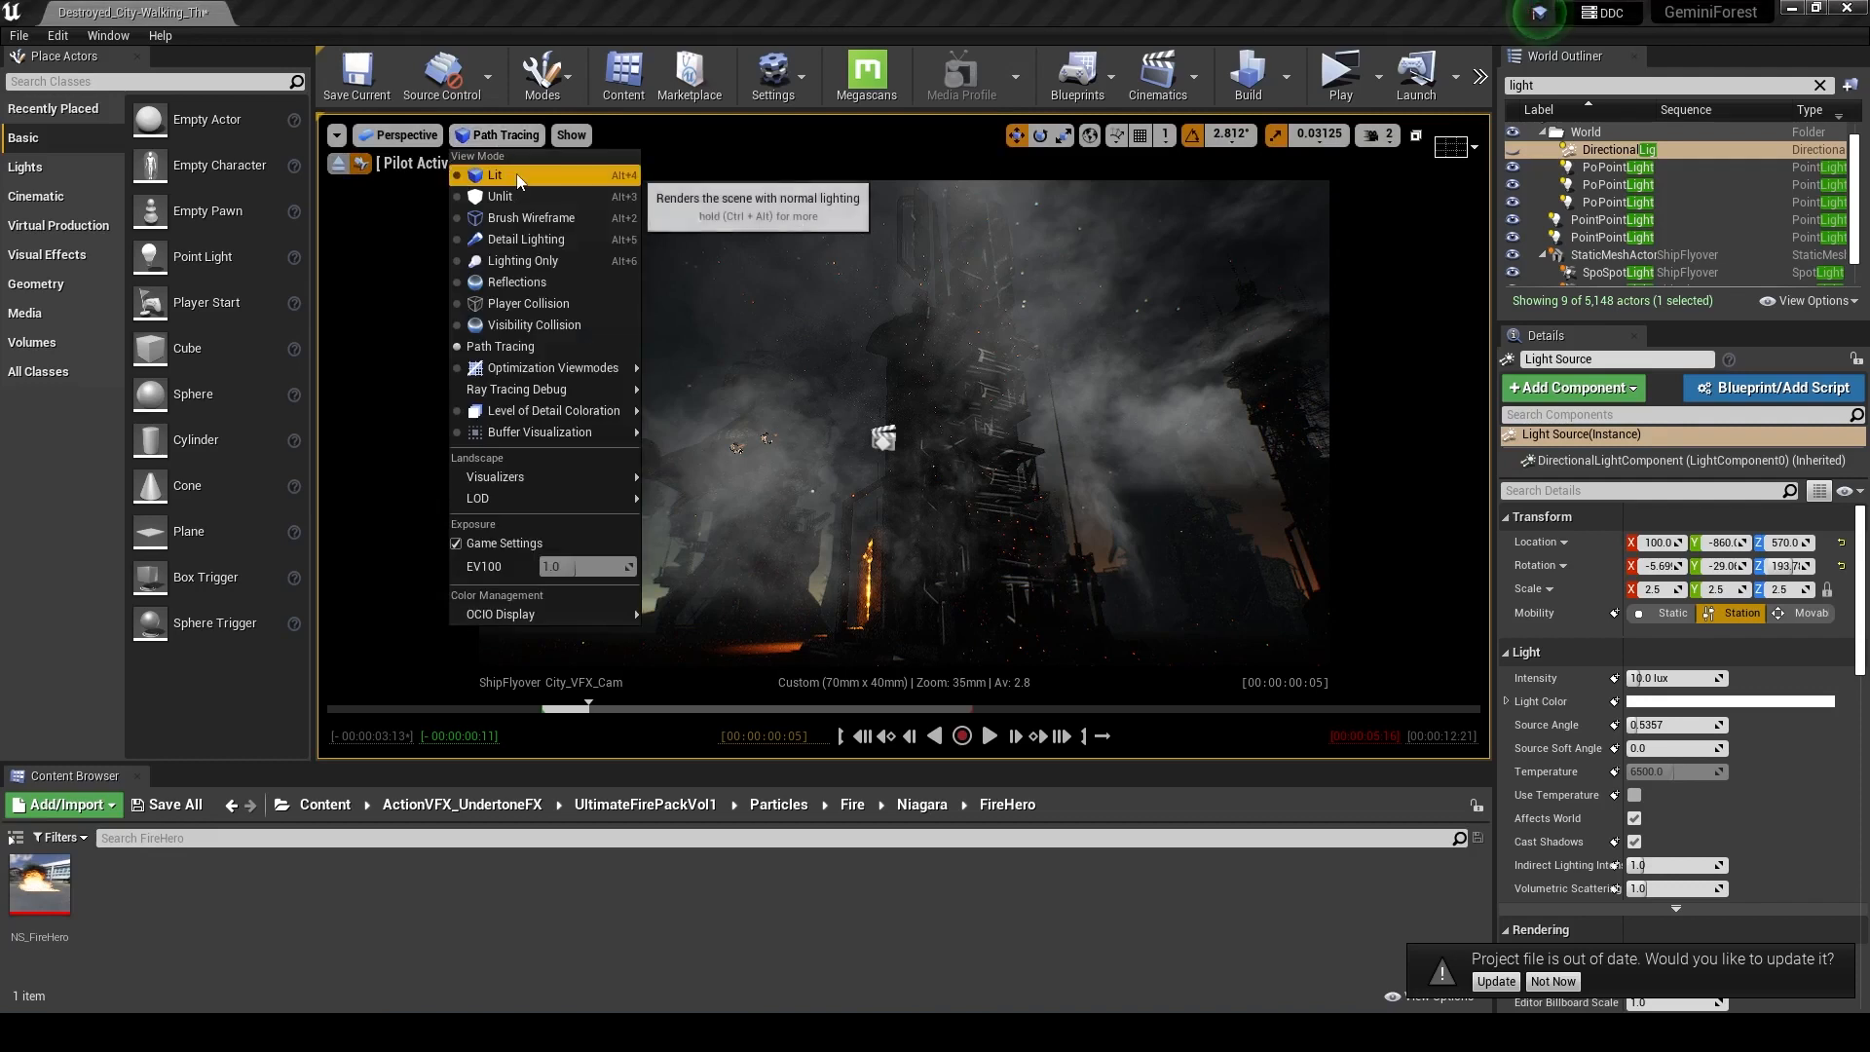
left_click(517, 174)
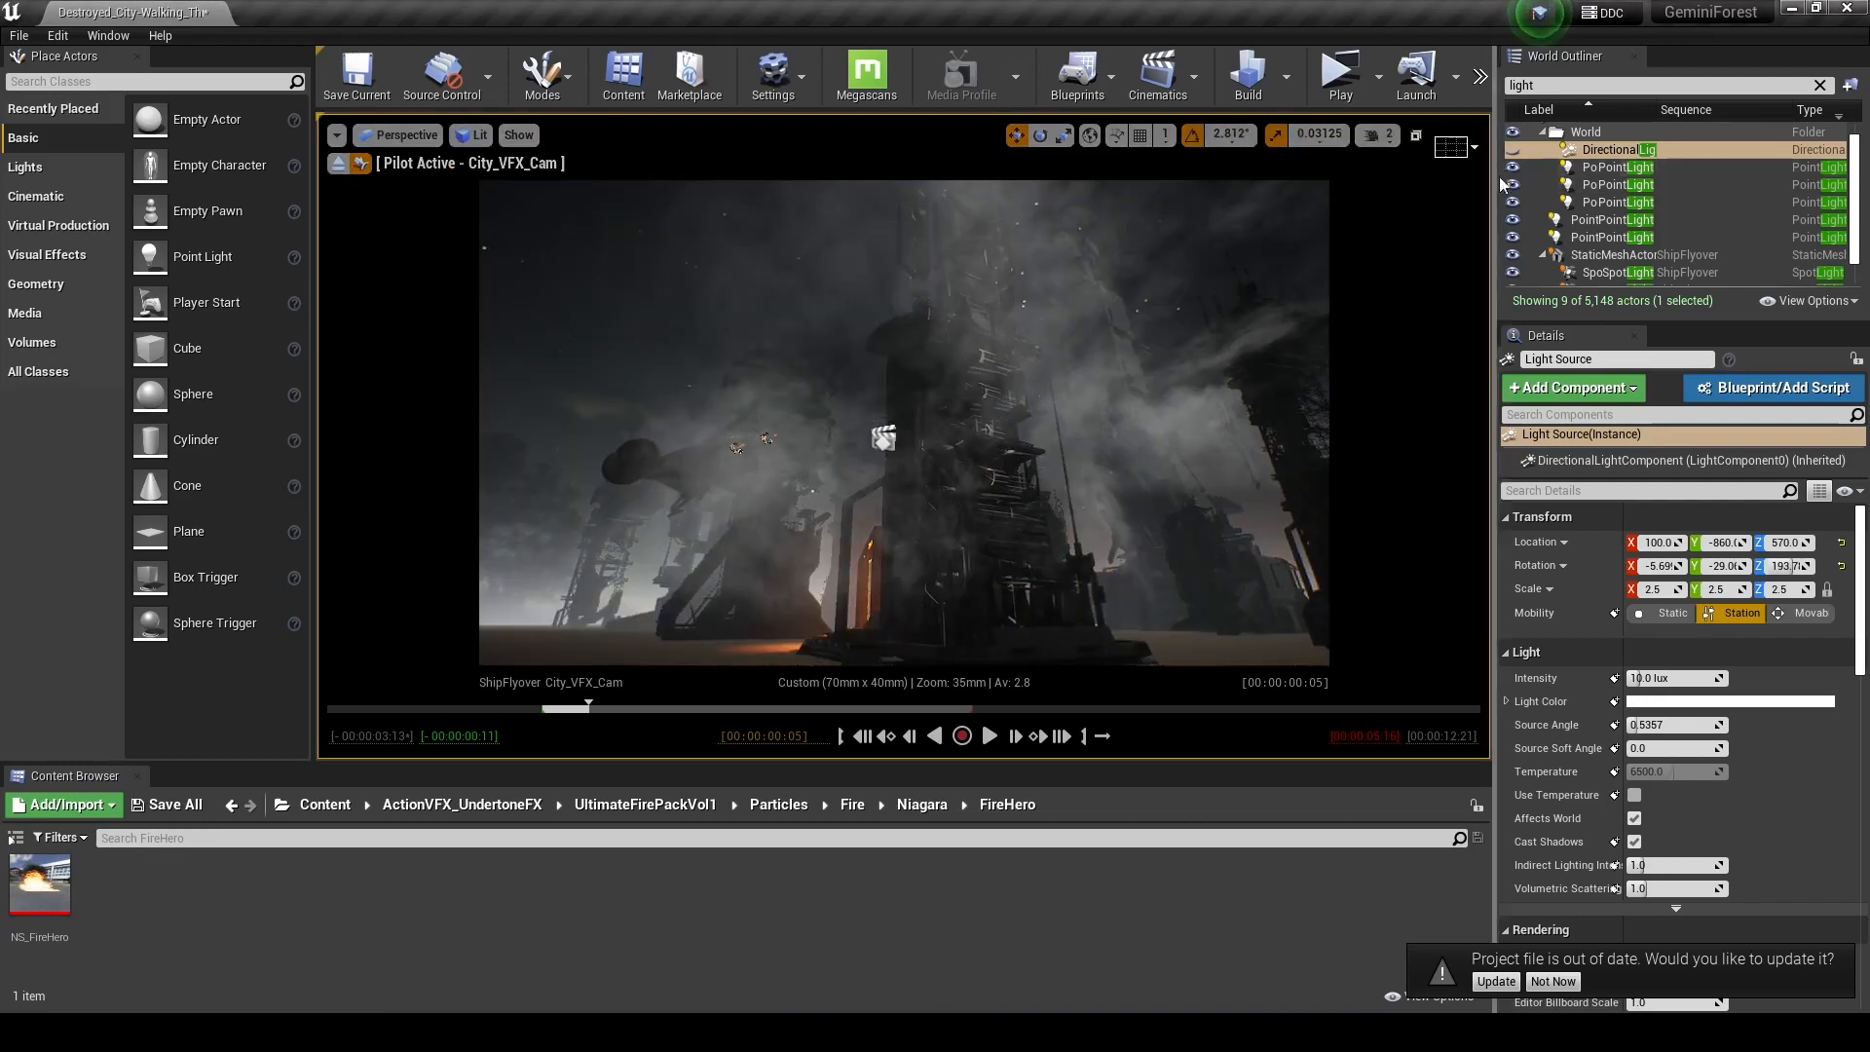
left_click(1513, 149)
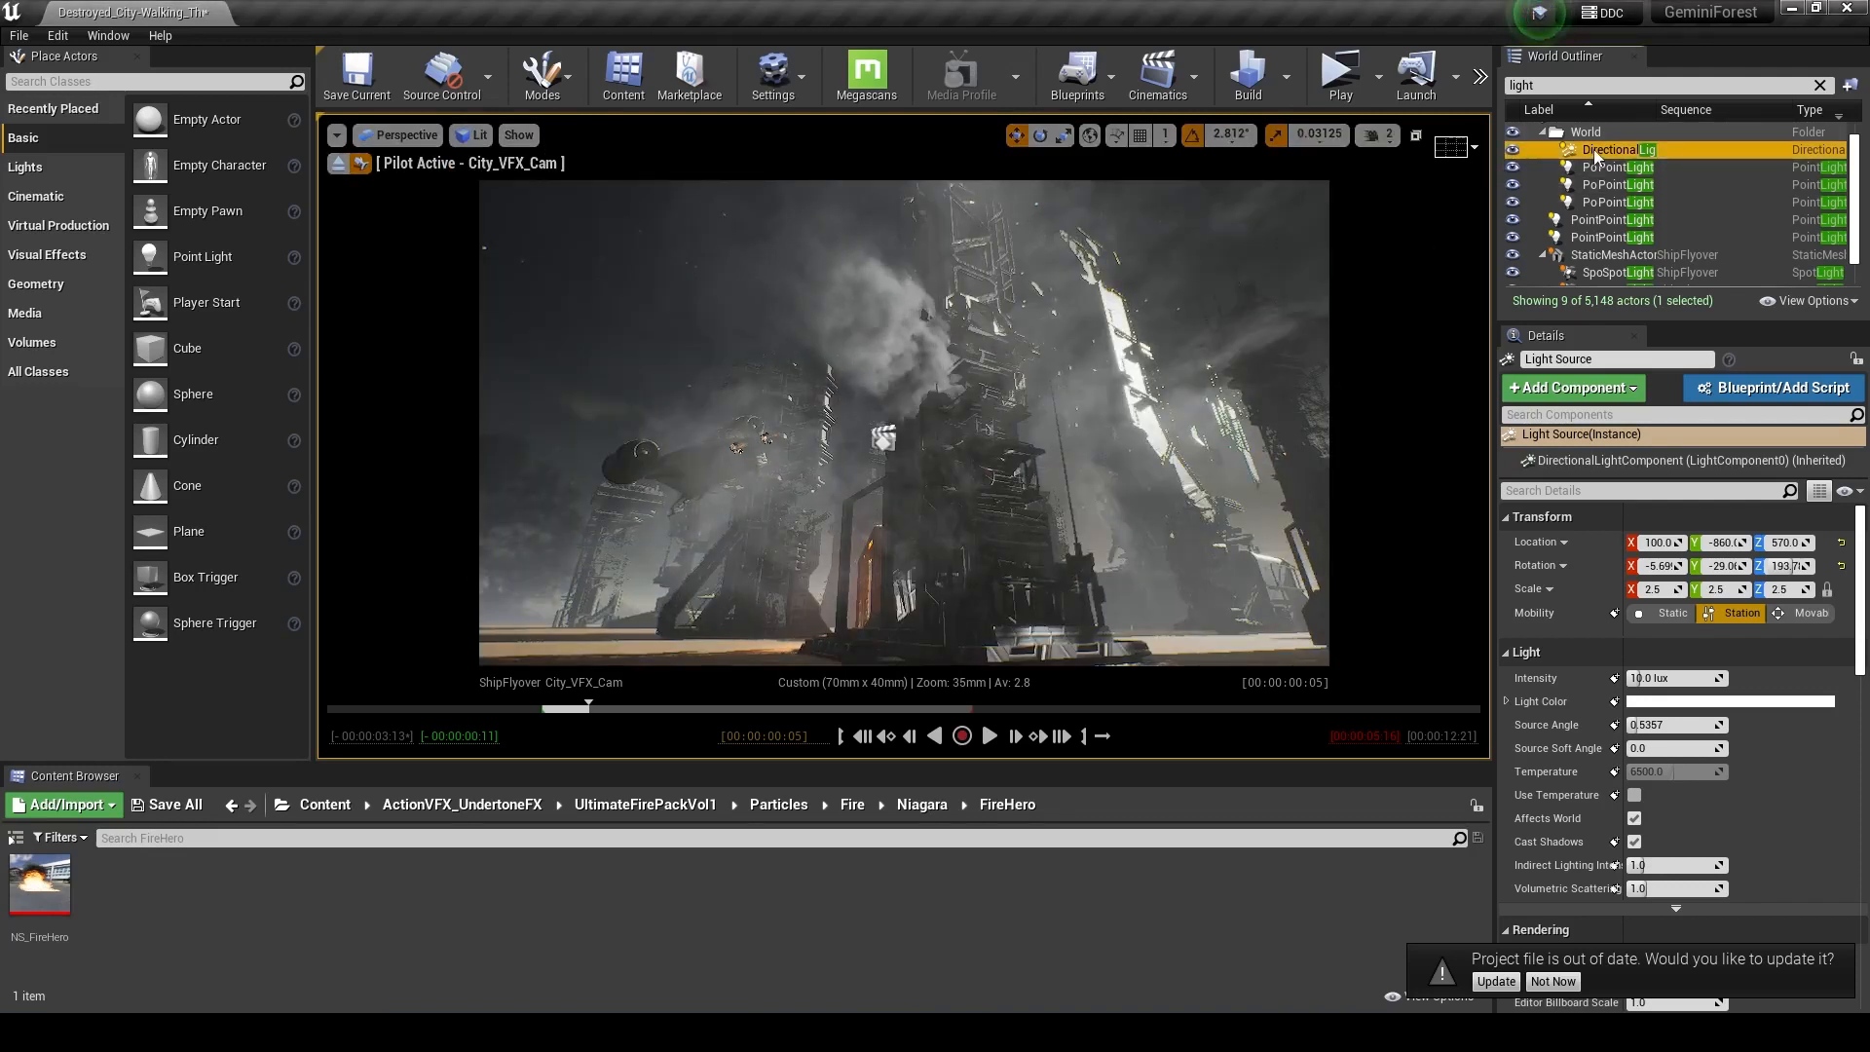
- Stop piloting the camera, activate the Rotate tool and examine the Light Source's shadows across the city from a free view
right_click_drag(1198, 438, 1285, 405)
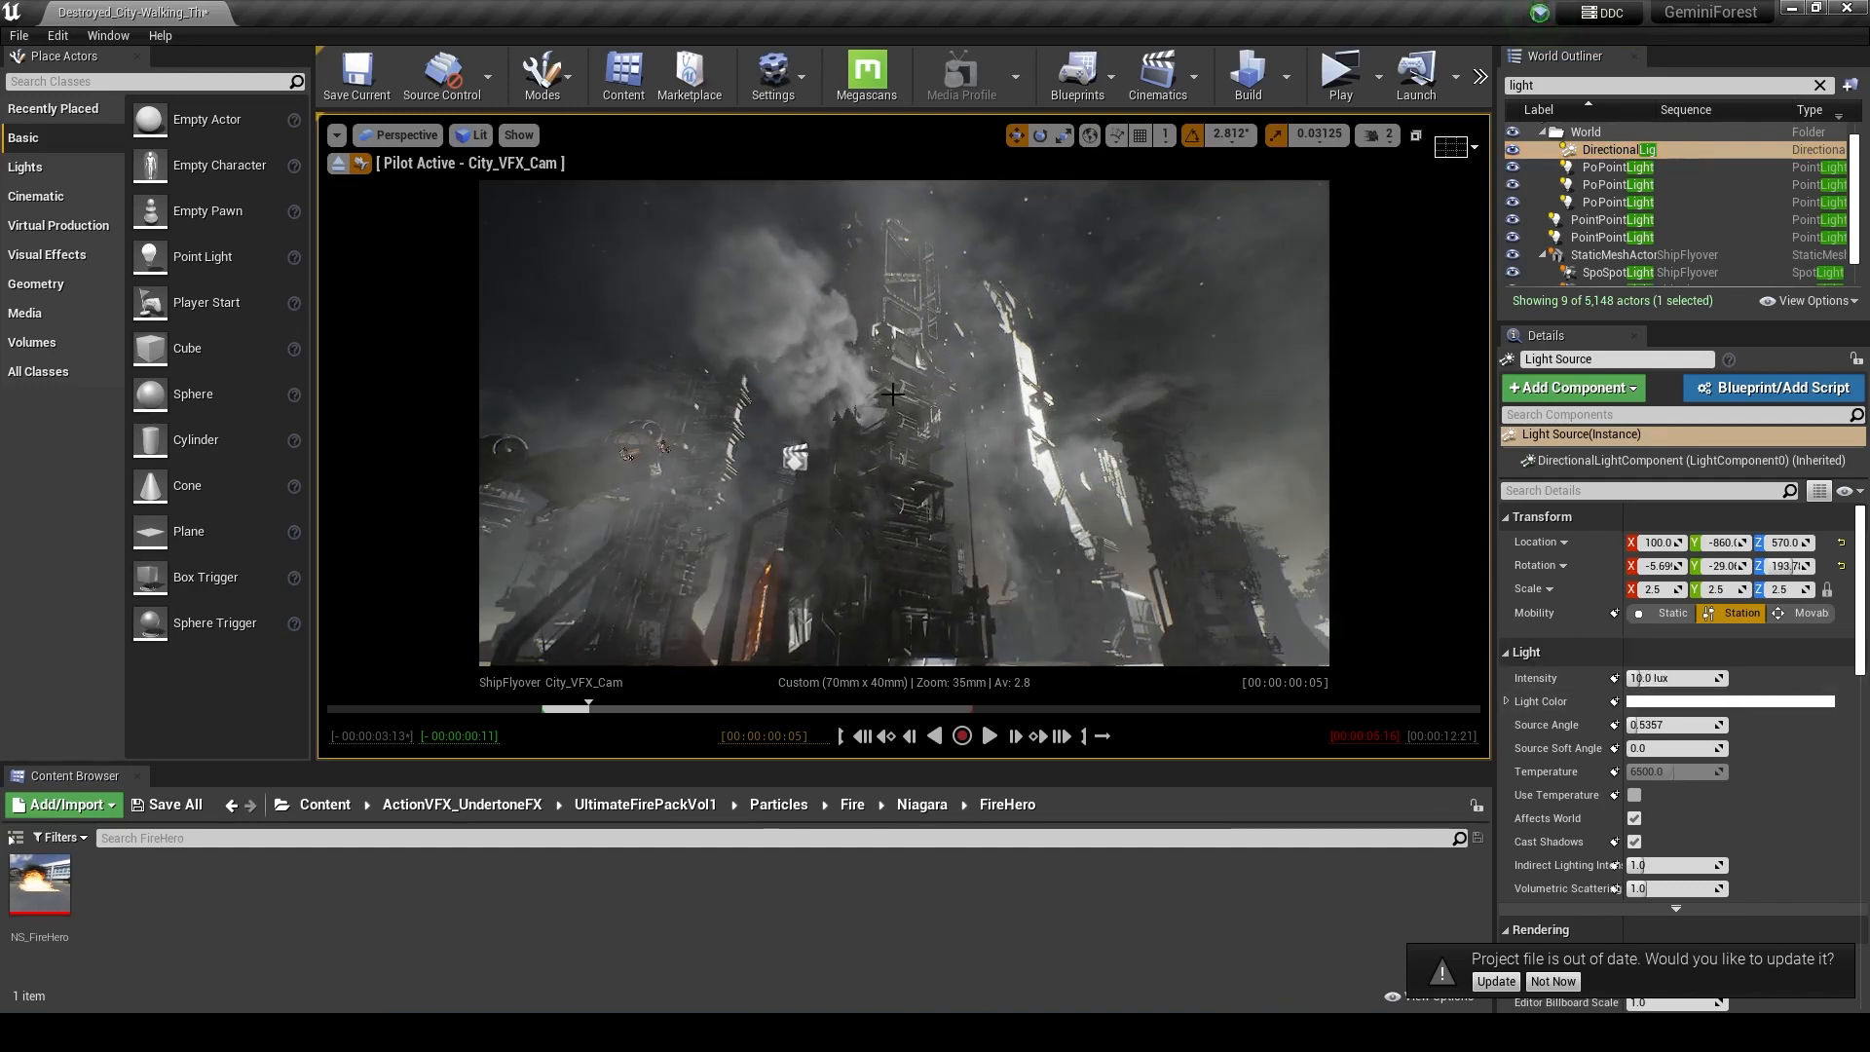
left_click(338, 163)
key("e")
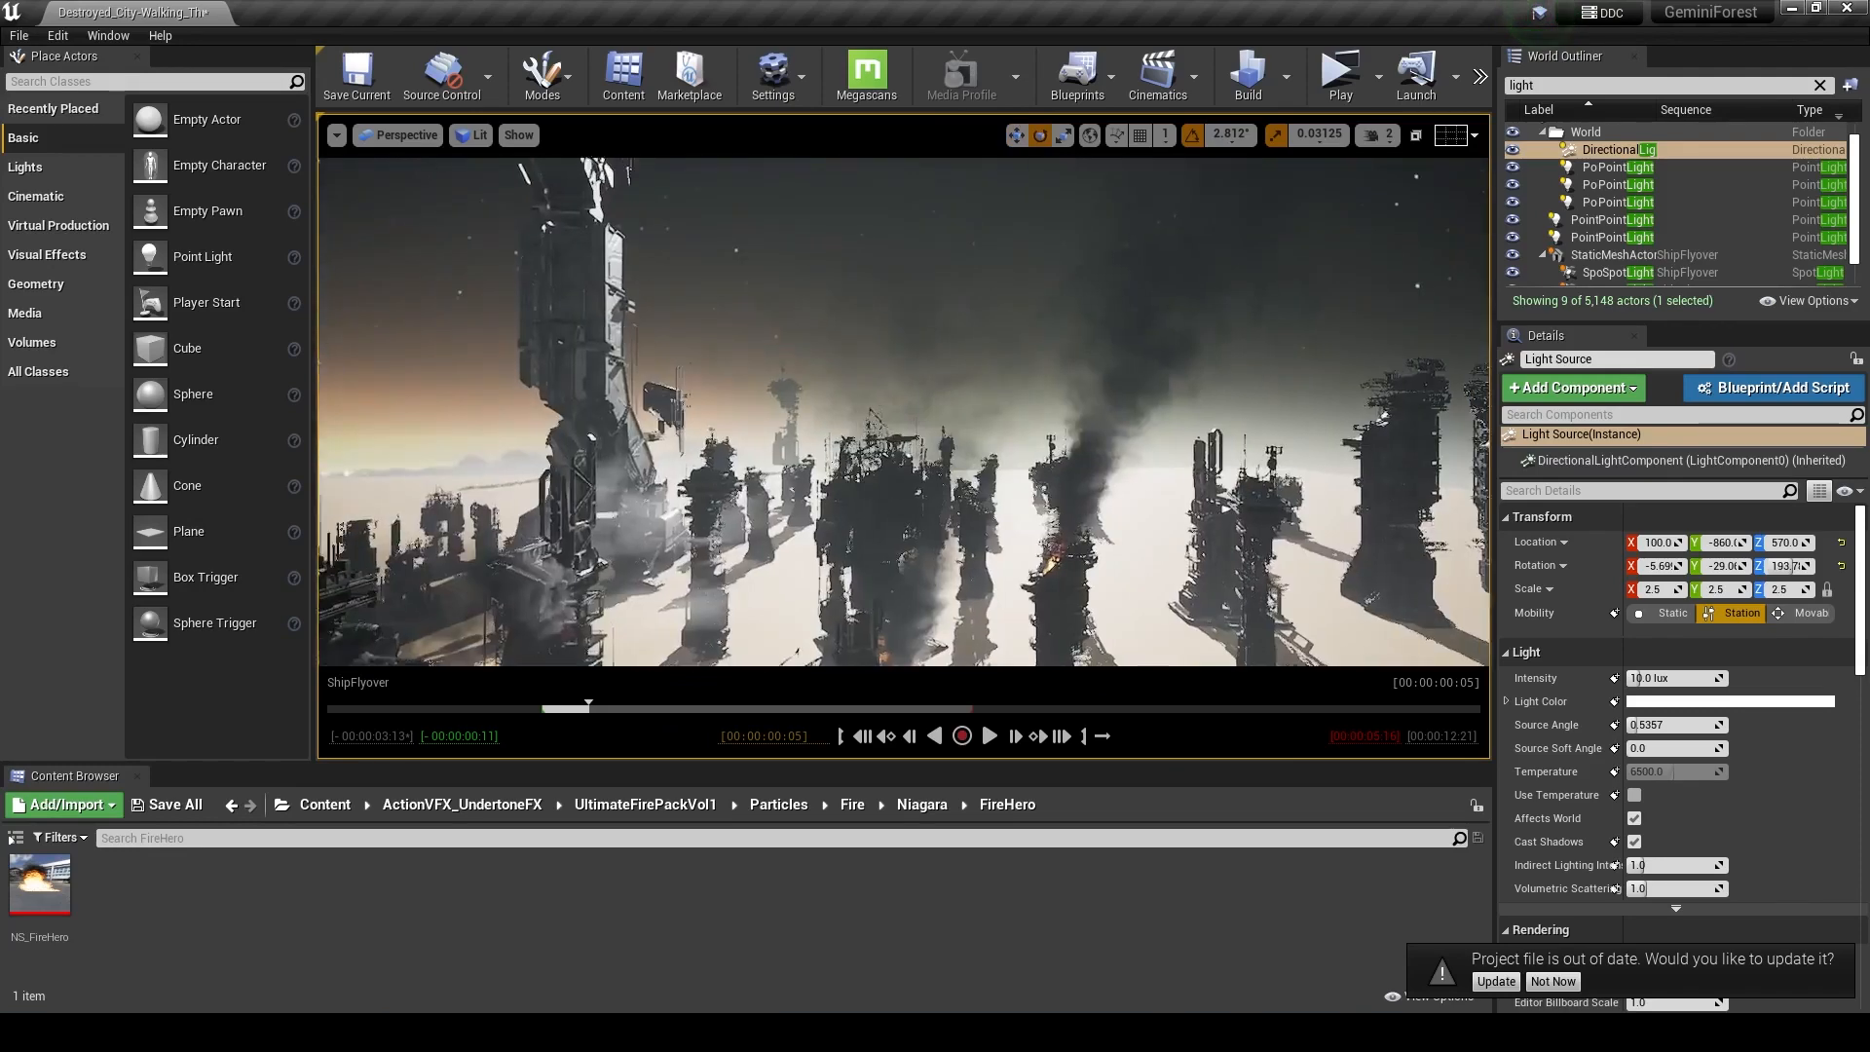
right_click_drag(983, 453, 1076, 584)
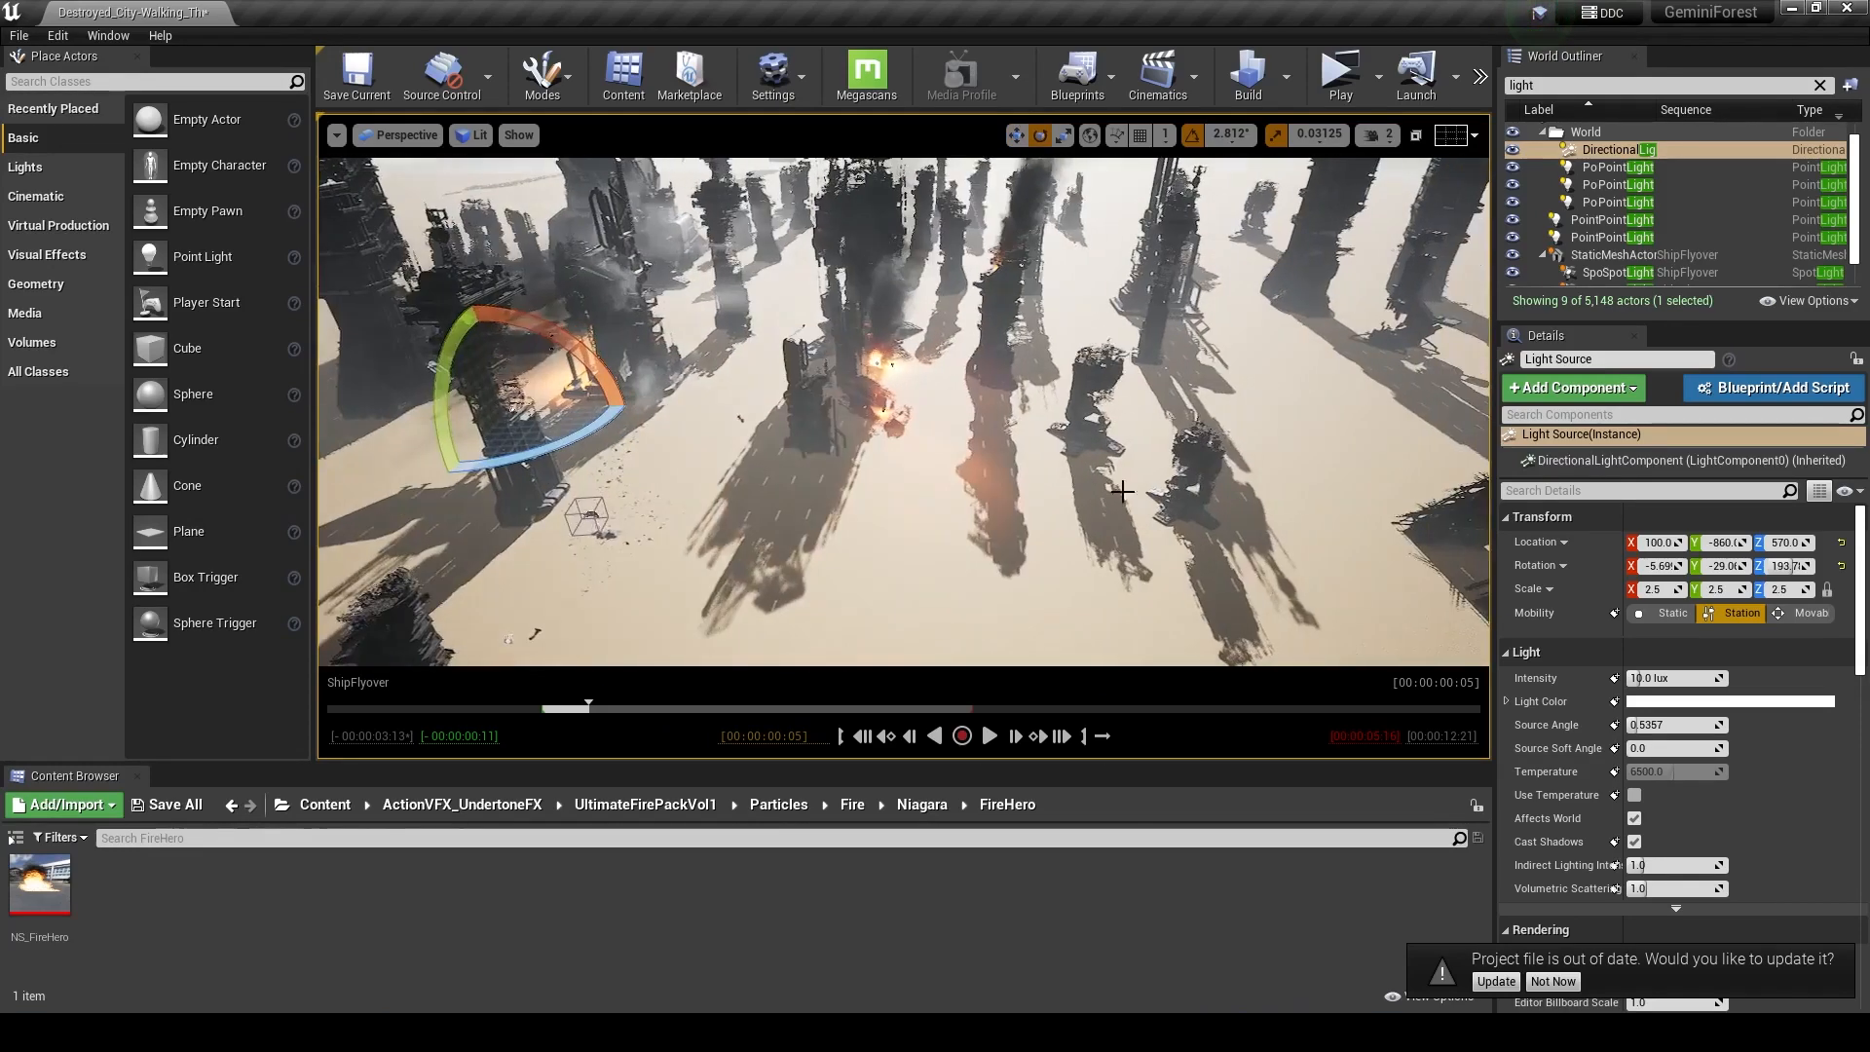
right_click_drag(941, 410, 1041, 182)
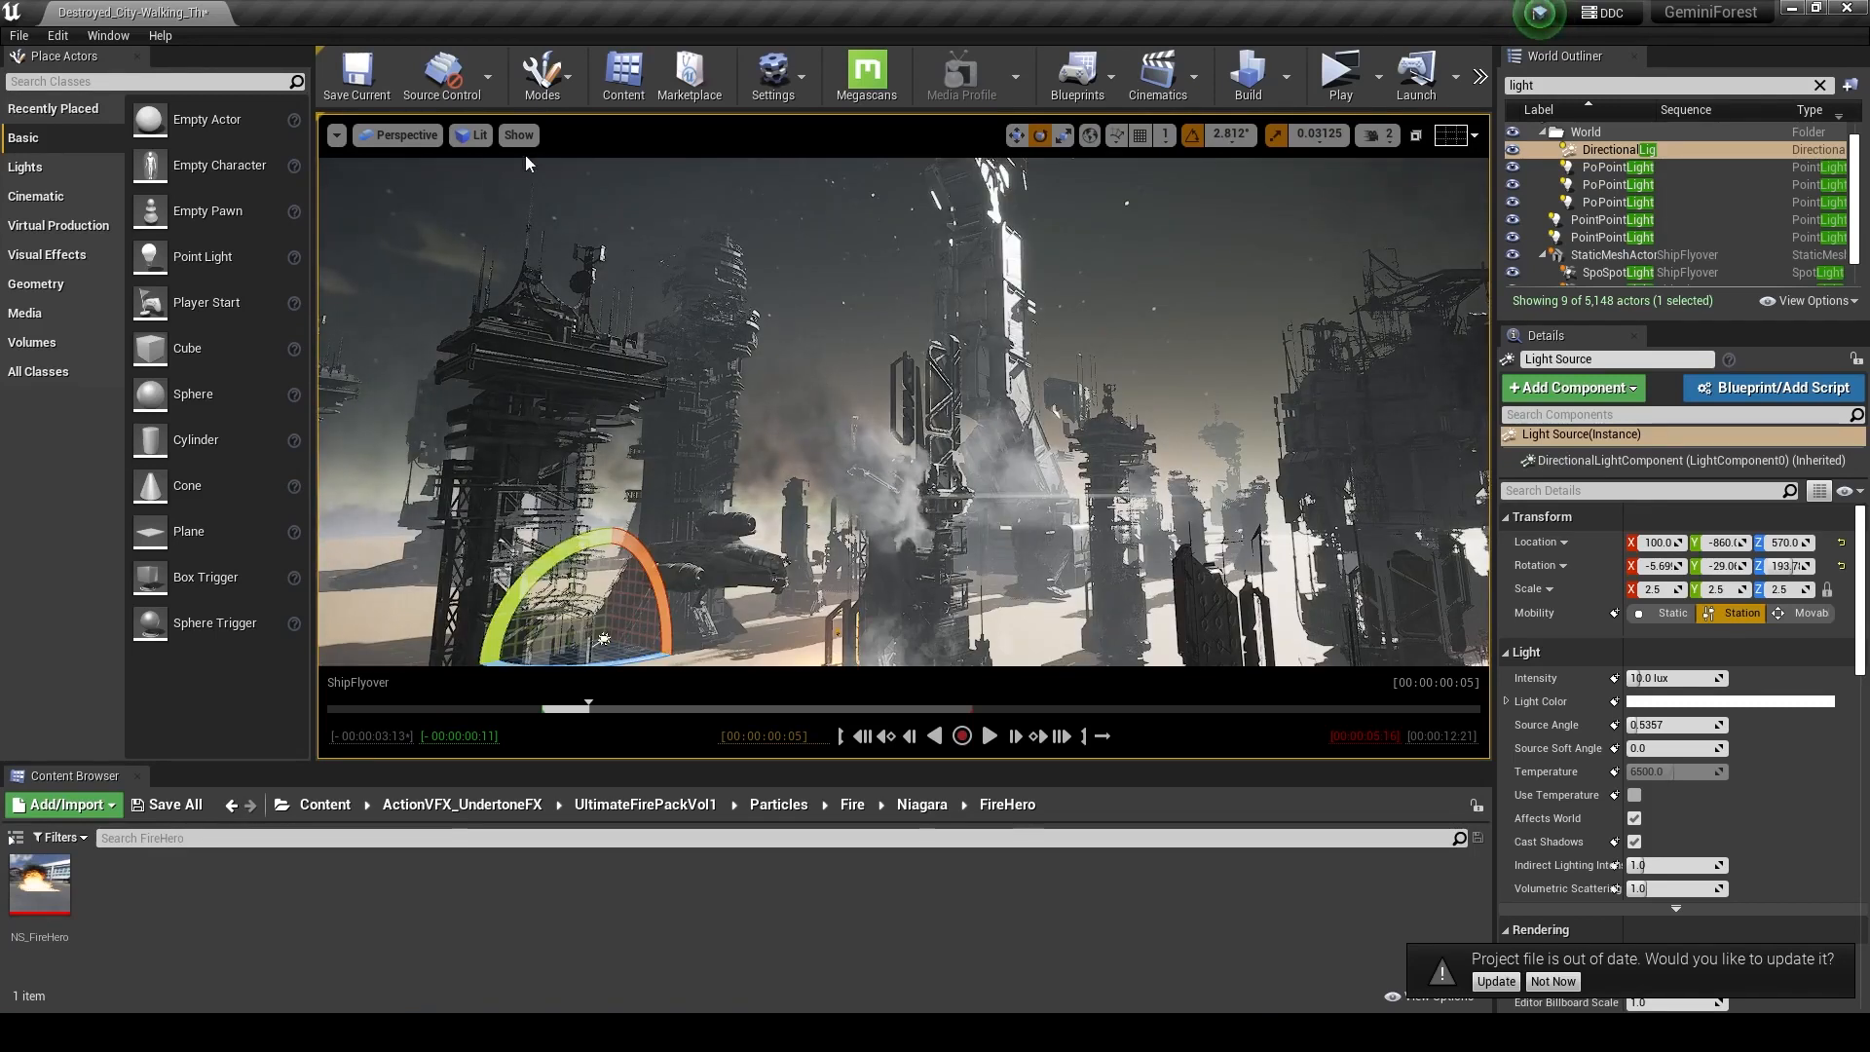
- Look through City_VFX_Cam again and scrub the shot to 00:00:02:23 and back to 00:00:01:00
left_click(400, 136)
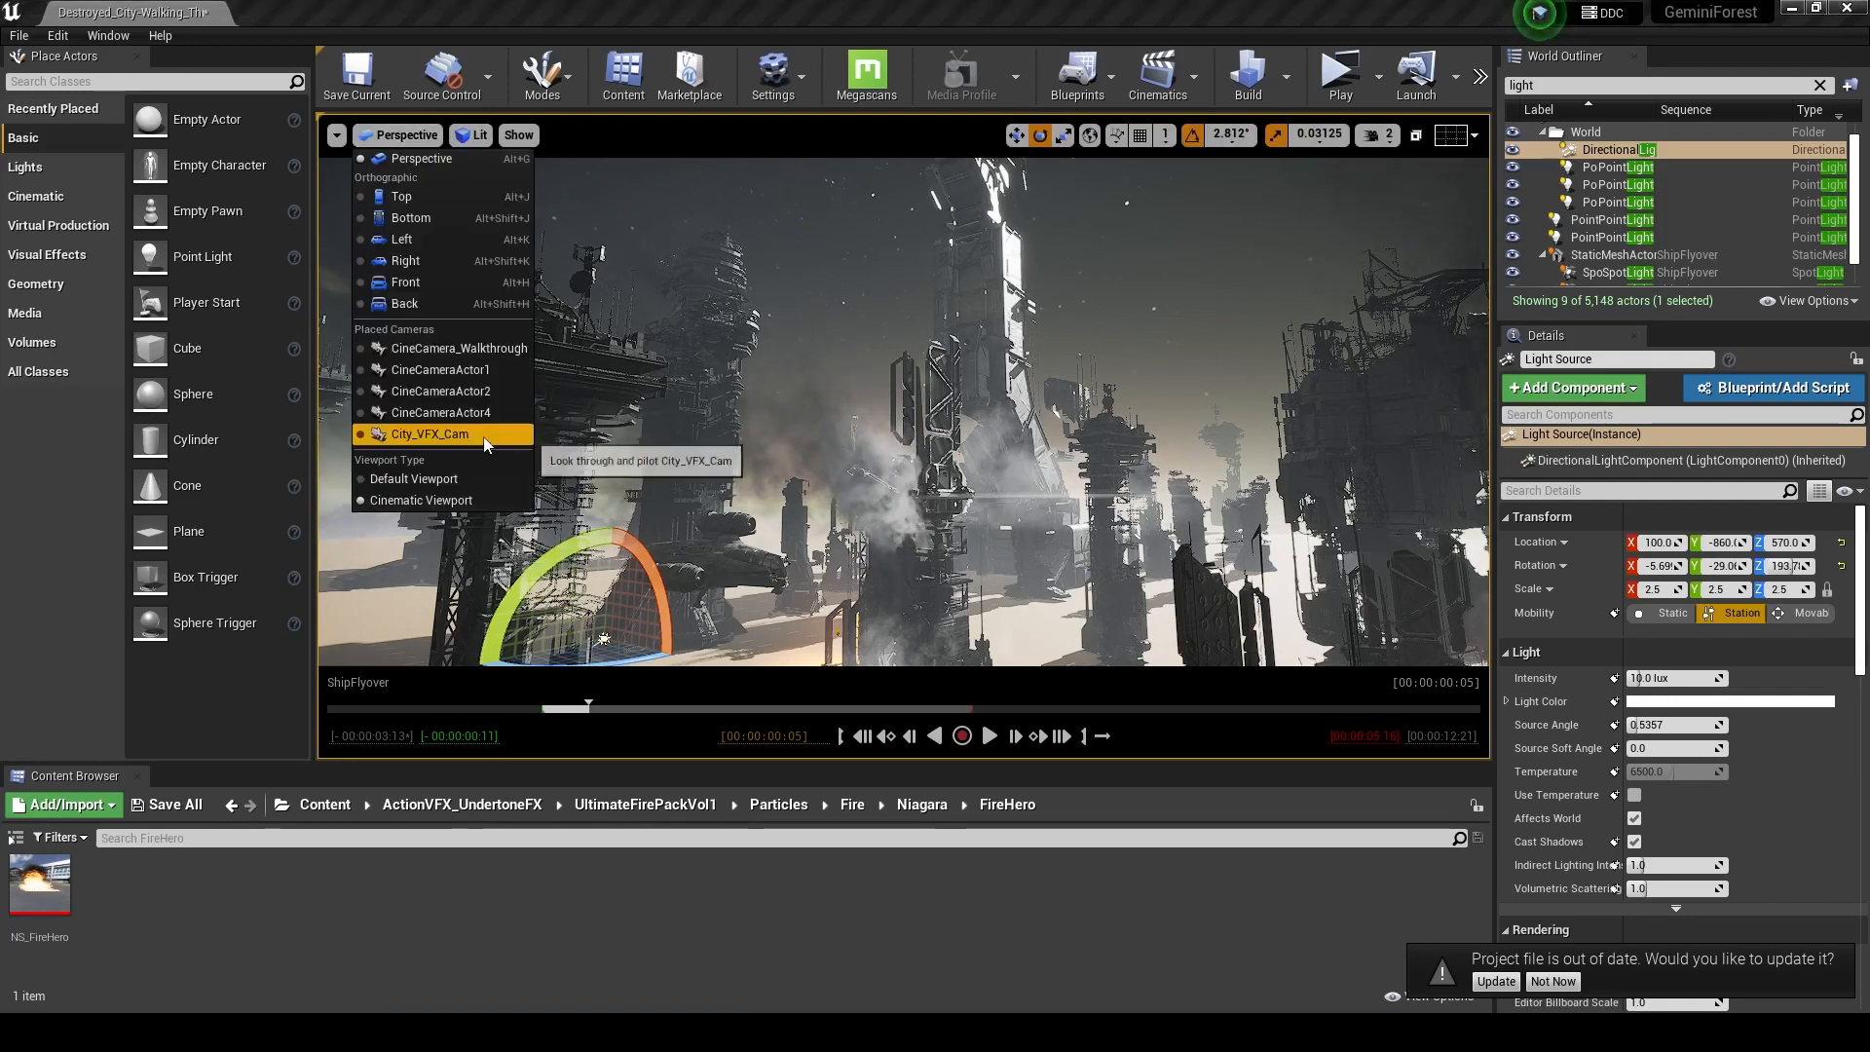
left_click(429, 435)
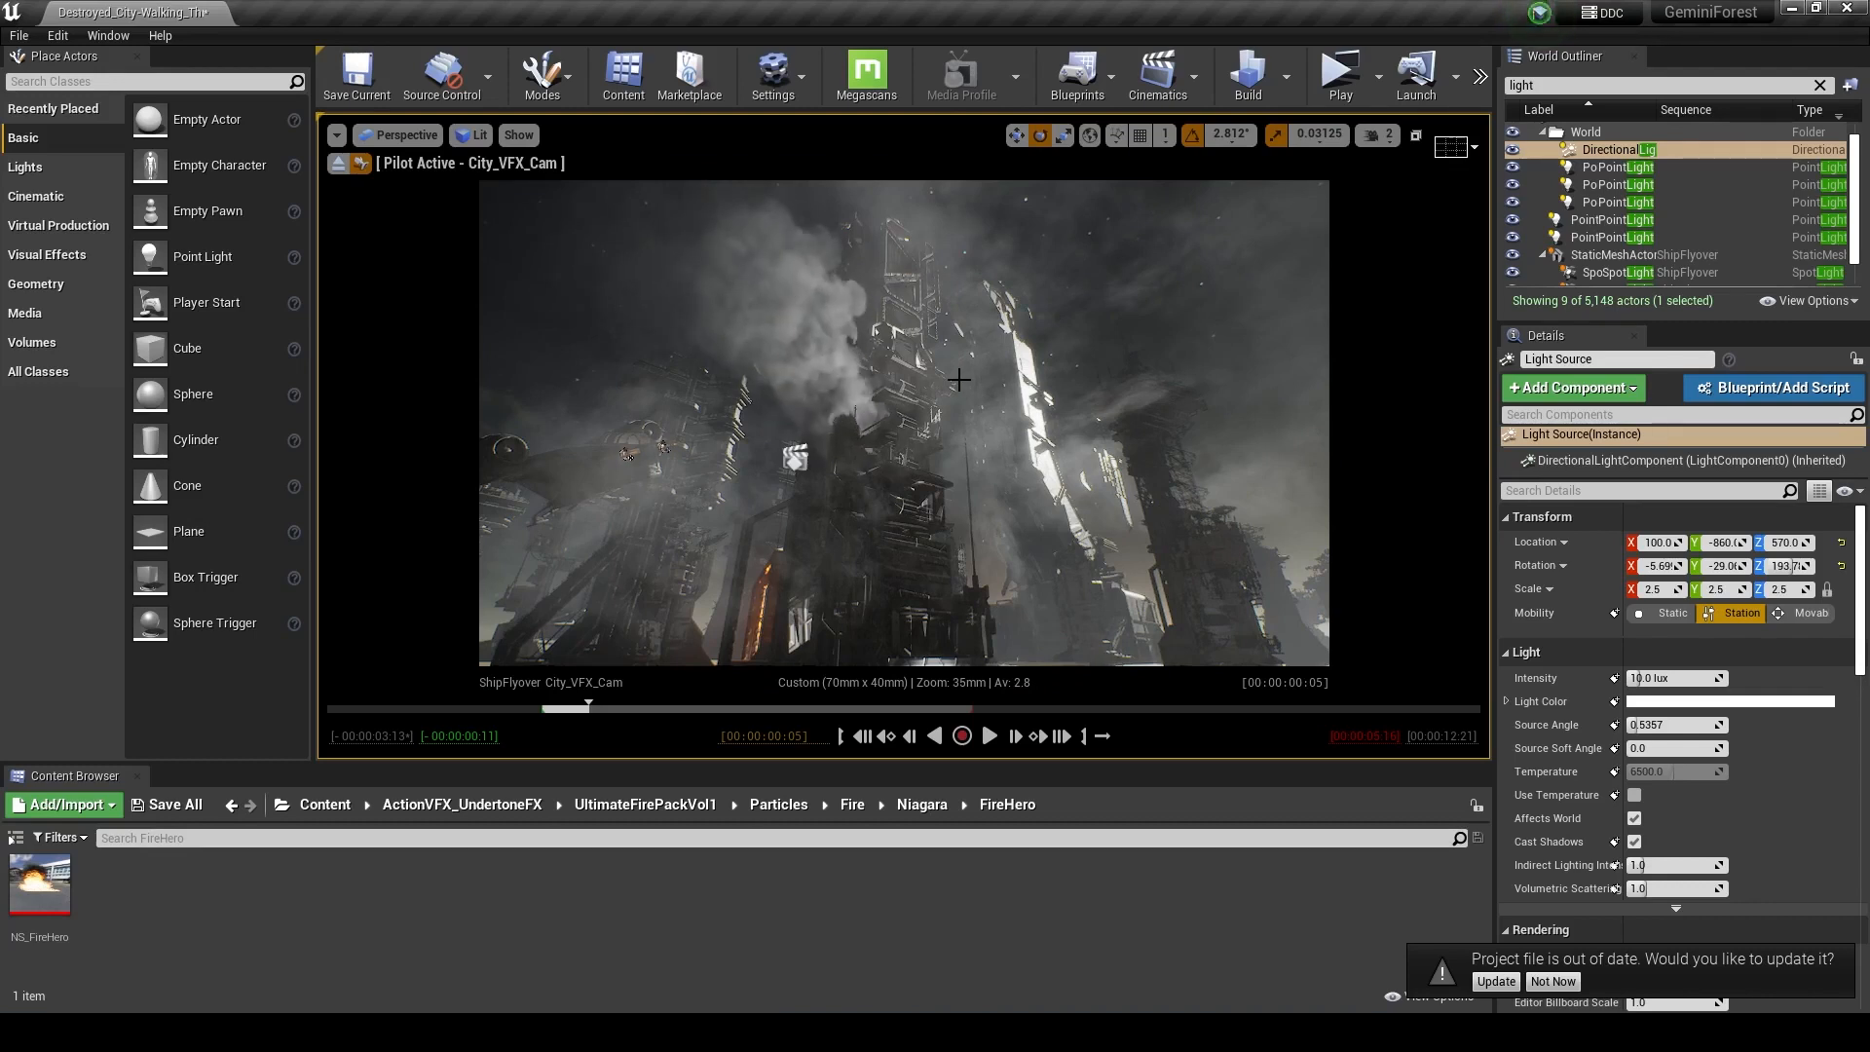
left_click_drag(622, 705, 780, 739)
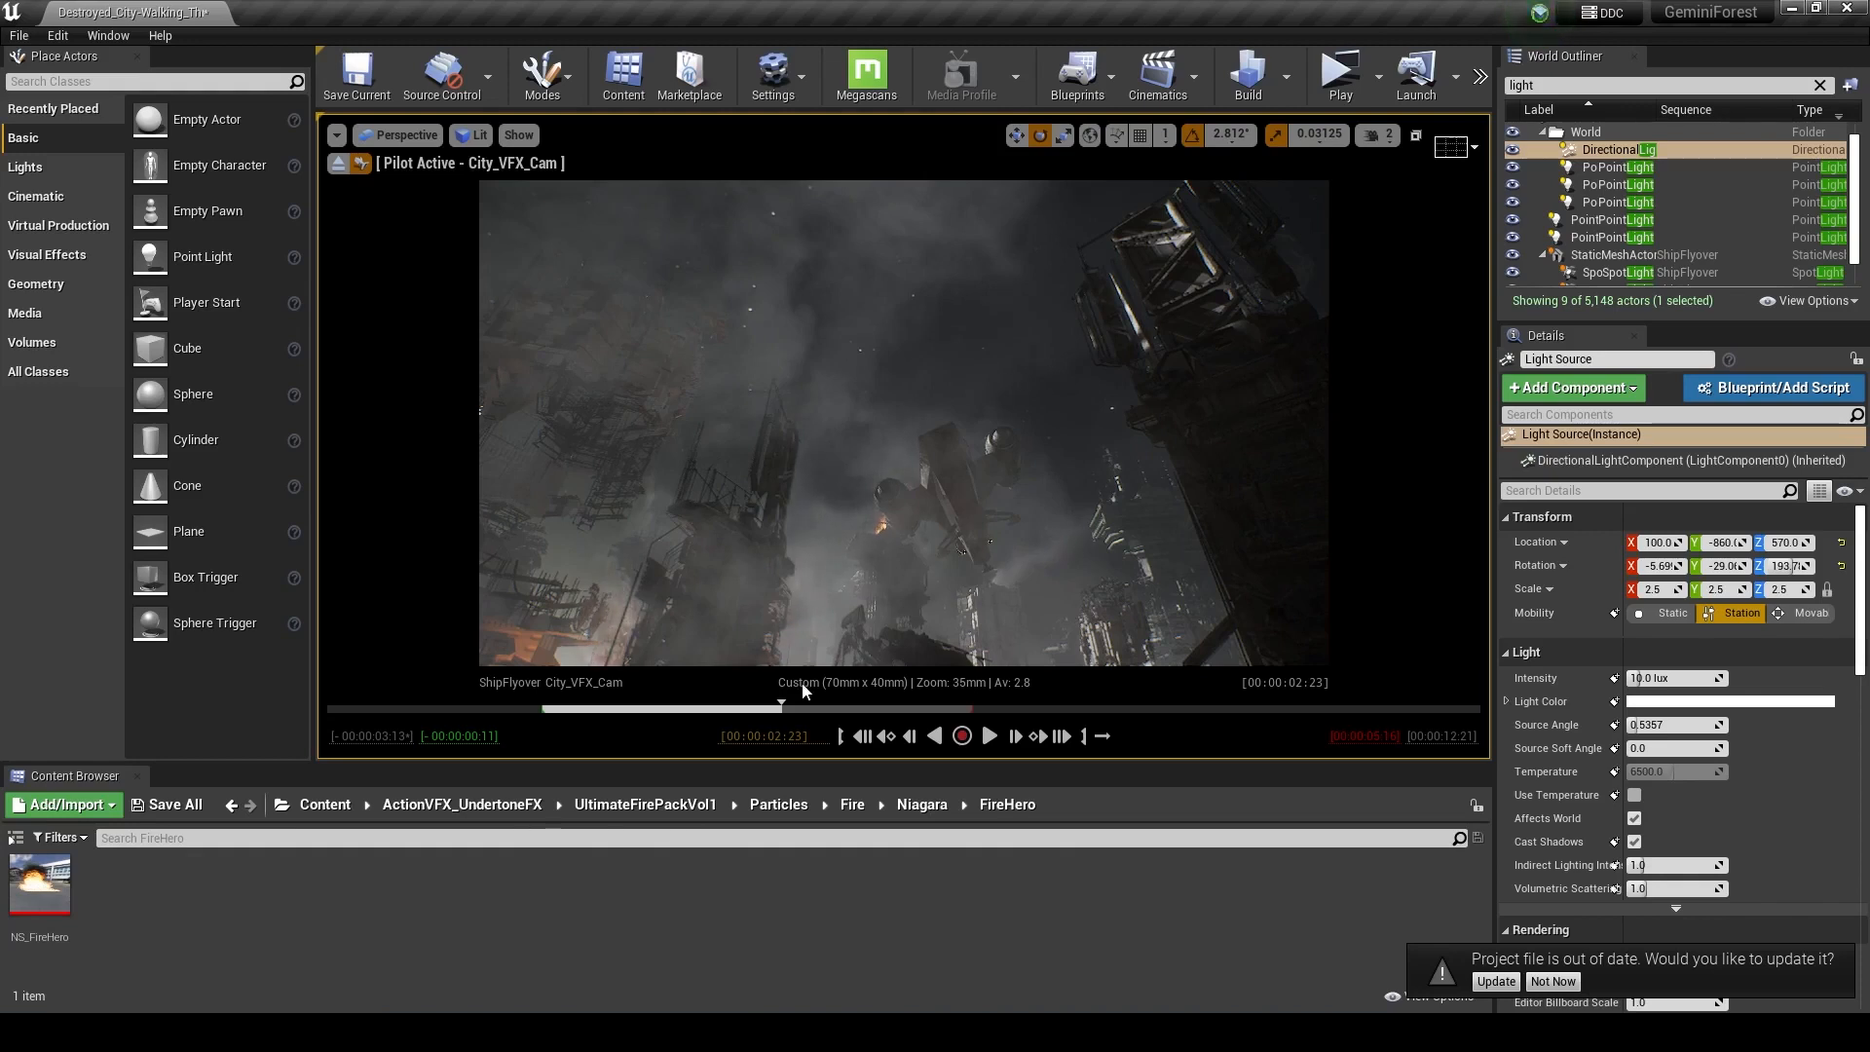
left_click(844, 709)
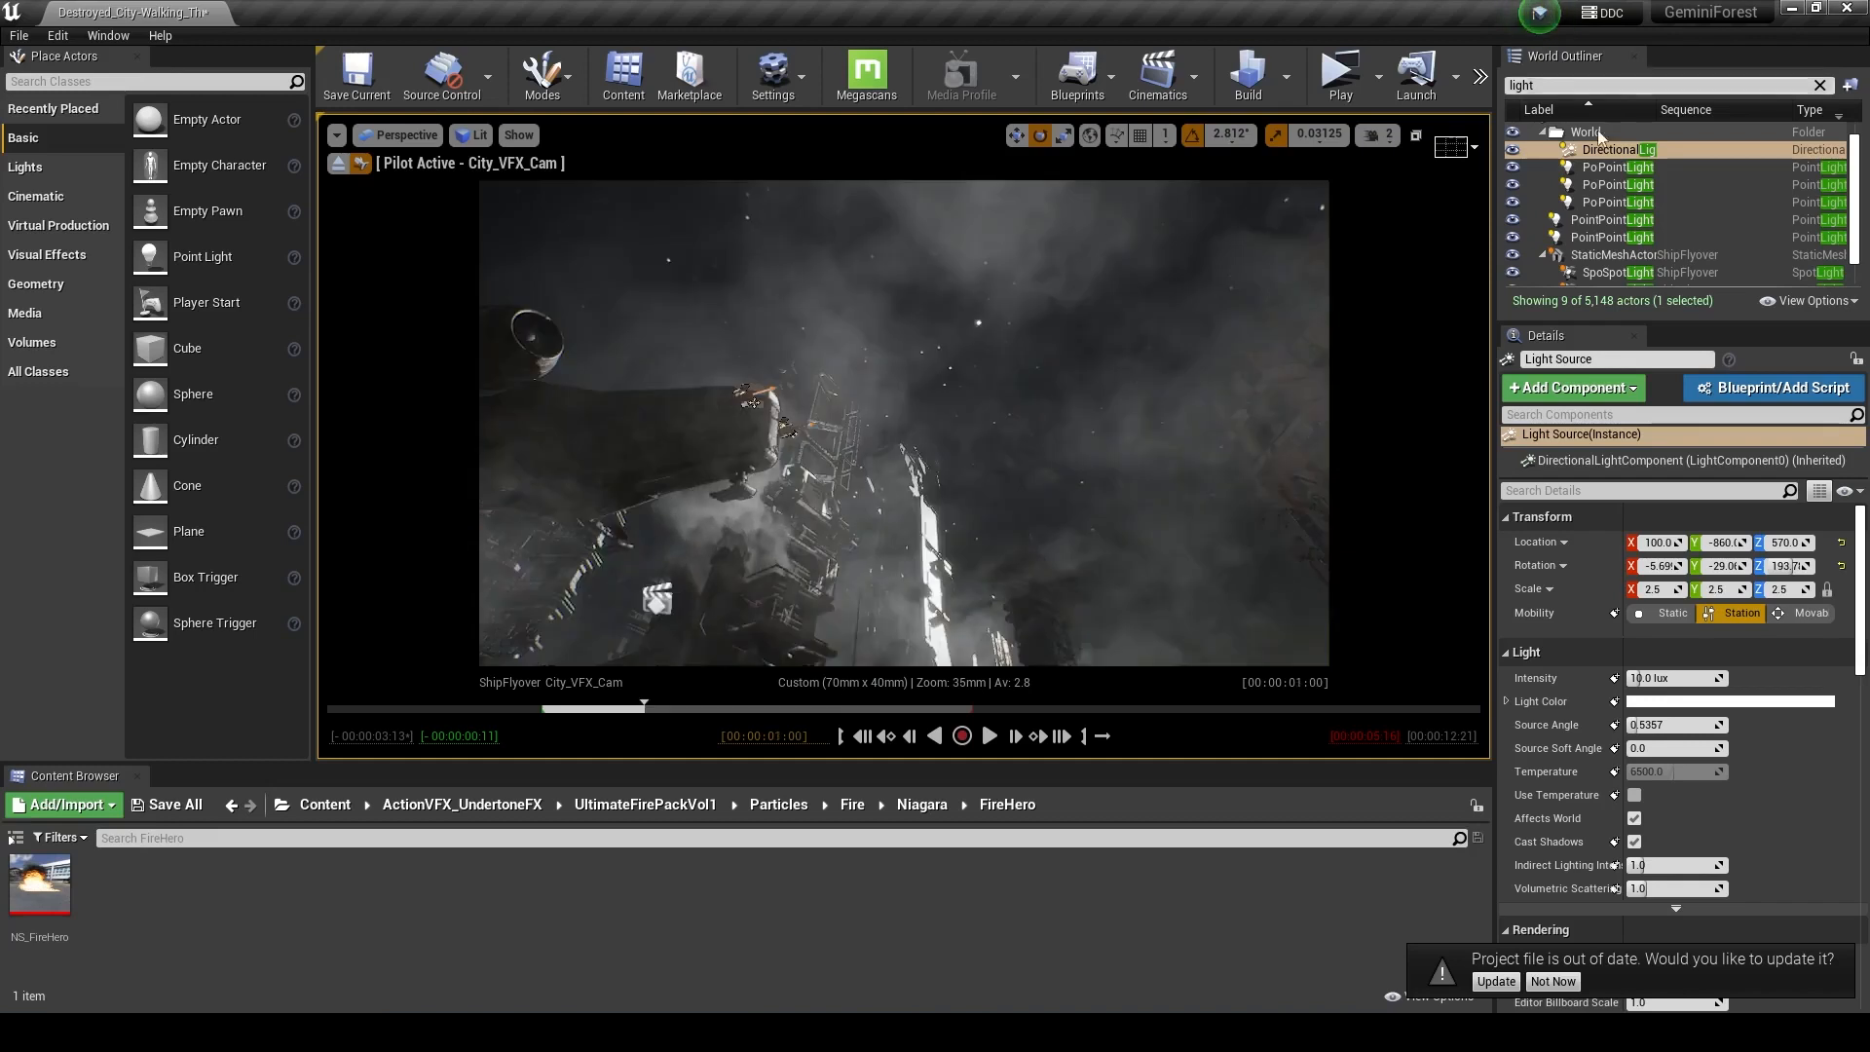
- Select the directional Light Source and rotate it about 118 degrees around its Z axis in the free view
left_click(1599, 151)
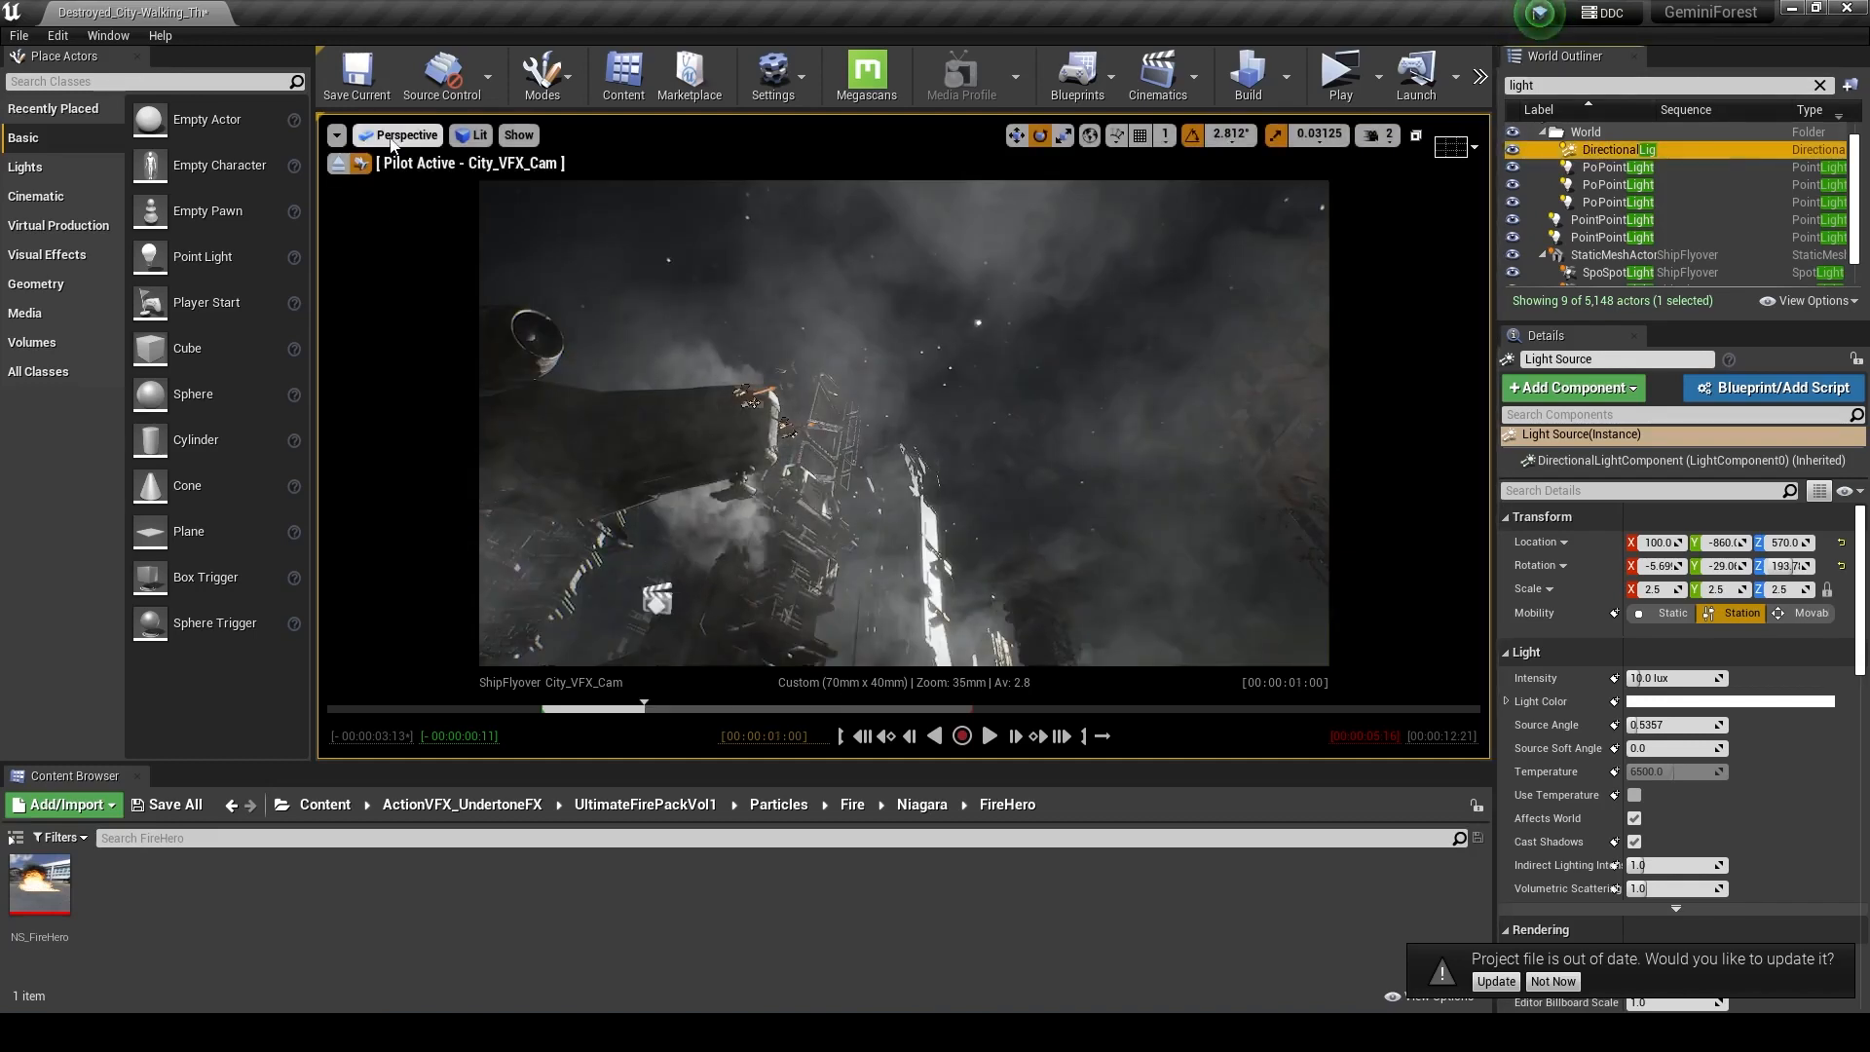
left_click(338, 163)
mouse_move(757, 522)
right_mouse_down()
mouse_move(756, 555)
mouse_move(757, 522)
right_mouse_up()
left_click_drag(757, 522, 896, 530)
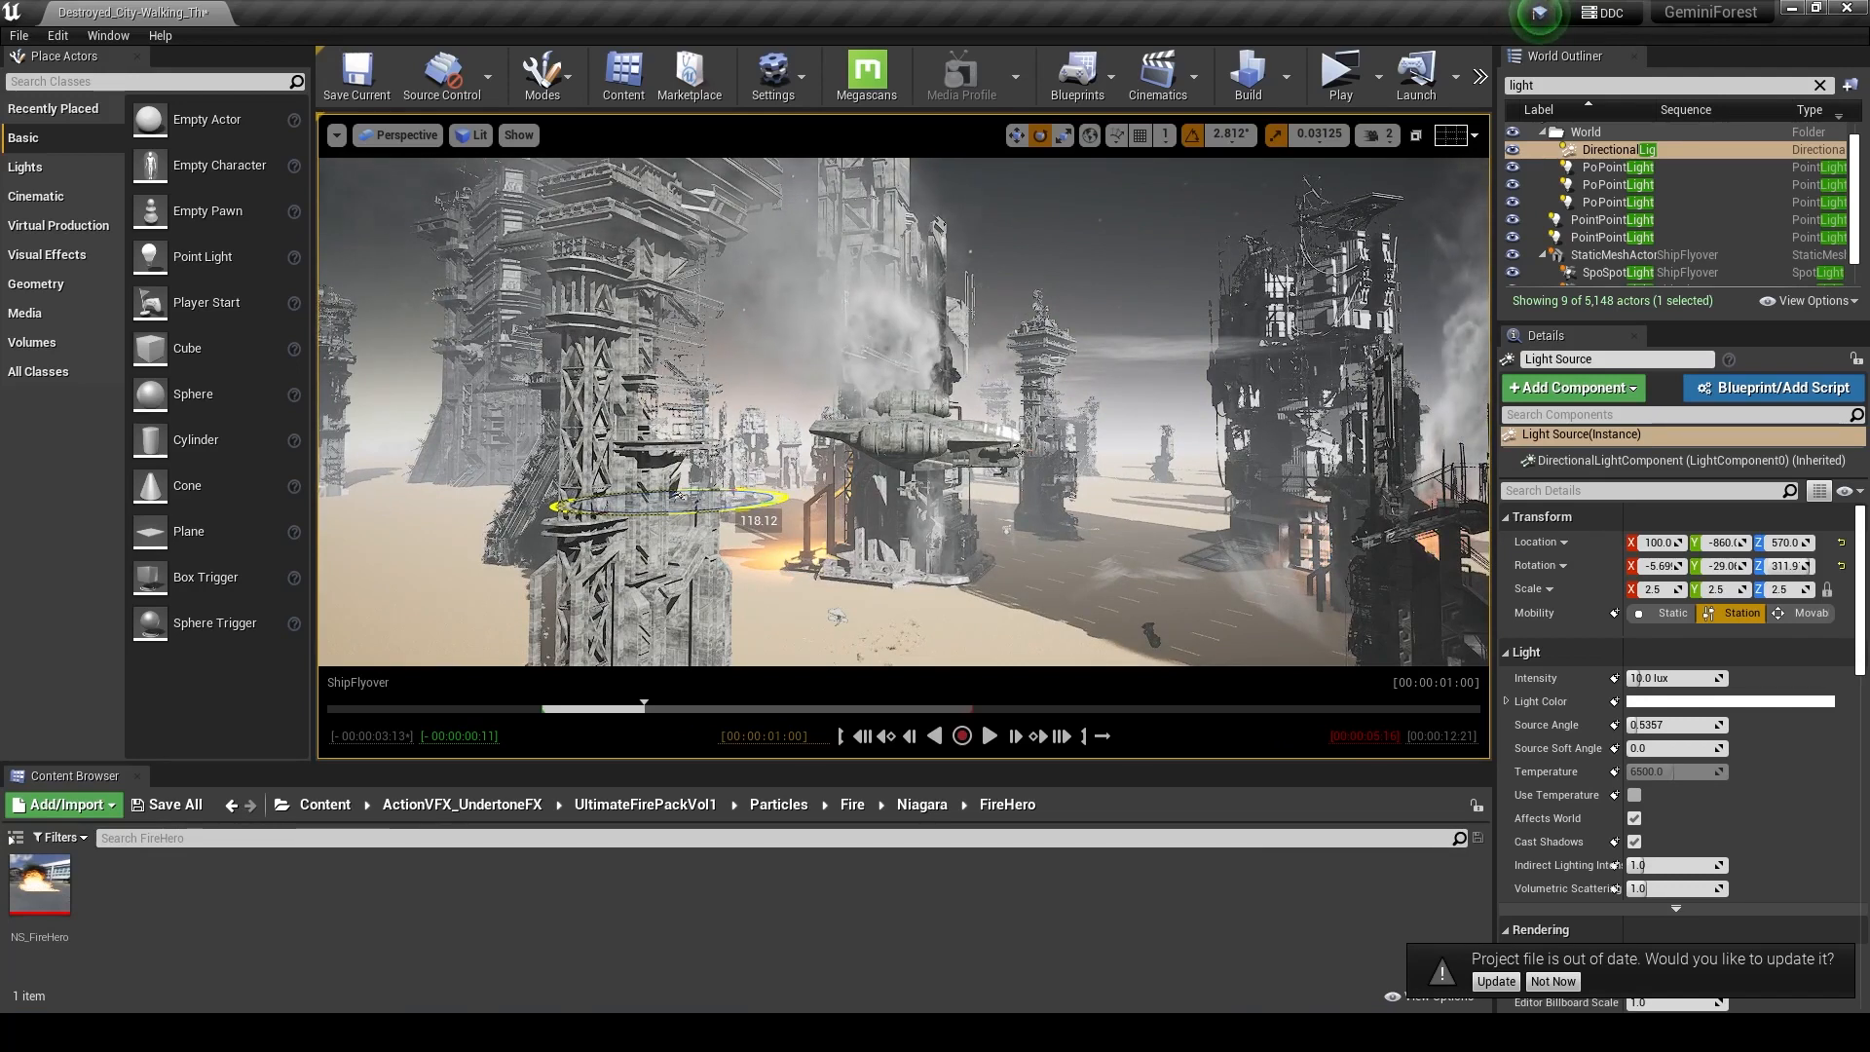
- Try rotating the Light Source about 84 degrees around its Z axis and undo the rotation
left_click_drag(896, 530, 679, 548)
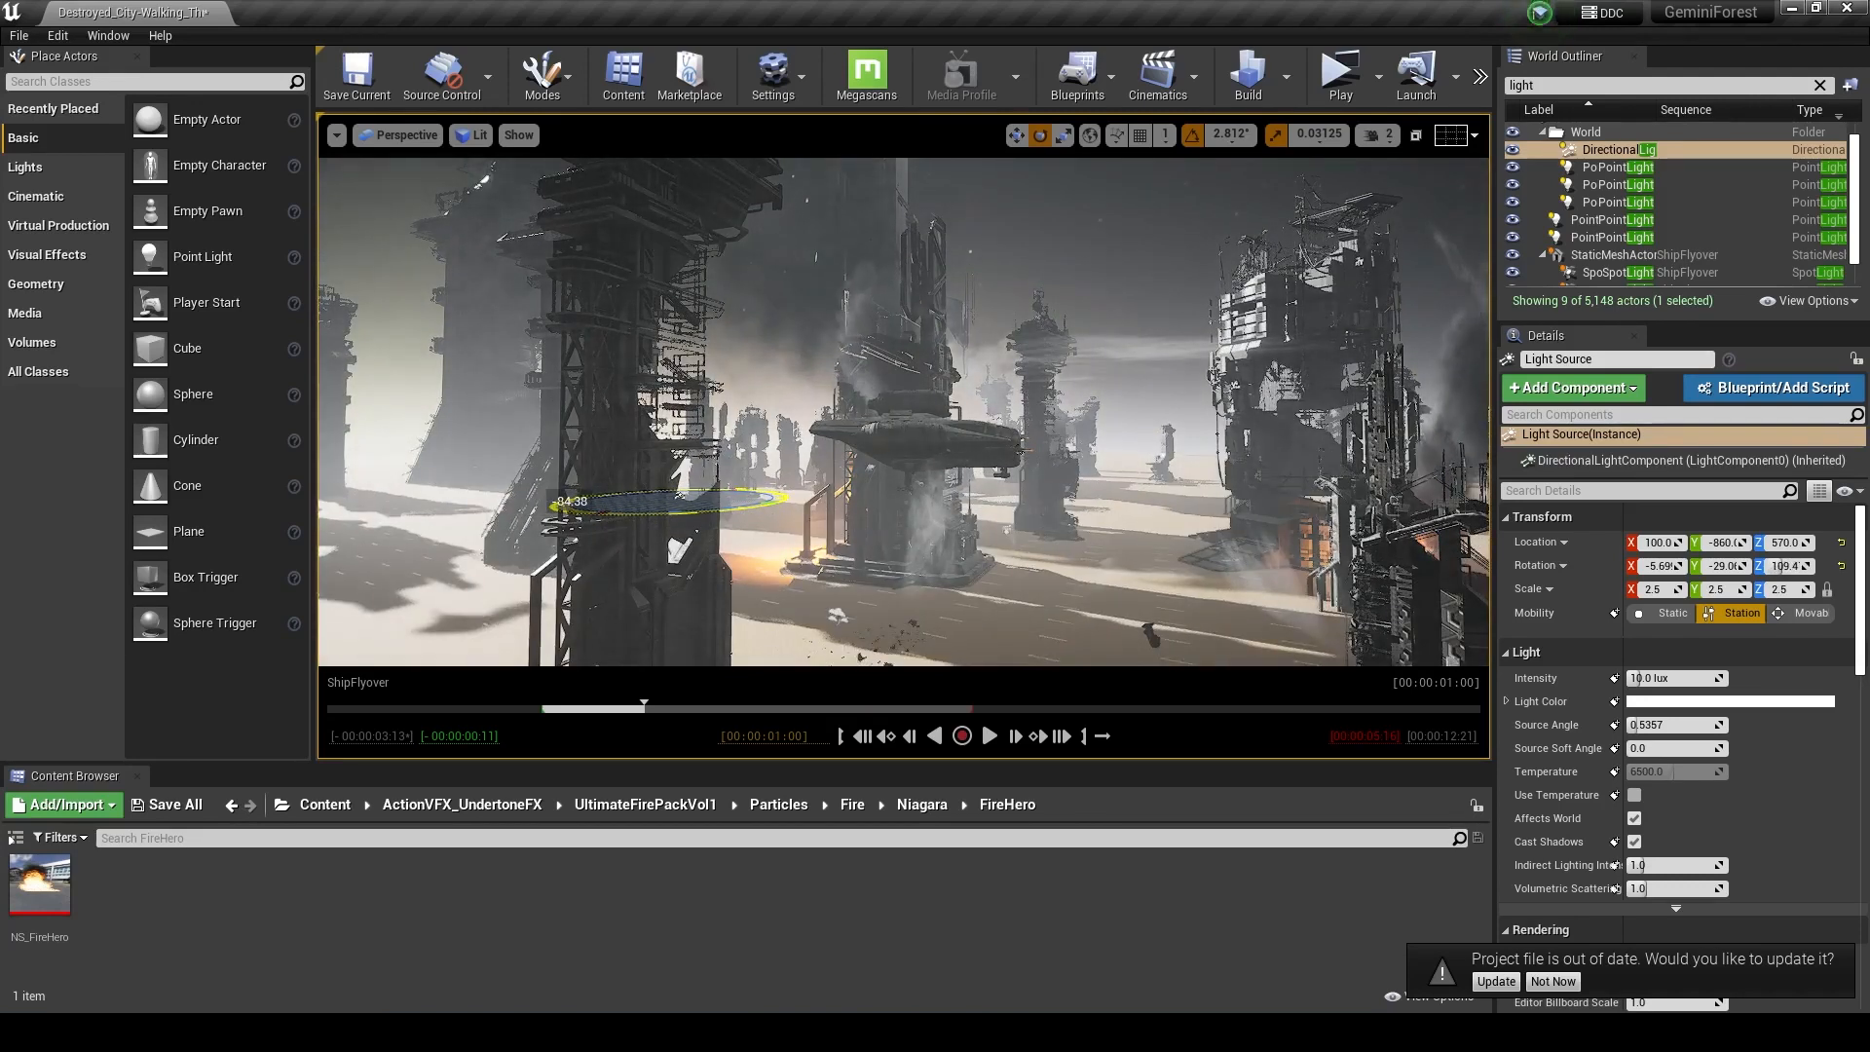
left_click_drag(679, 548, 742, 514)
key("ctrl+z")
- Look through City_VFX_Cam and check the path-traced shot at 00:00:00:17 and 00:00:03:14
right_click_drag(1019, 353, 682, 200)
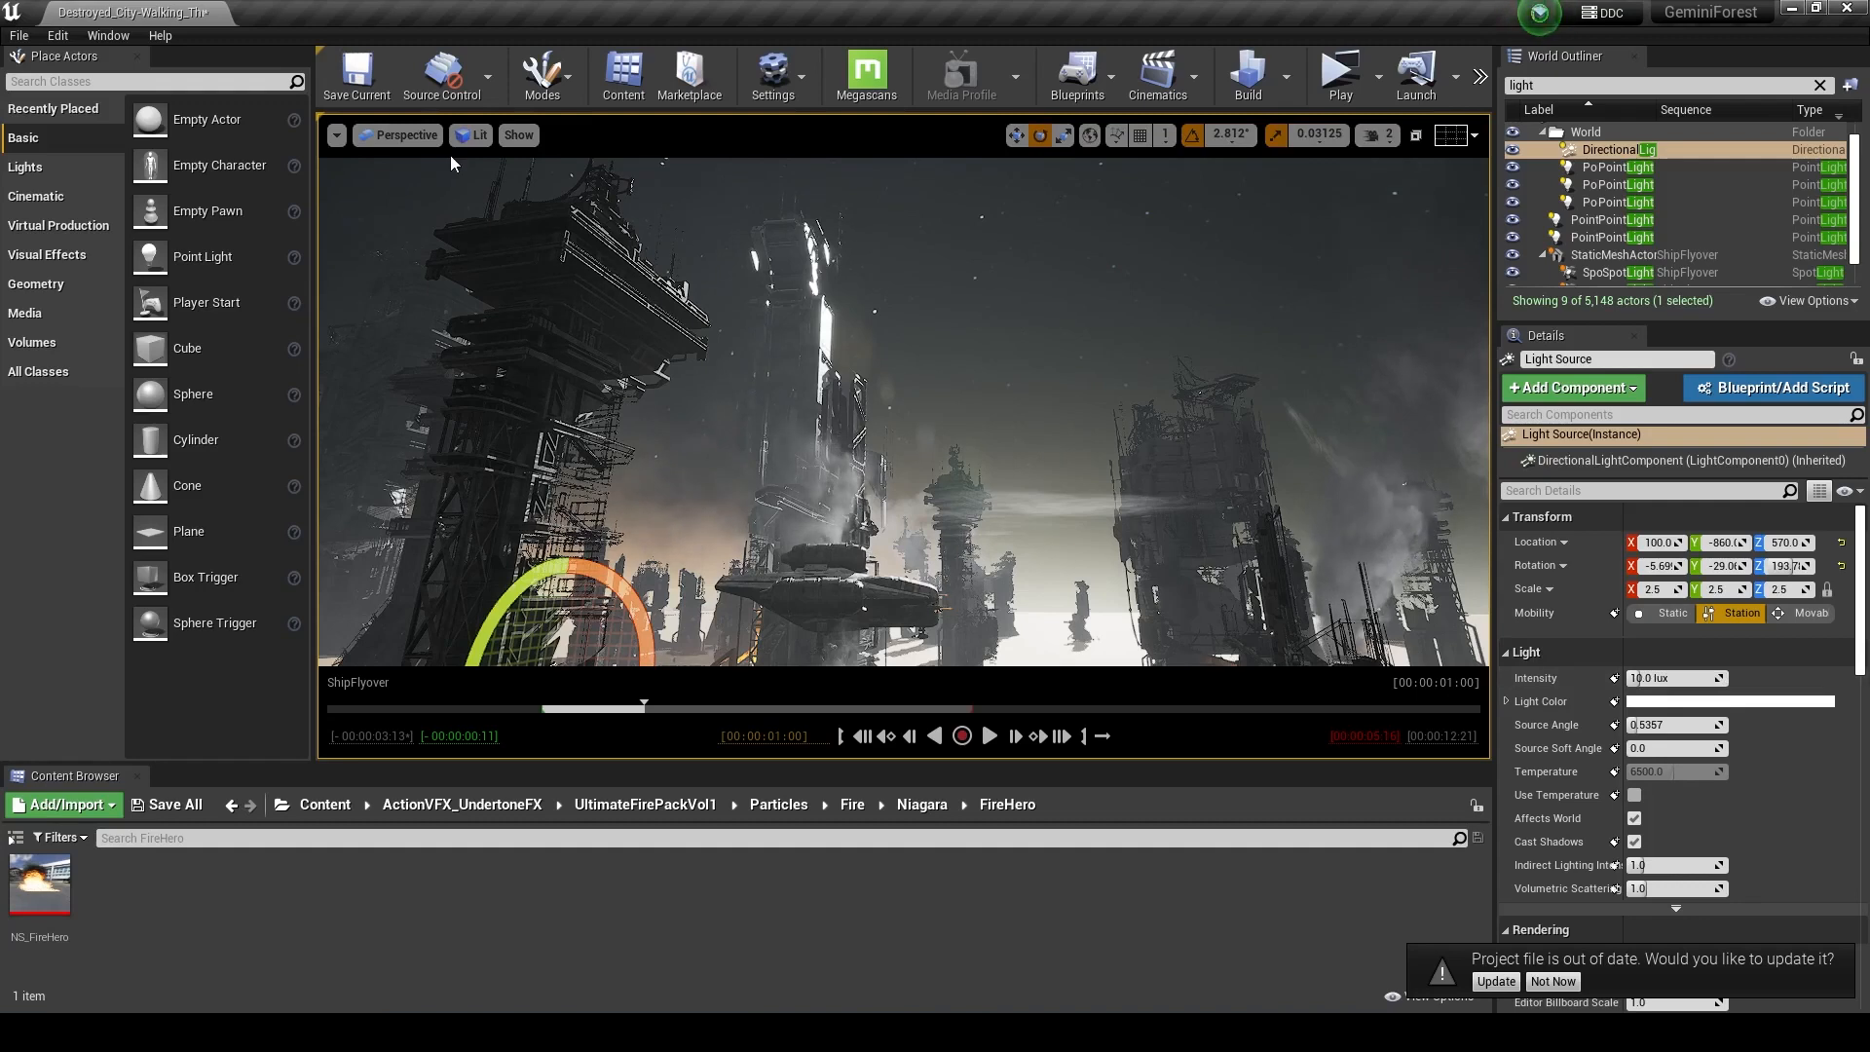
left_click(401, 134)
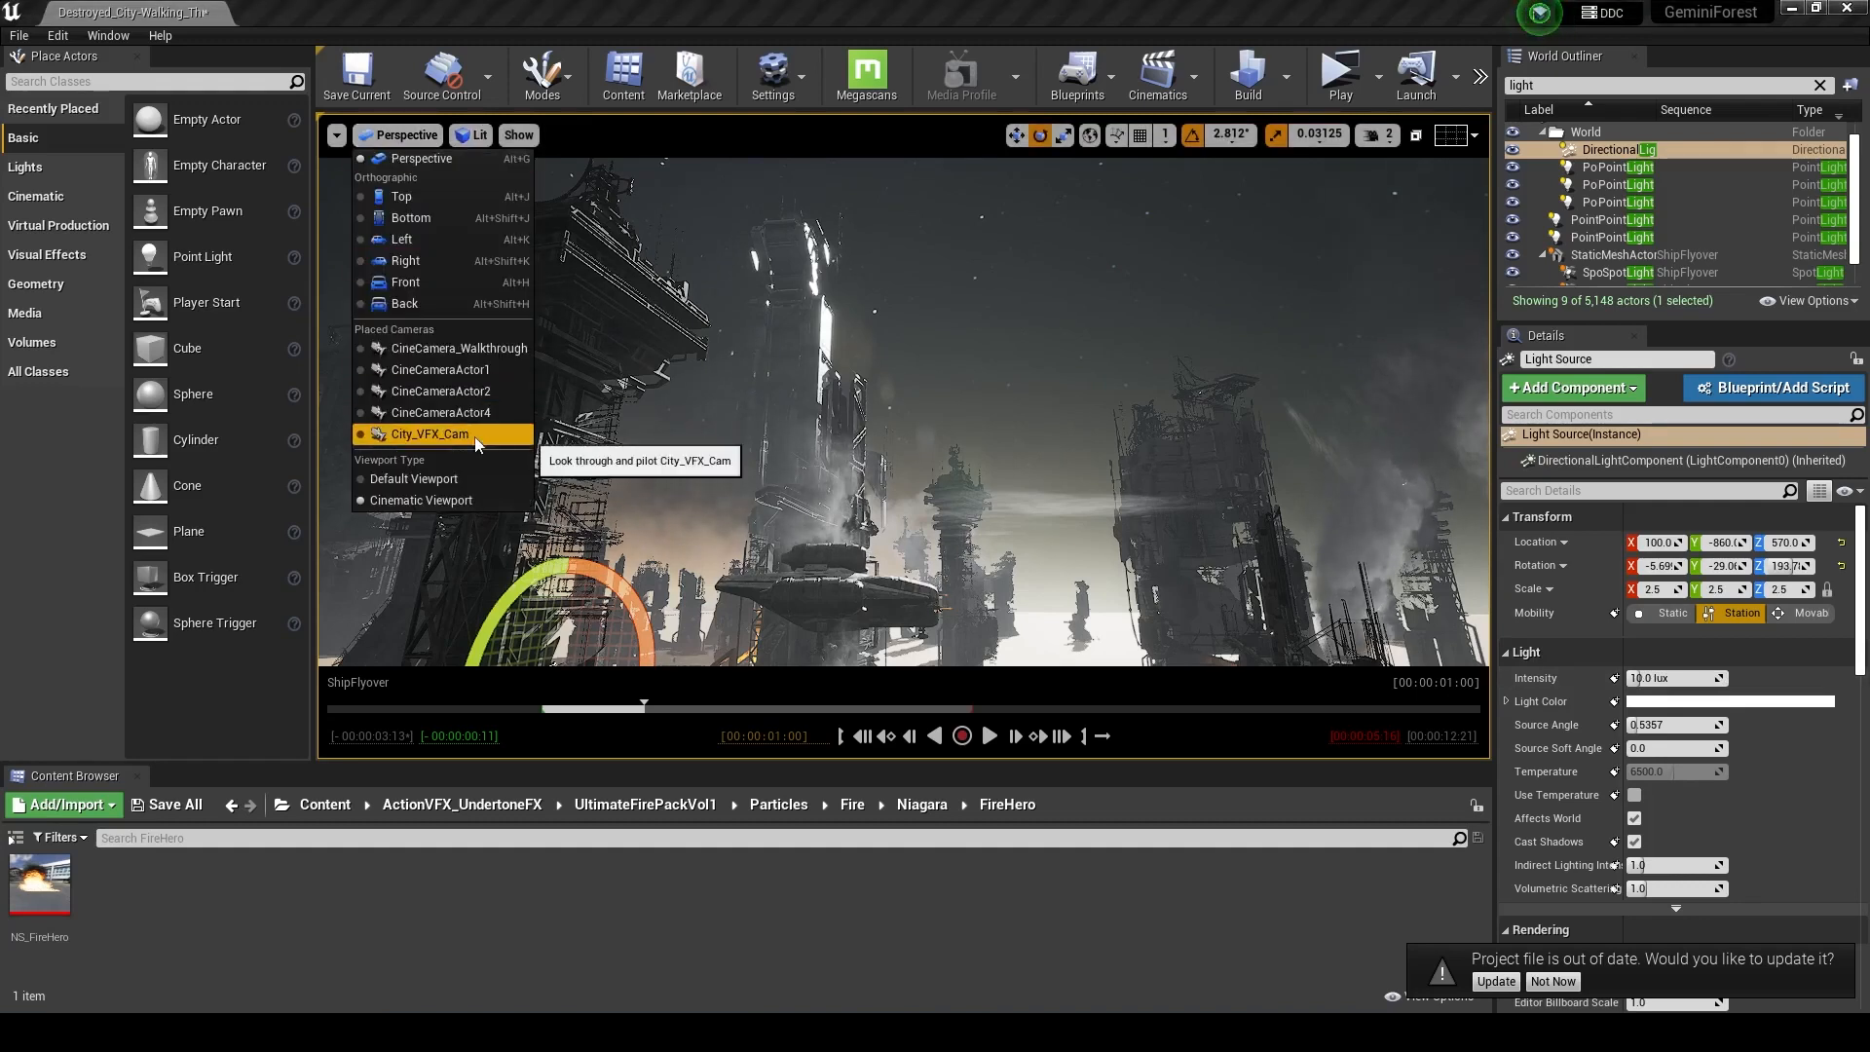
left_click(428, 434)
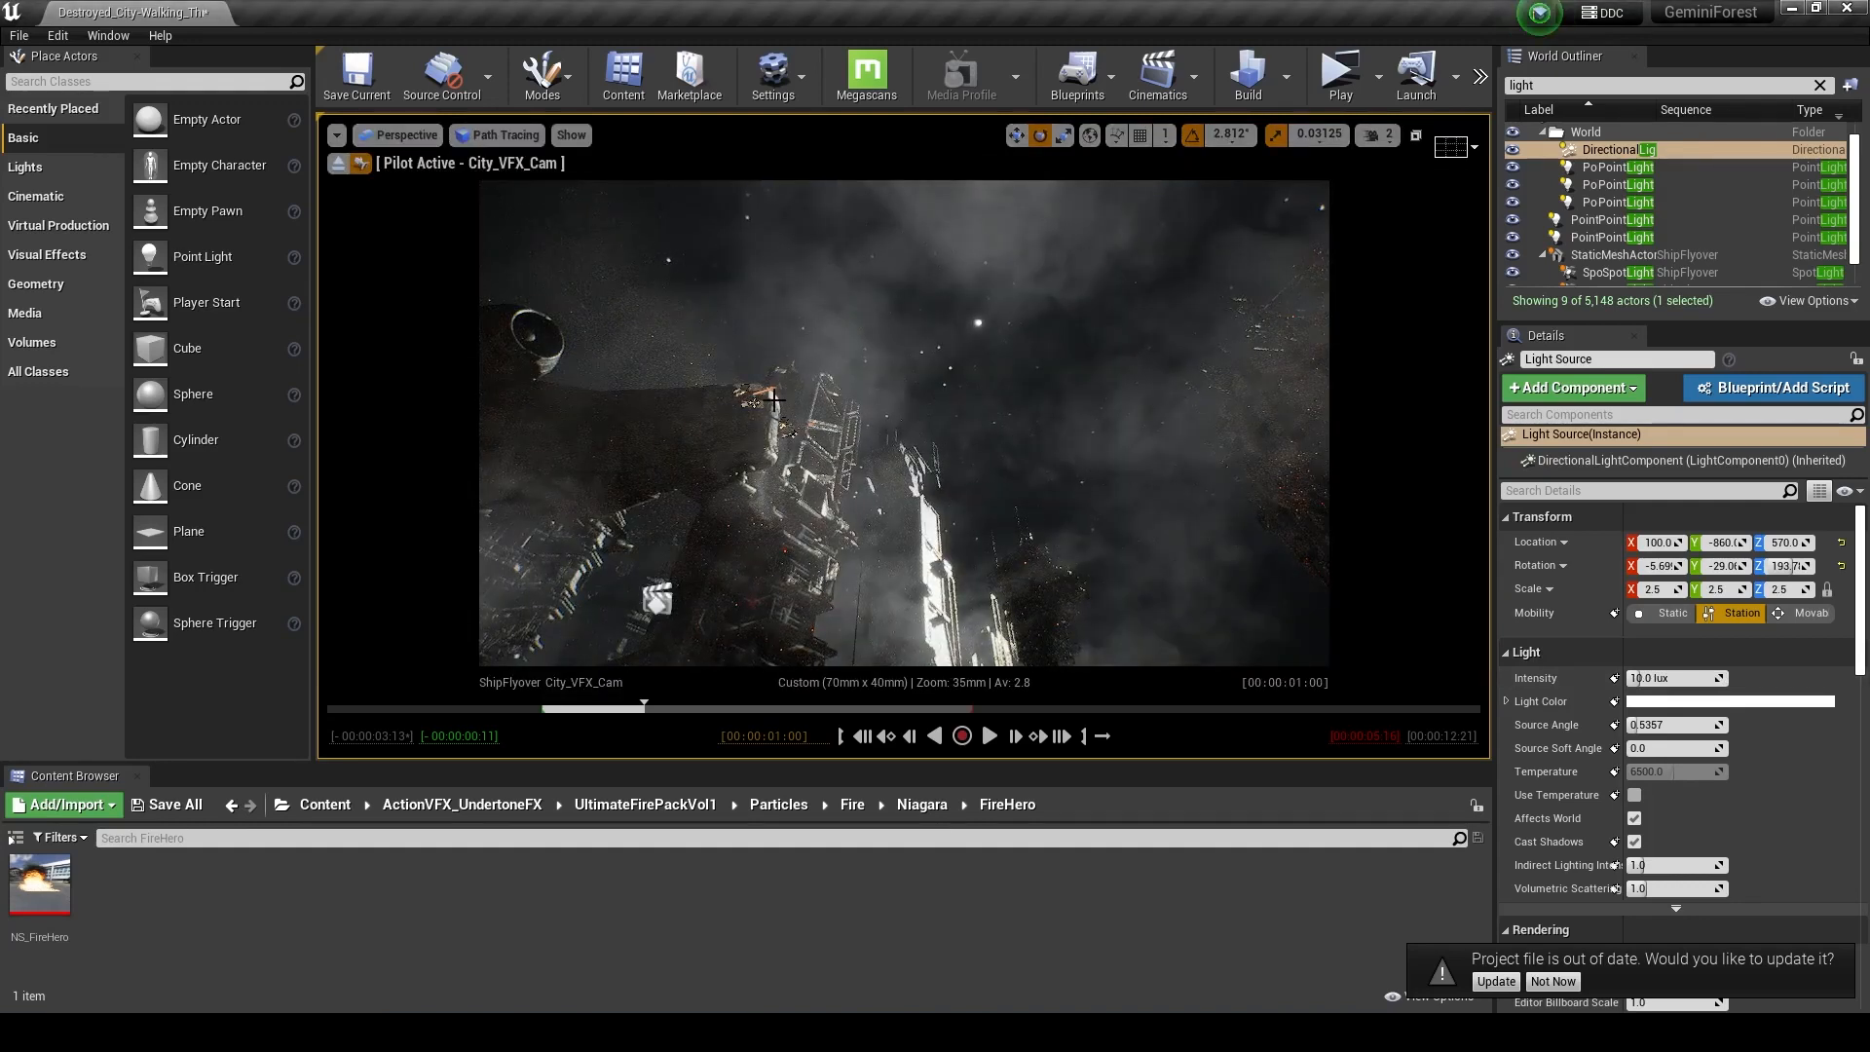
mouse_move(965, 551)
right_mouse_down()
mouse_move(1057, 623)
mouse_move(1112, 703)
right_mouse_up()
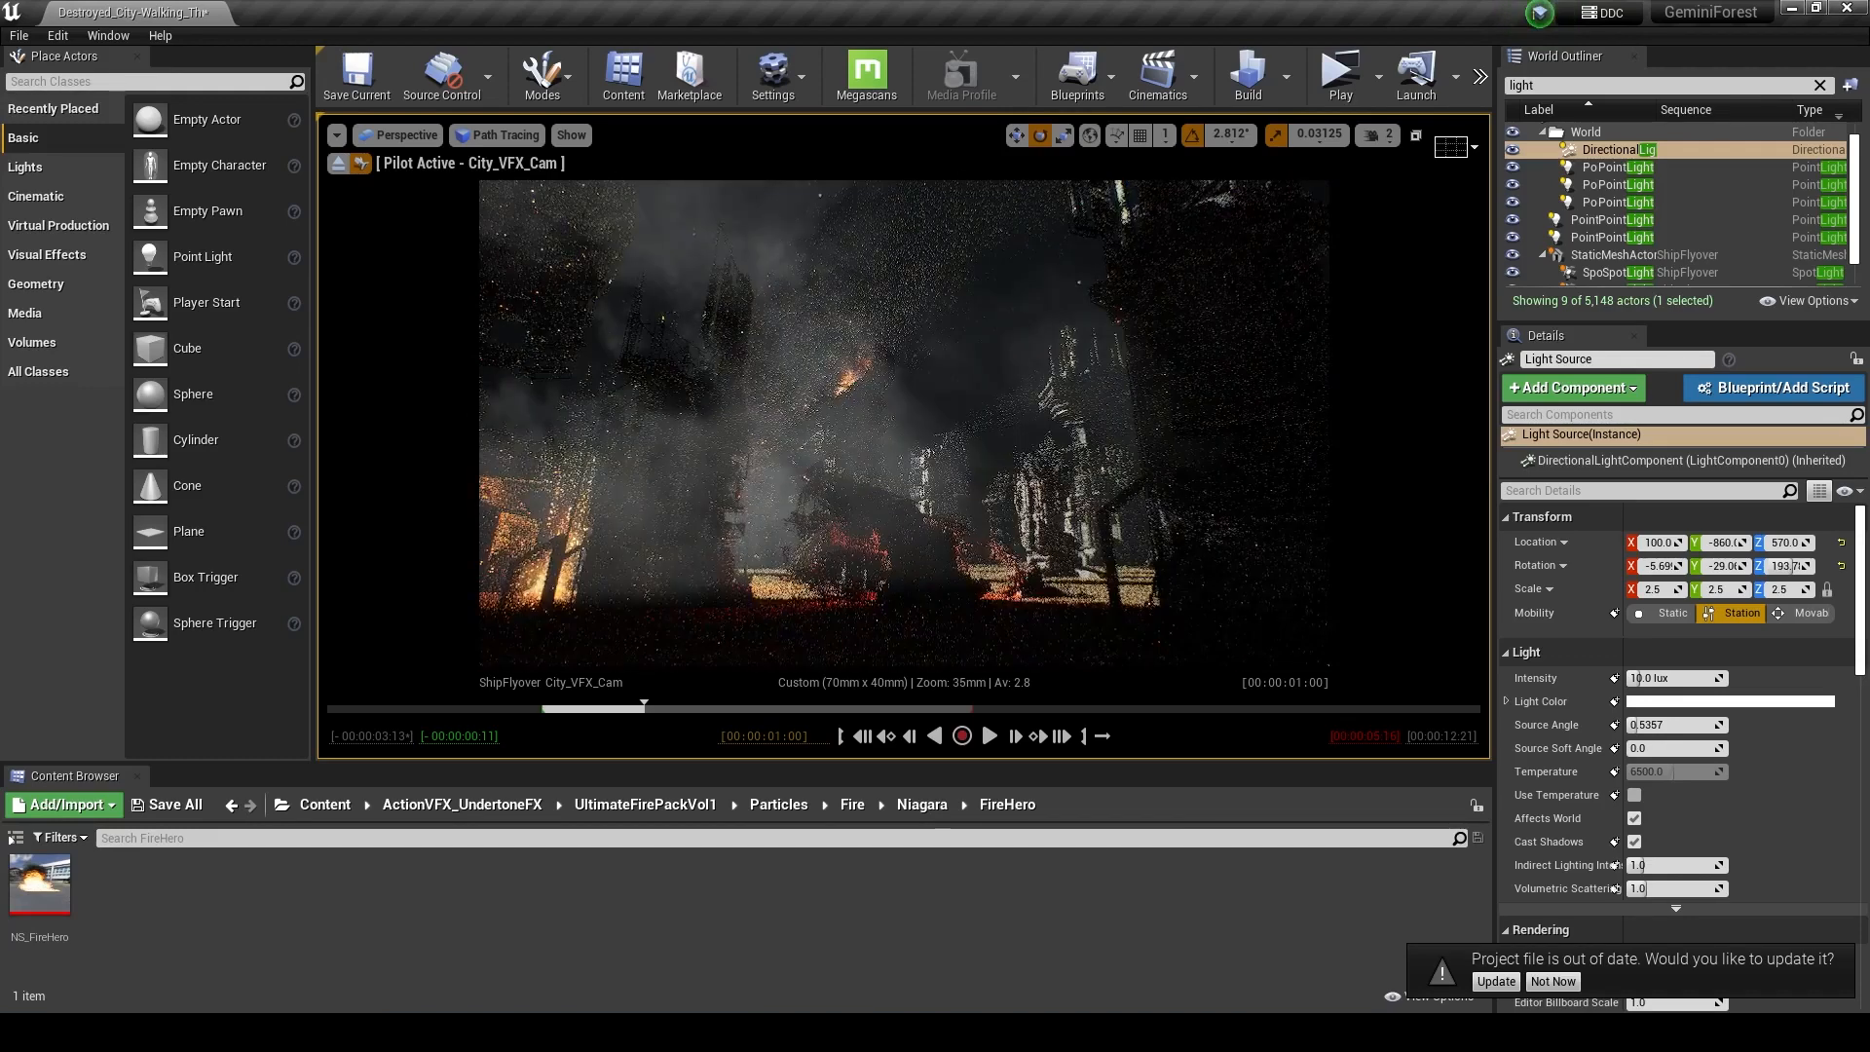
mouse_move(644, 707)
left_mouse_down()
mouse_move(662, 707)
mouse_move(631, 709)
left_mouse_up()
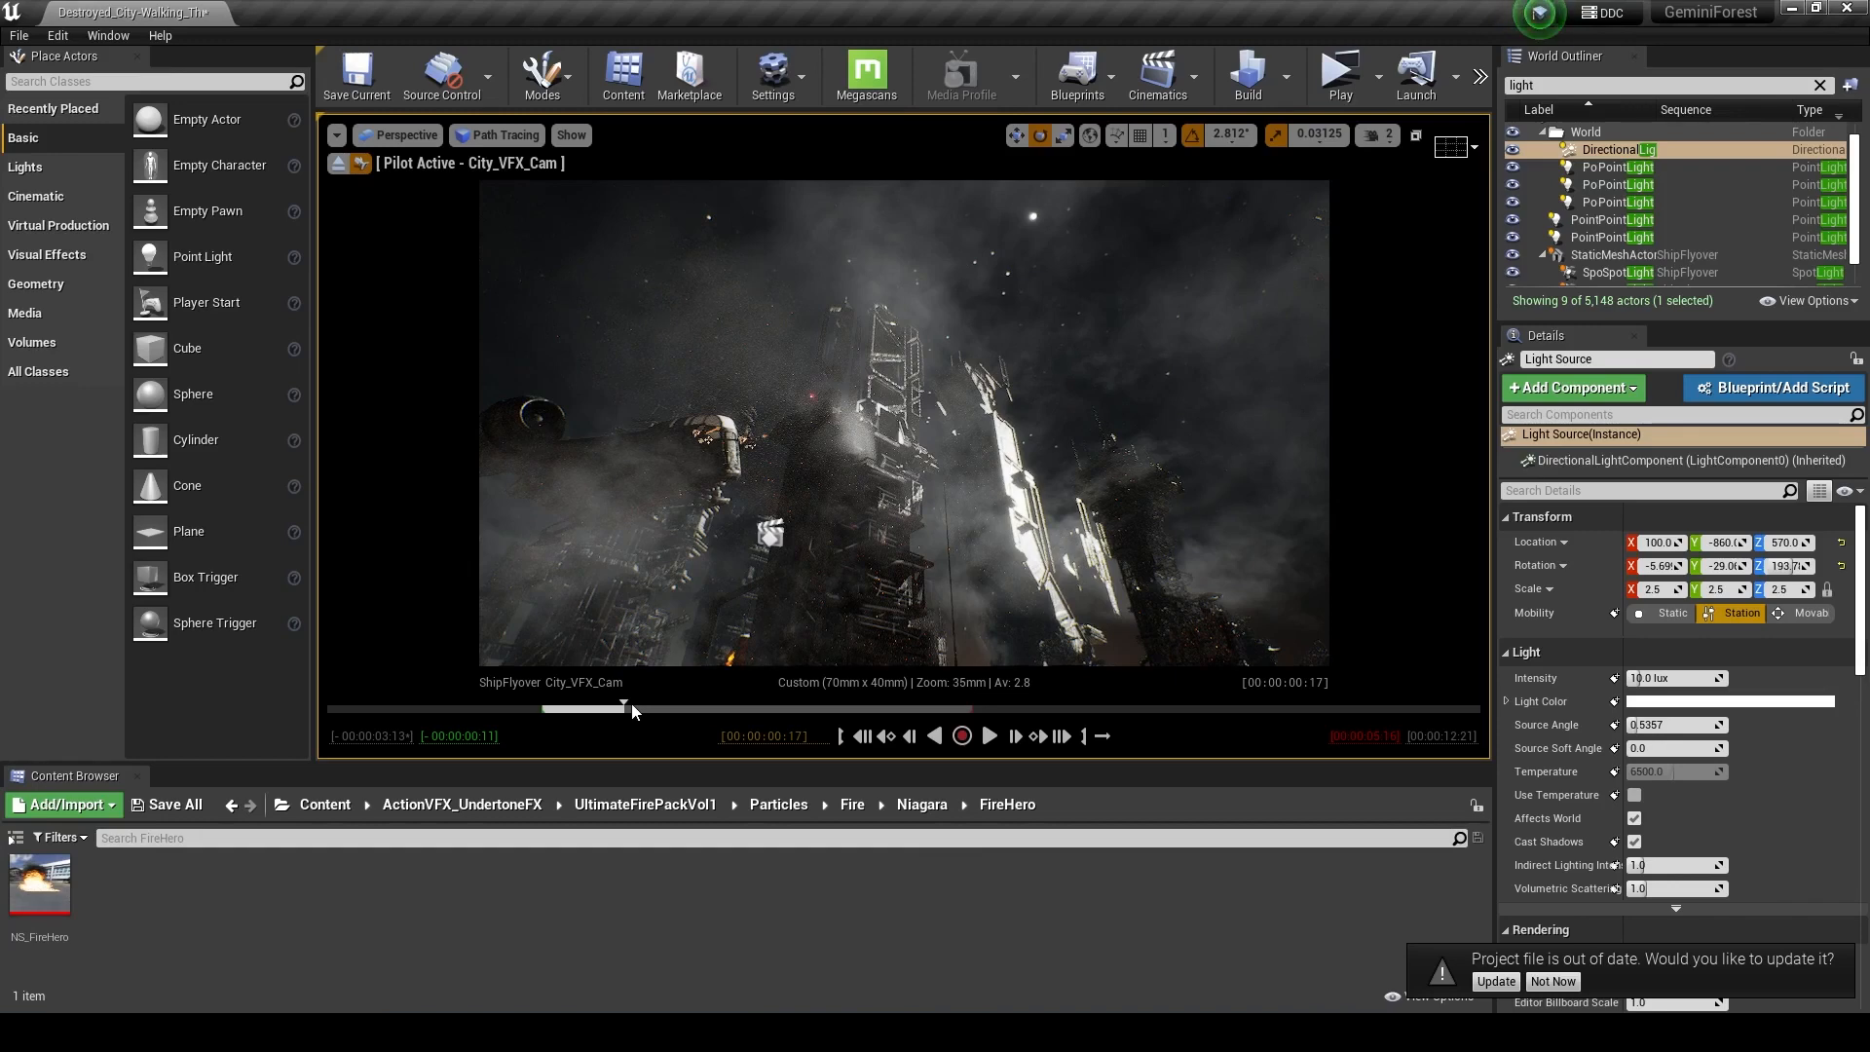
left_click(825, 708)
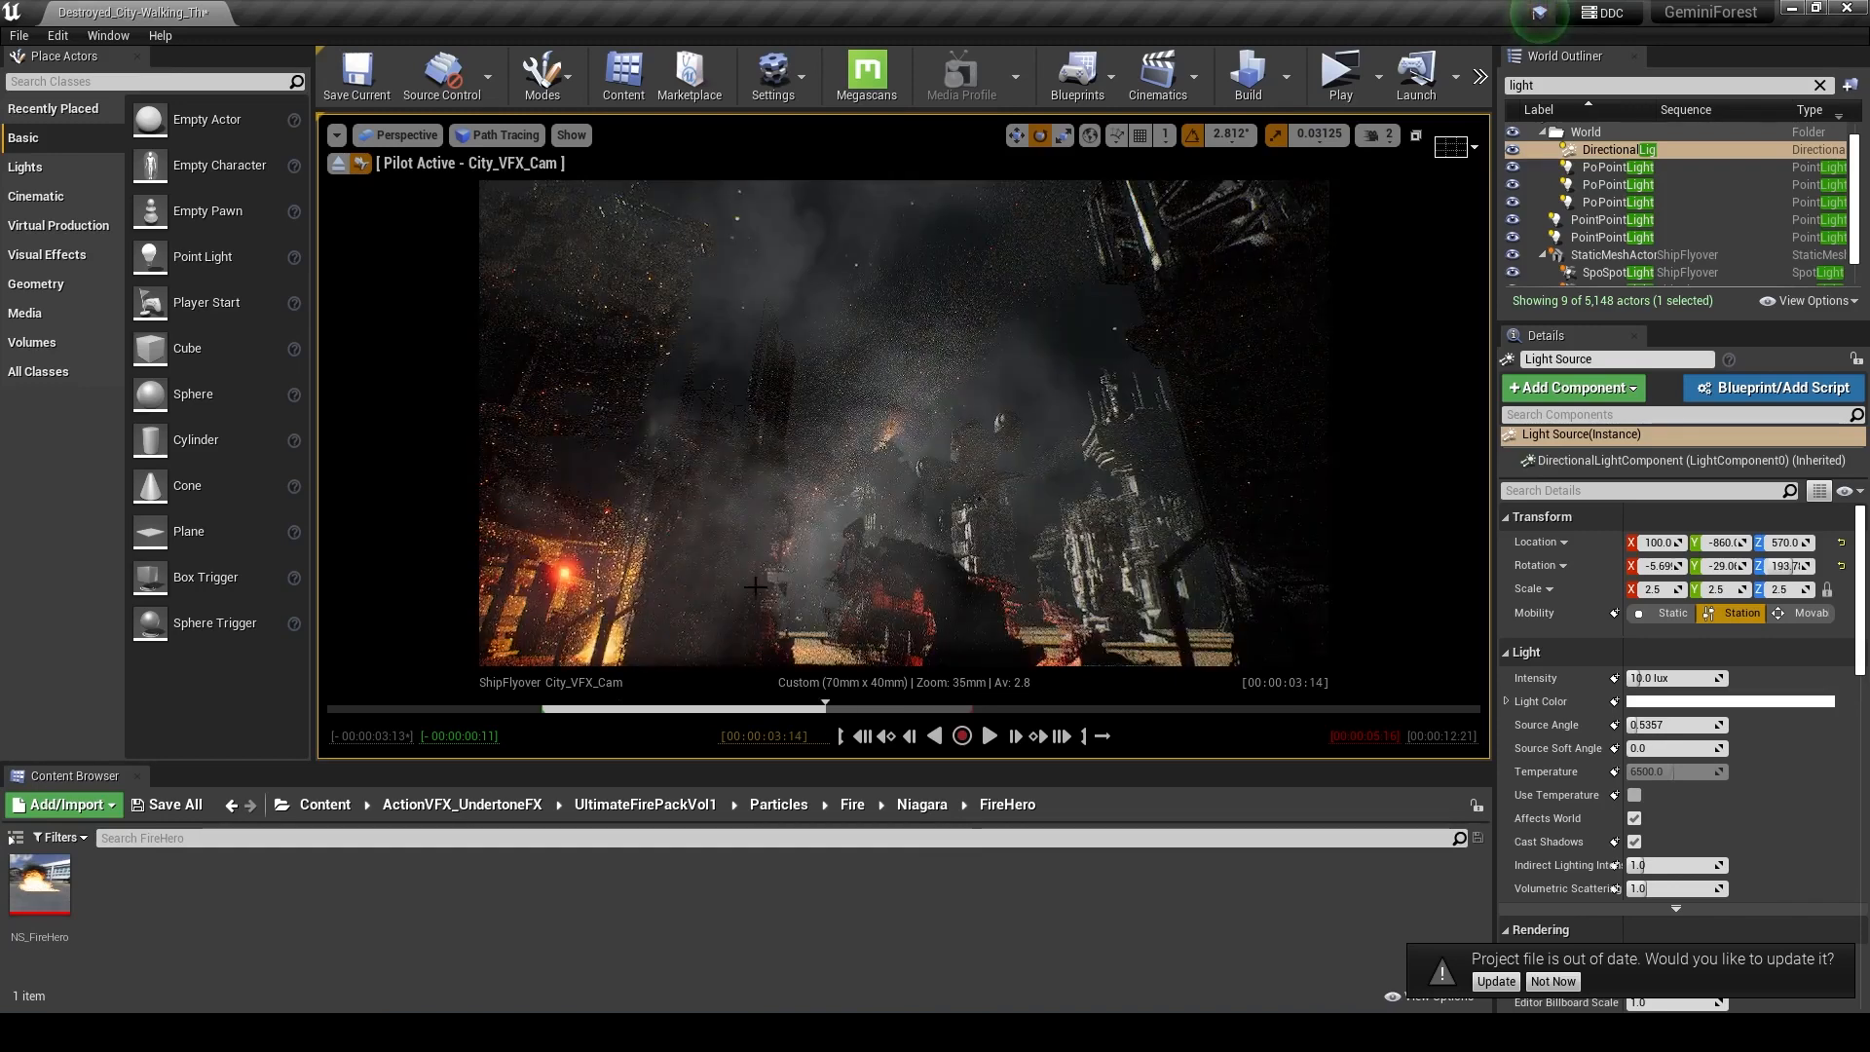
- Stop piloting the camera, switch to Lit mode, and select and frame the orange PointLight2 beside the building frame
left_click(338, 164)
key("alt+4")
mouse_move(779, 390)
right_mouse_down()
mouse_move(390, 385)
mouse_move(506, 429)
mouse_move(516, 463)
mouse_move(438, 472)
mouse_move(399, 452)
mouse_move(933, 372)
right_mouse_up()
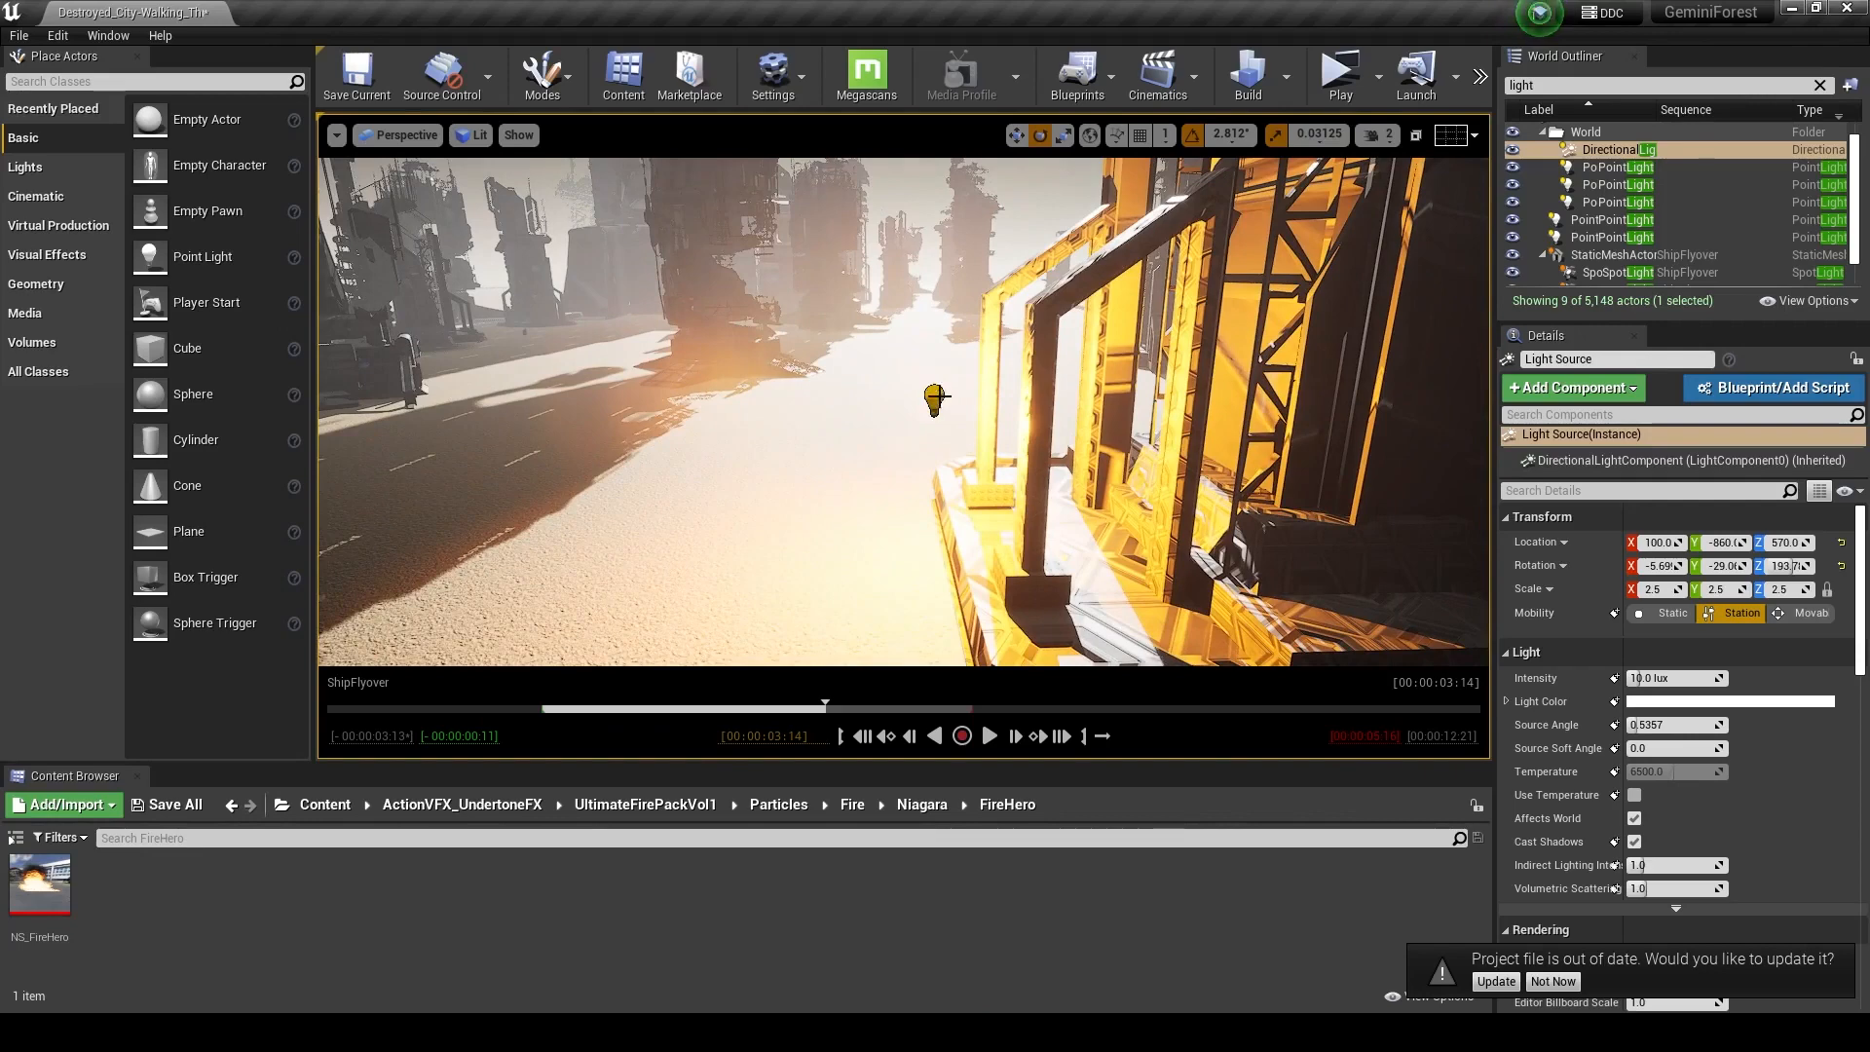
left_click(936, 397)
key("f")
right_click_drag(935, 397, 898, 317)
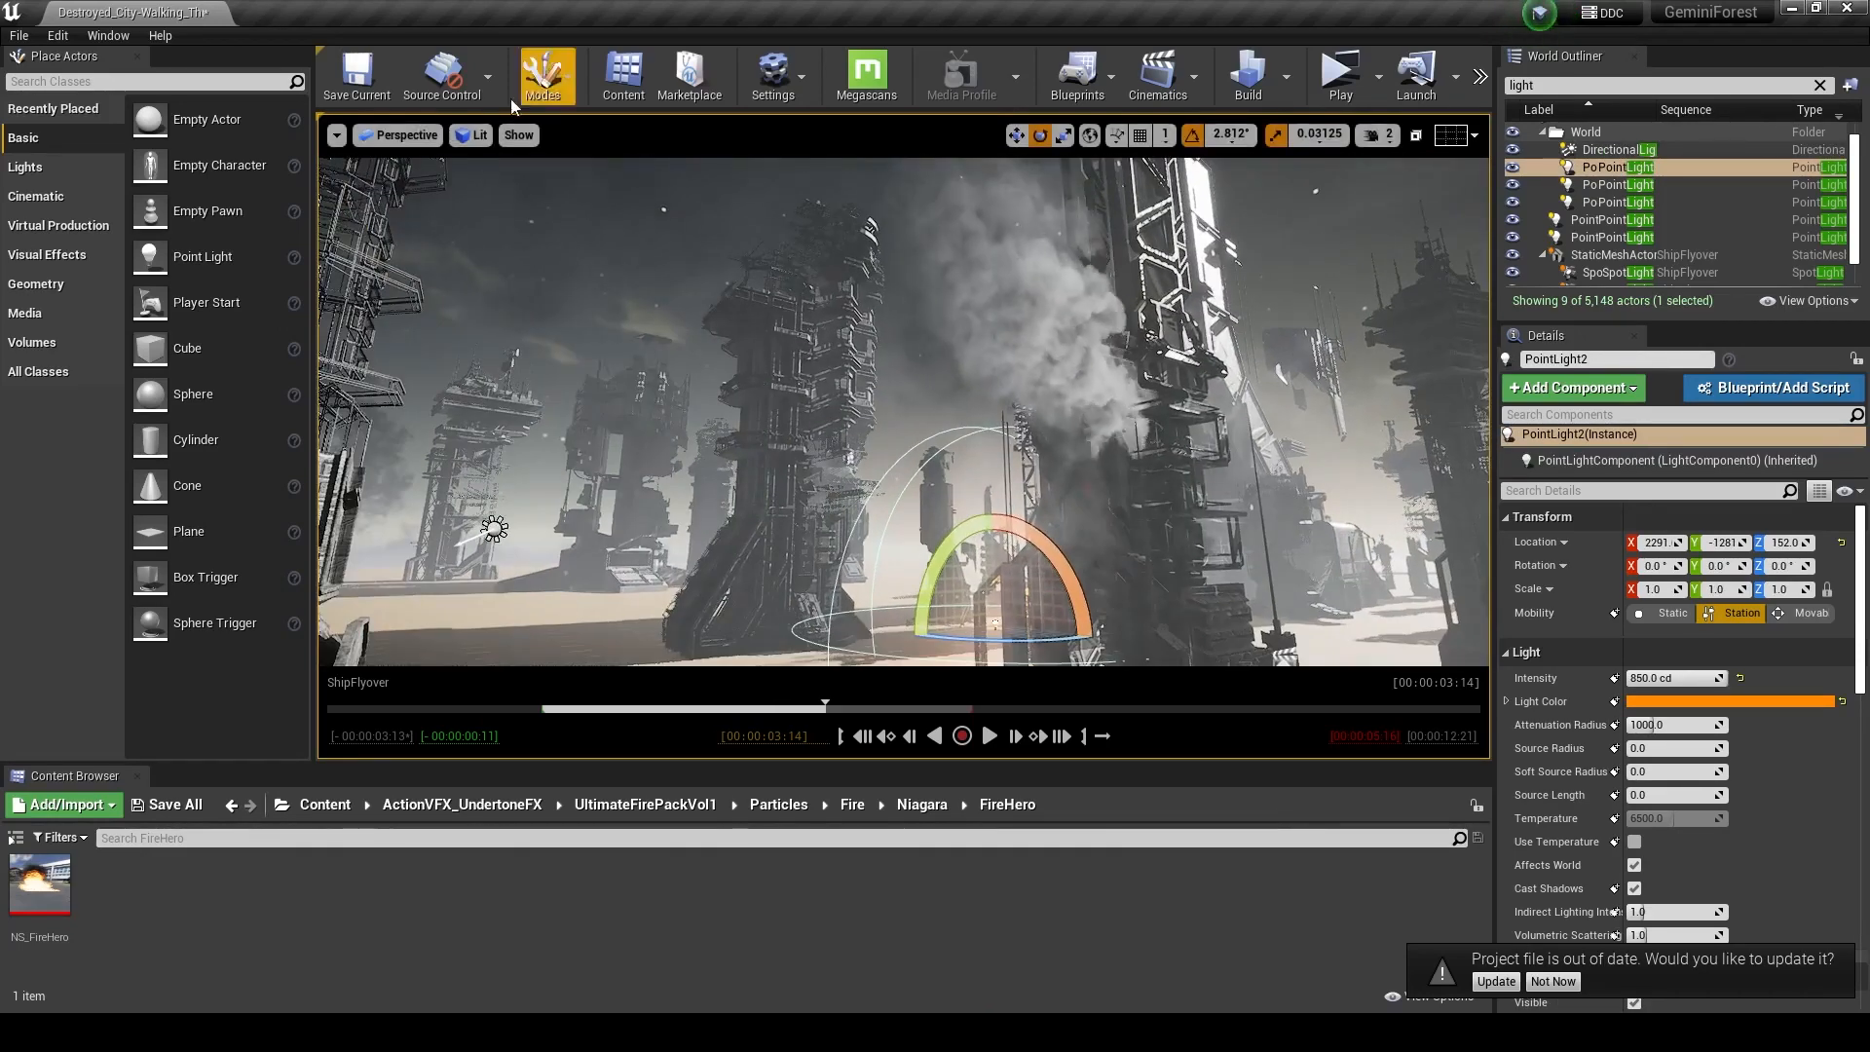
- Switch the free view to Path Tracing and examine the fire glow and shadows around the orange point light
left_click(474, 137)
left_click(540, 343)
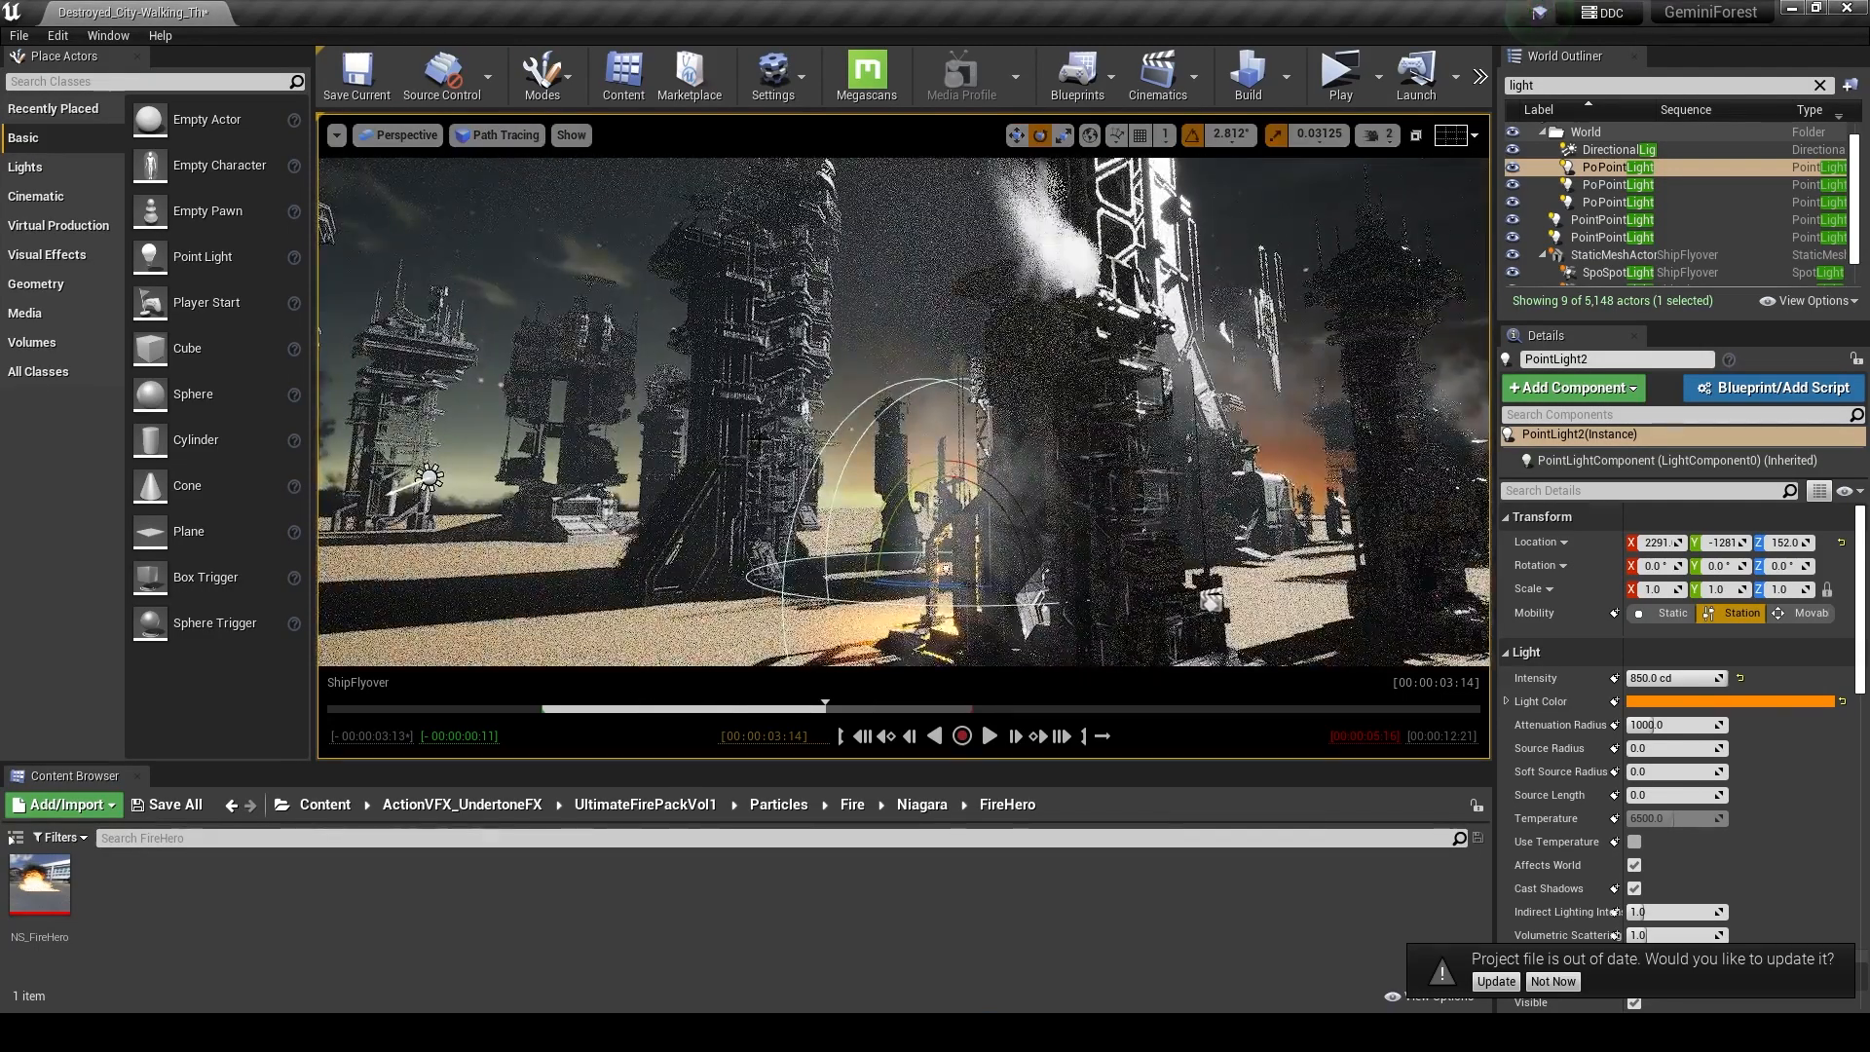
right_click_drag(904, 412, 1134, 439)
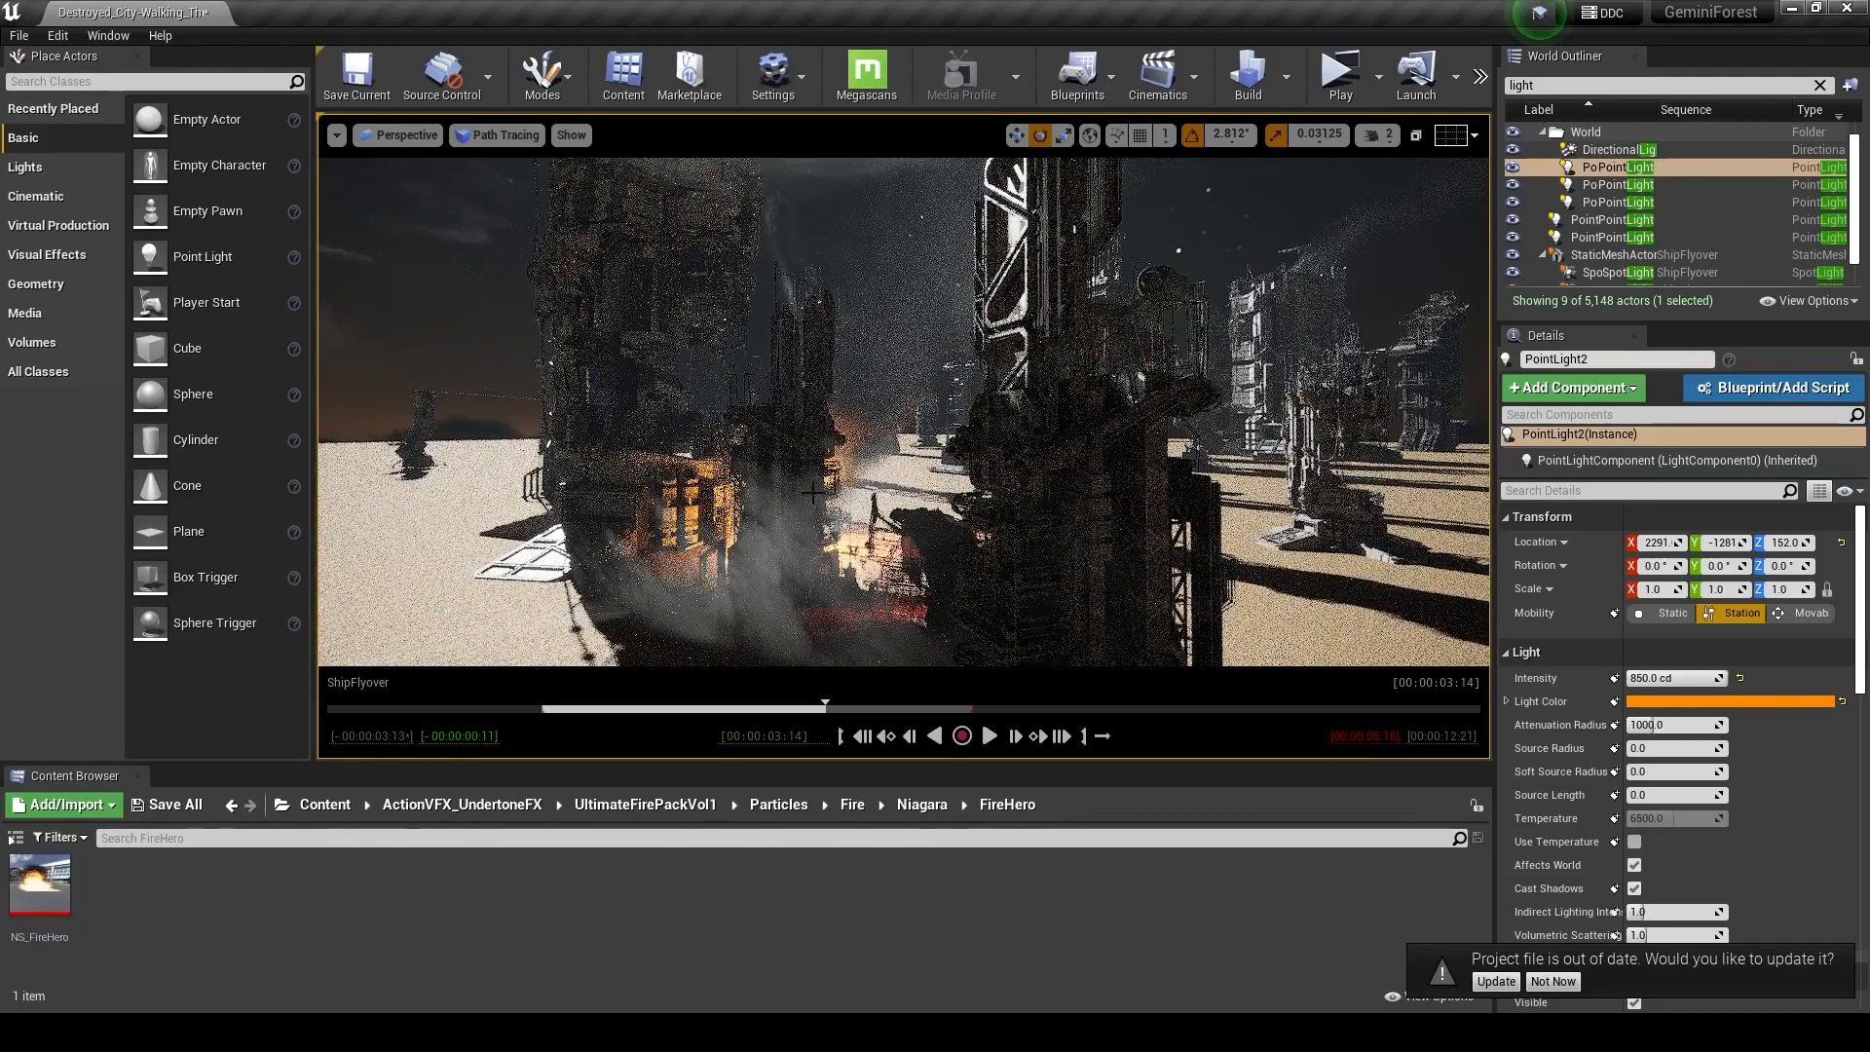
right_click_drag(862, 498, 867, 546)
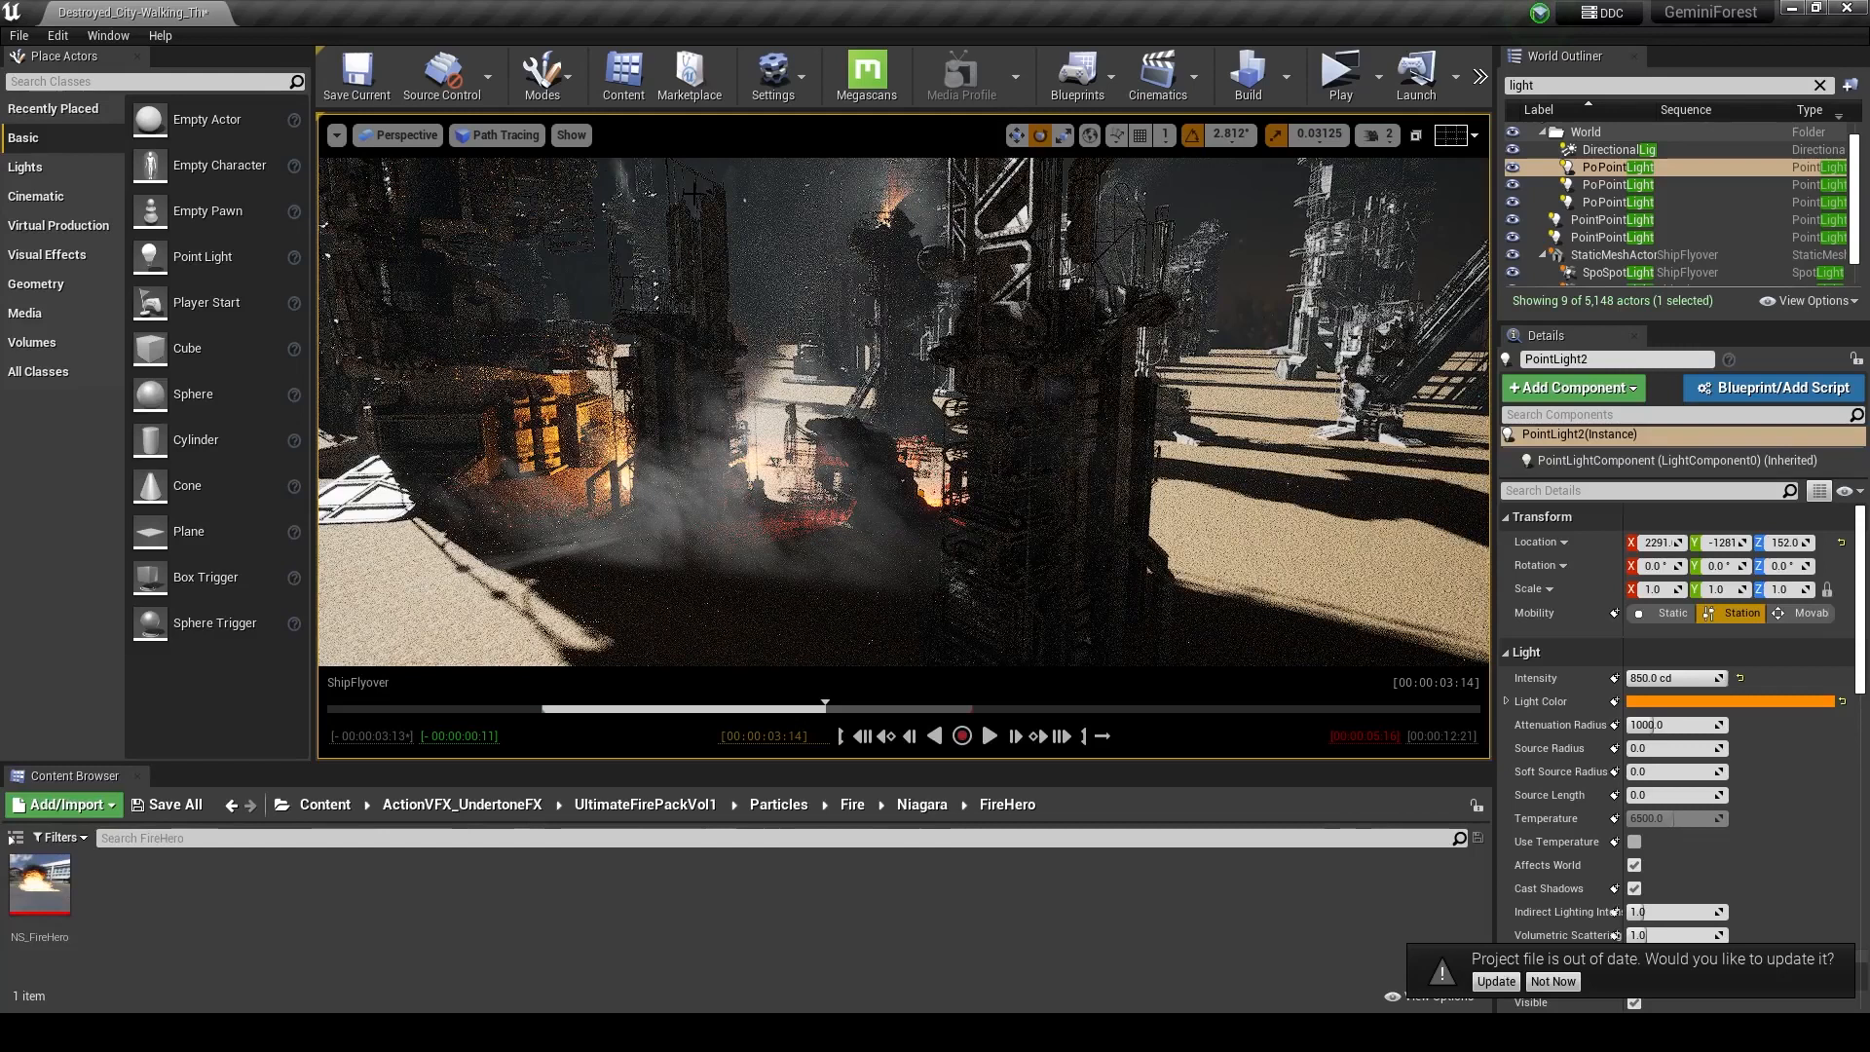
- Return to the City_VFX_Cam view and scrub the shot back to 00:00:00:07
left_click(400, 134)
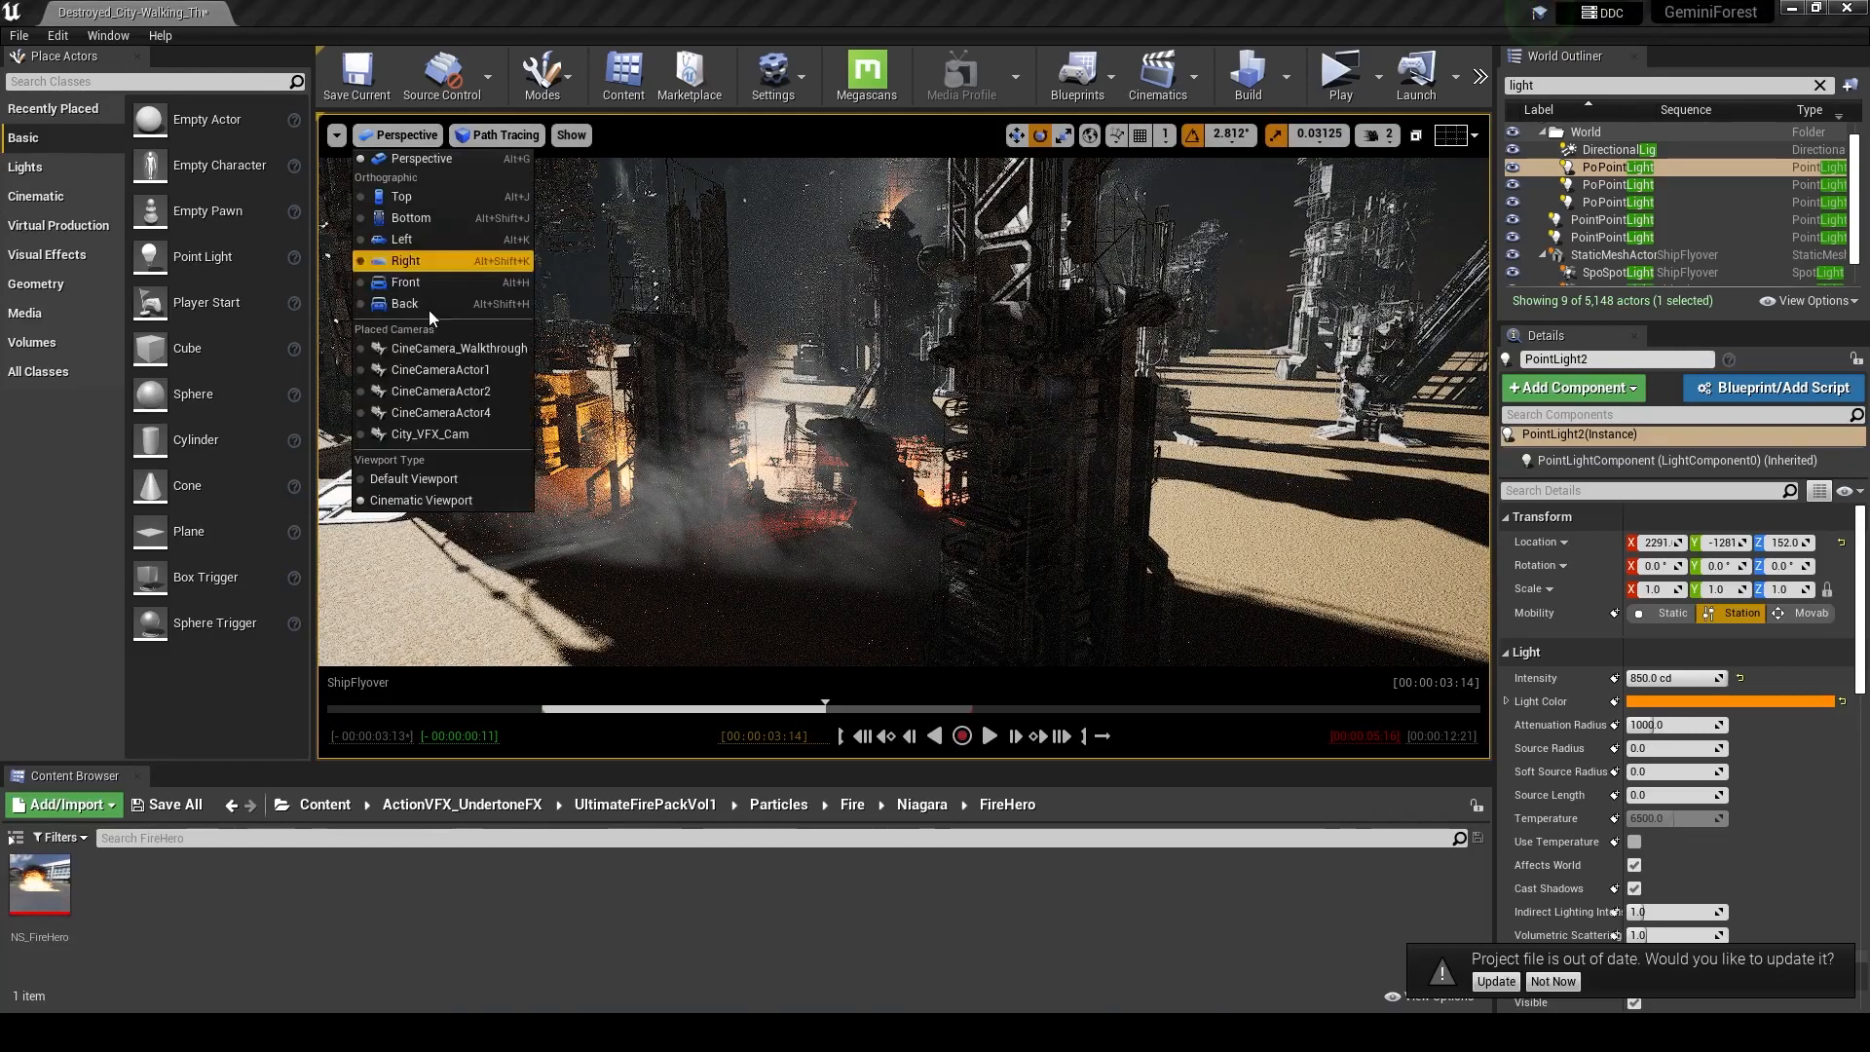
left_click(454, 434)
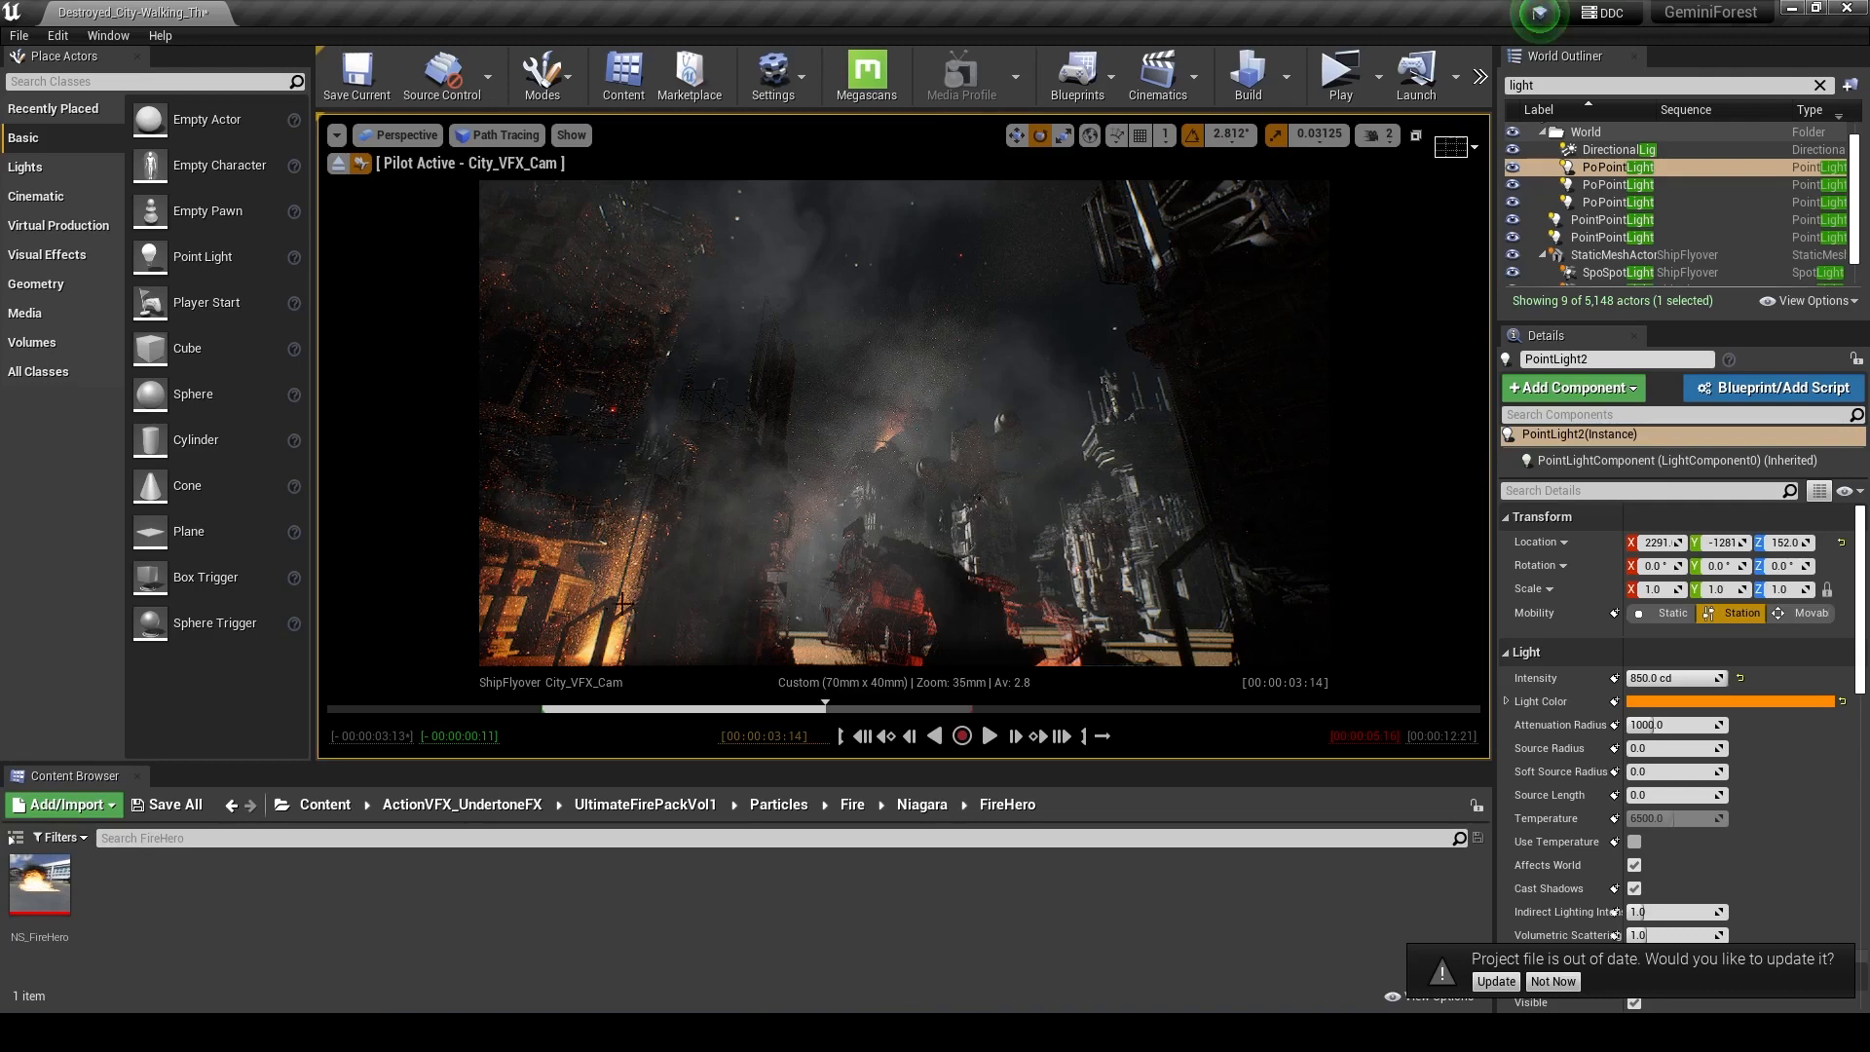
left_click_drag(737, 712, 597, 714)
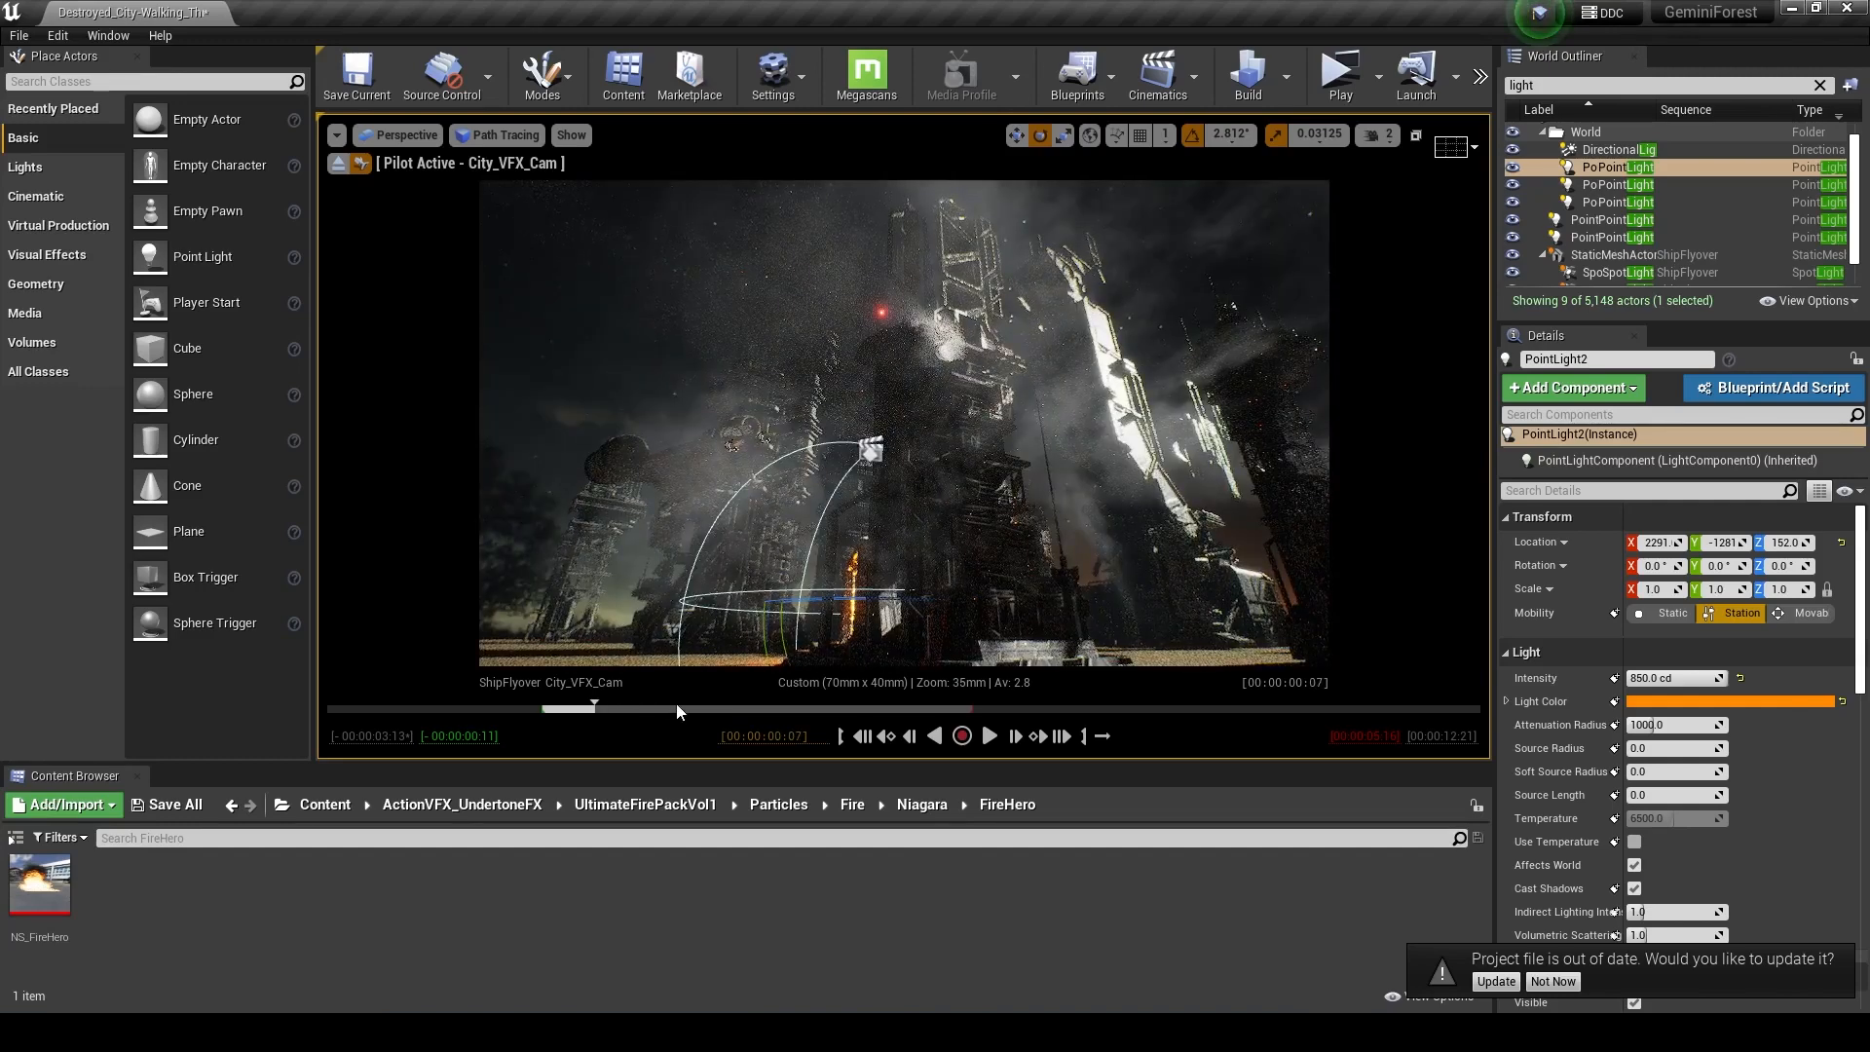